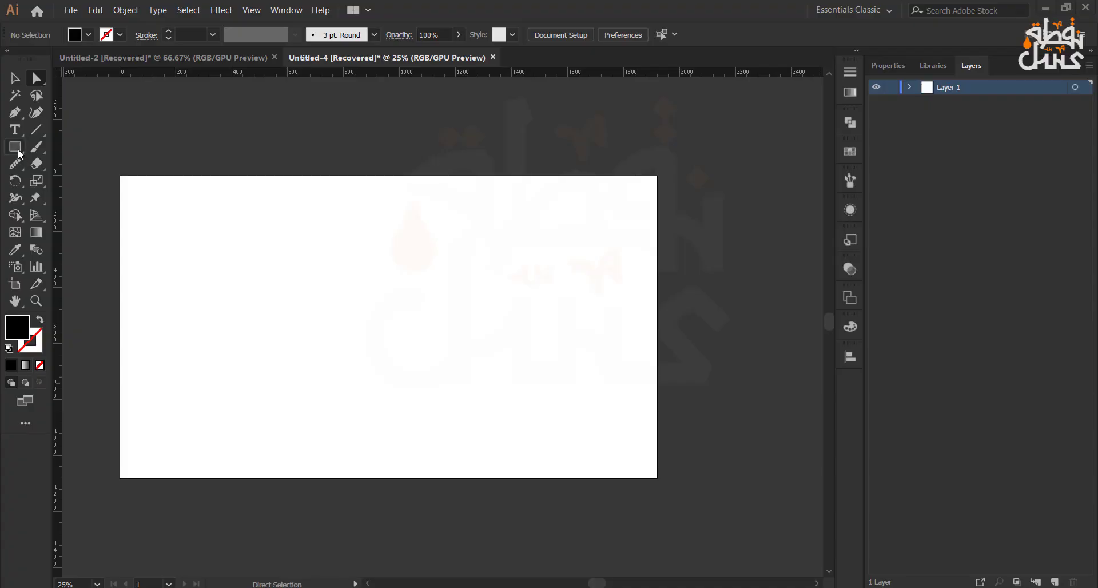
# Draw a 1795 × 1795 px rectangle on the artboard
pyautogui.click(15, 146)
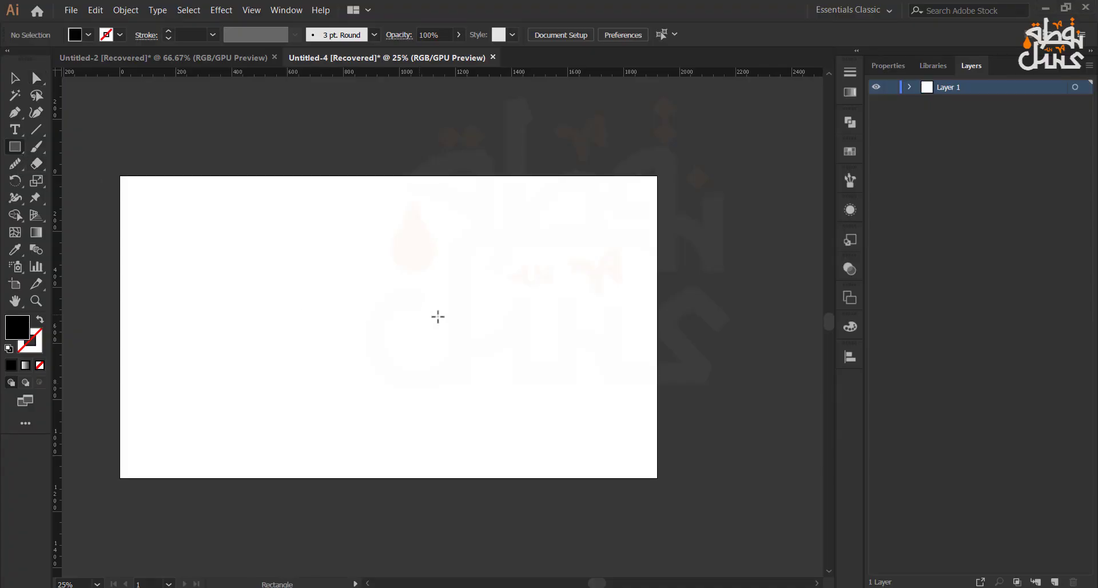
pyautogui.click(394, 304)
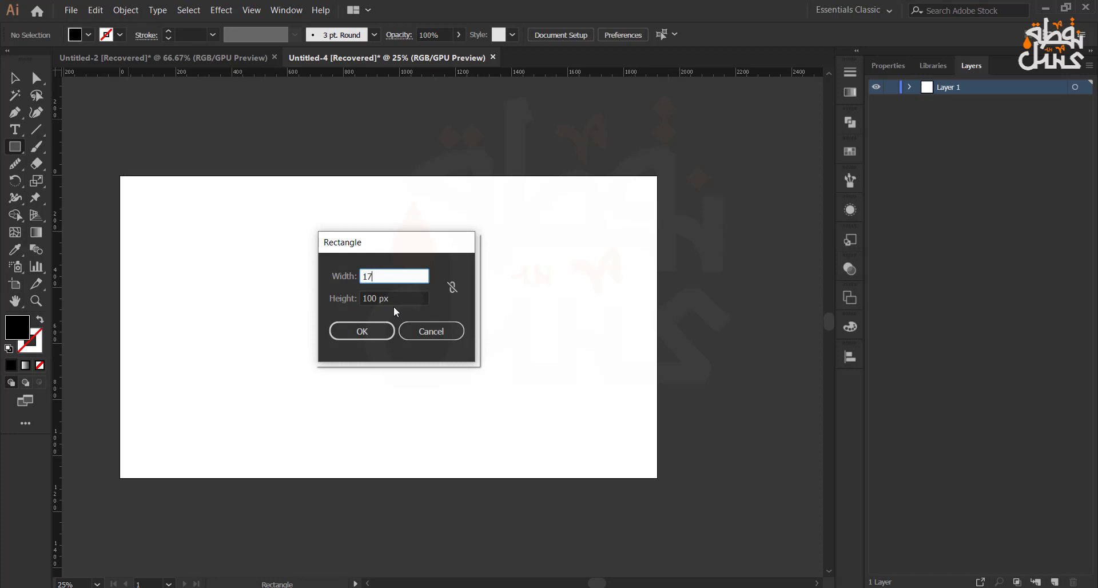
pyautogui.press('Tab')
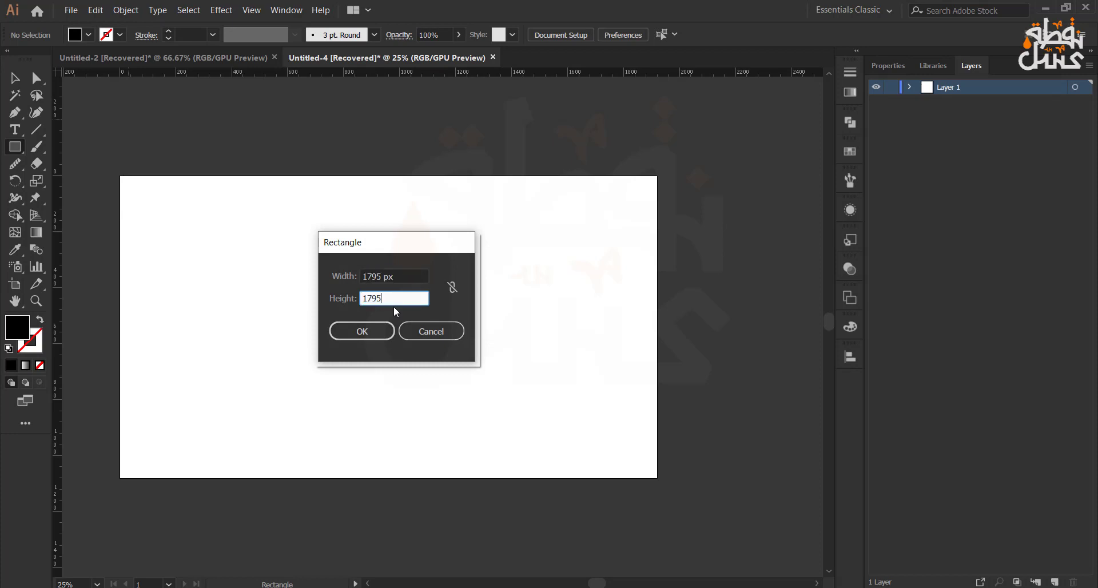
pyautogui.press('Return')
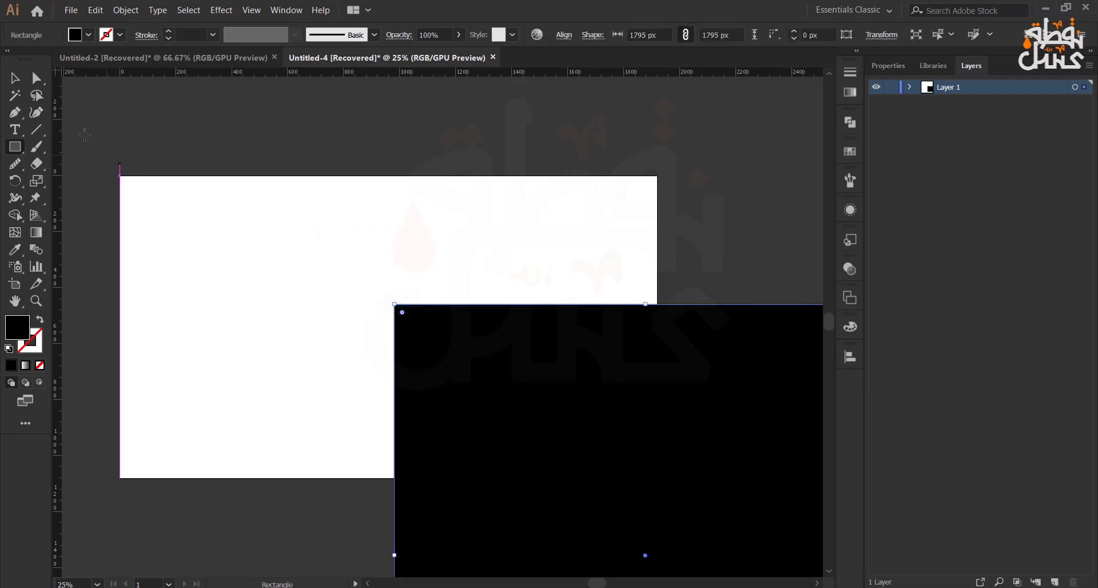
# Center the black square horizontally and vertically, aligned to the artboard
pyautogui.click(16, 87)
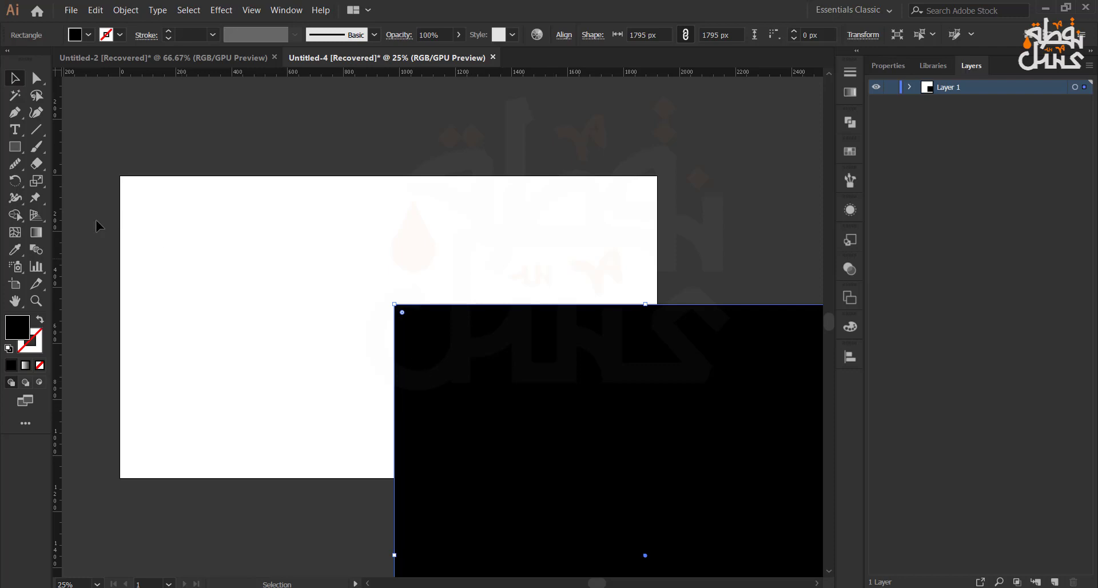
pyautogui.click(850, 356)
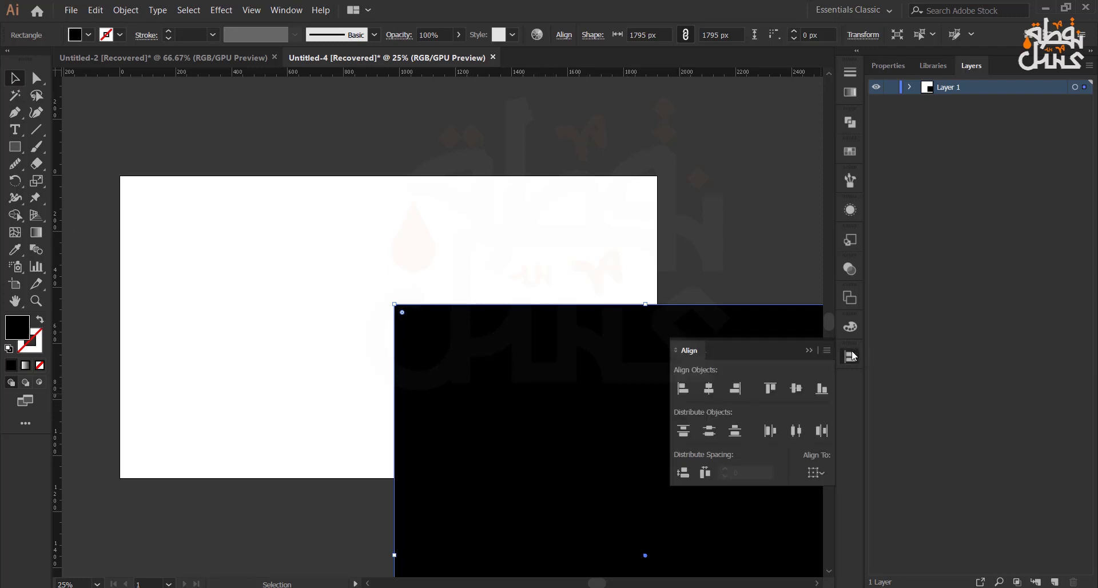
pyautogui.click(816, 473)
pyautogui.click(834, 522)
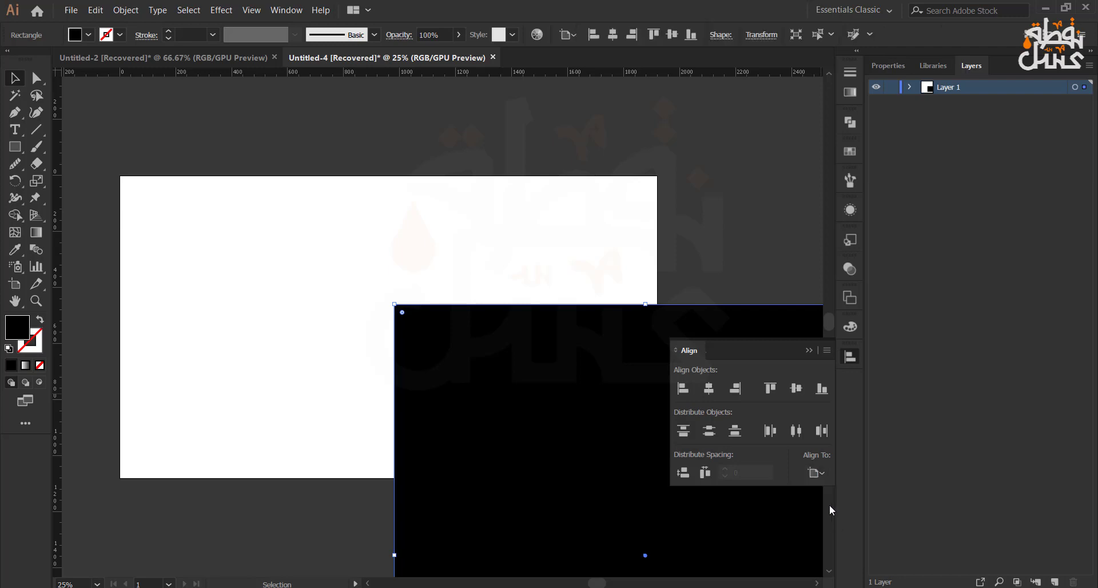
pyautogui.click(816, 473)
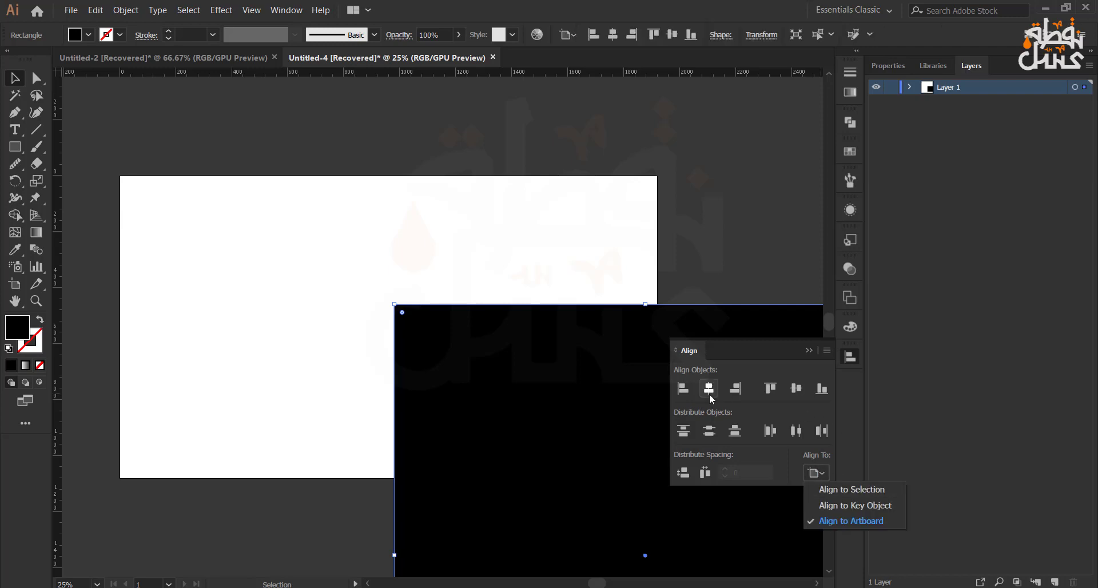
pyautogui.click(710, 393)
pyautogui.click(709, 394)
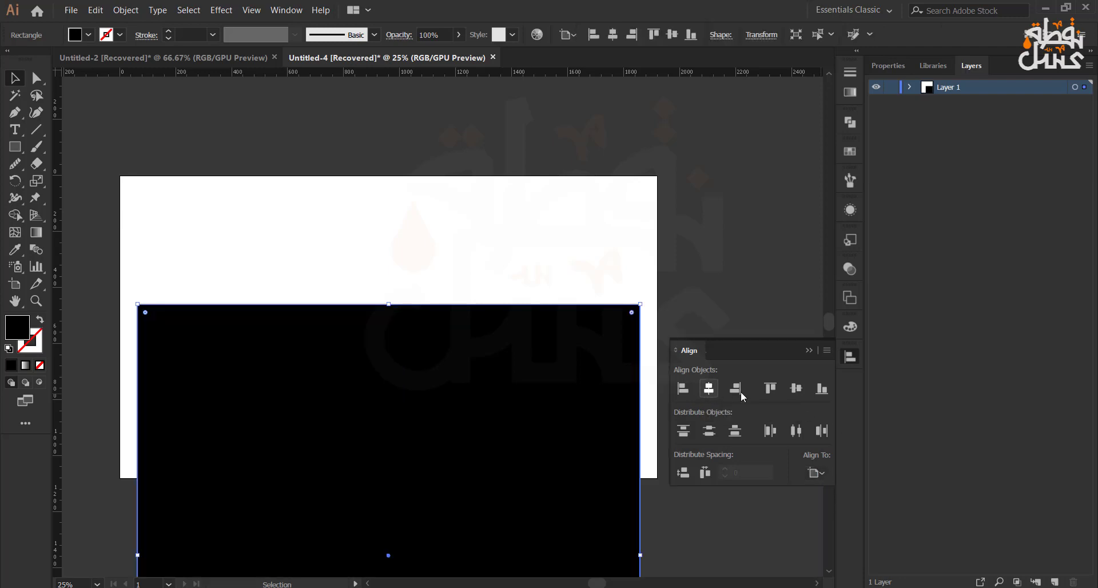
pyautogui.click(795, 389)
pyautogui.click(808, 351)
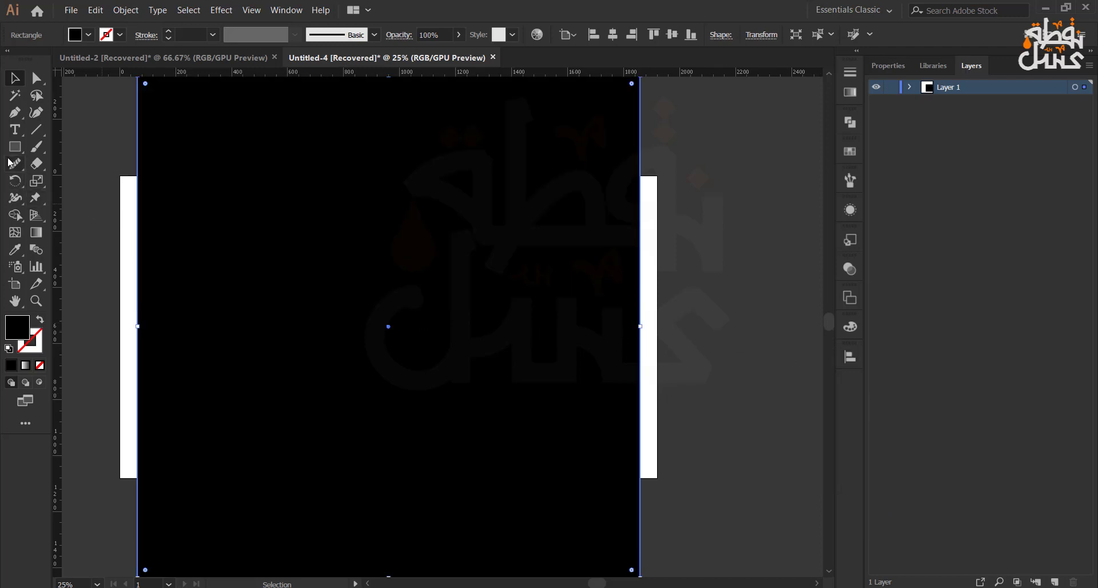
# Open Split Into Grid for the square and set it to 40 rows and 40 columns
pyautogui.click(124, 10)
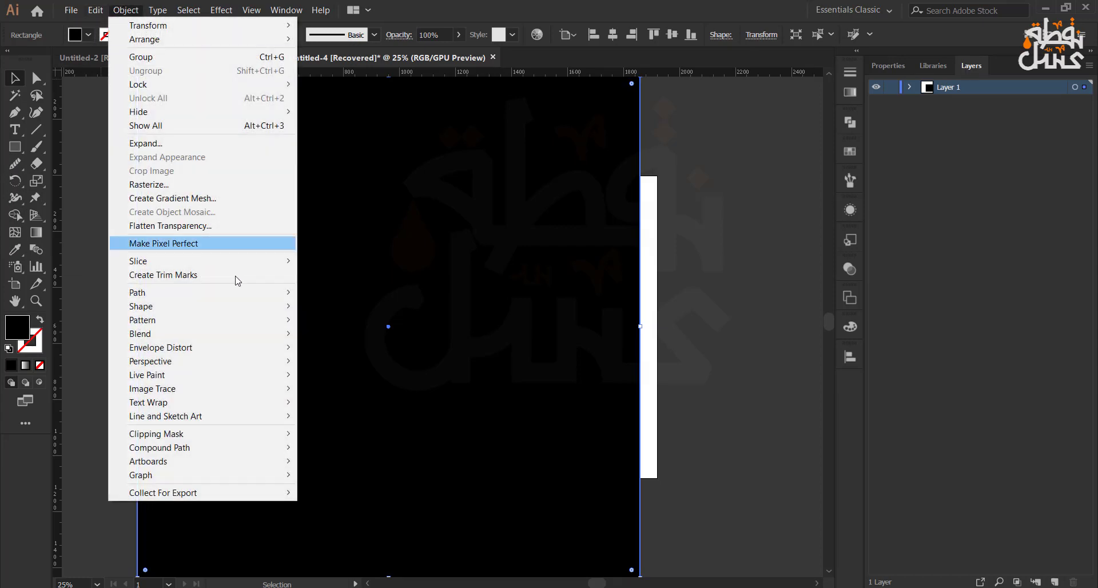
pyautogui.moveTo(260, 300)
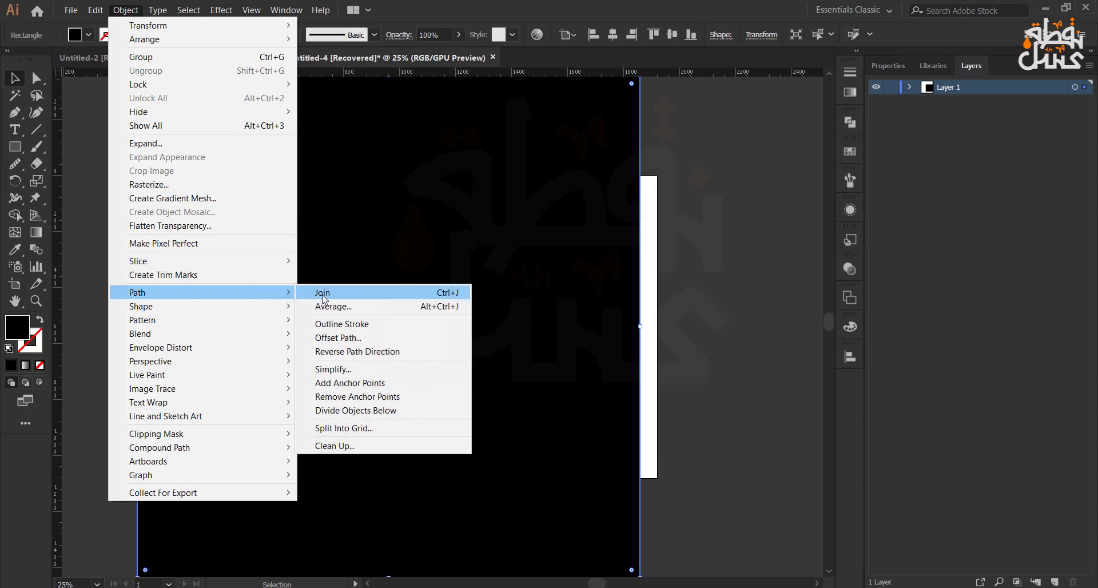
pyautogui.click(326, 428)
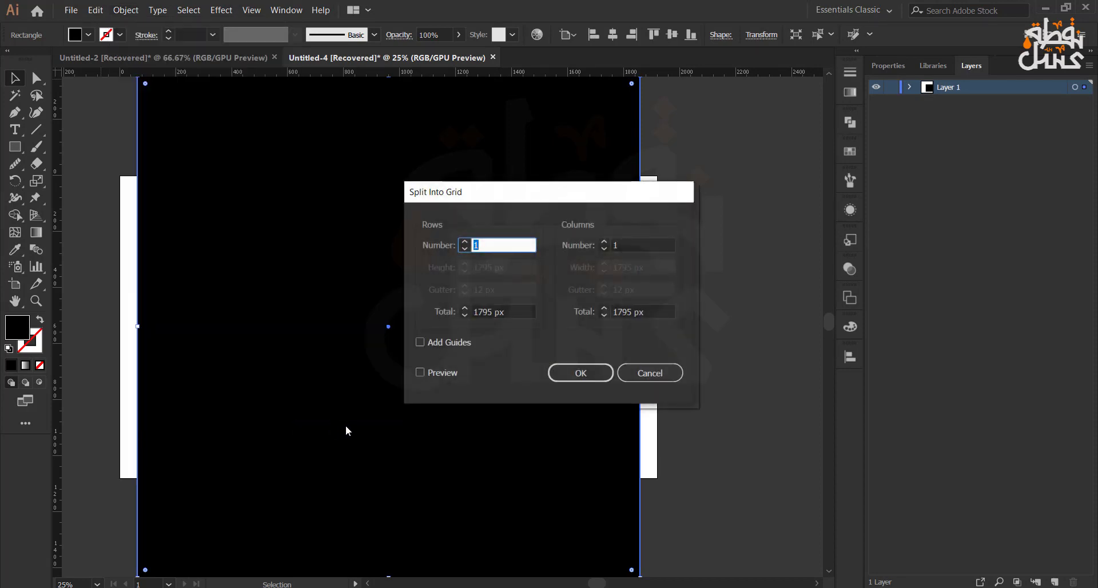
pyautogui.write('40')
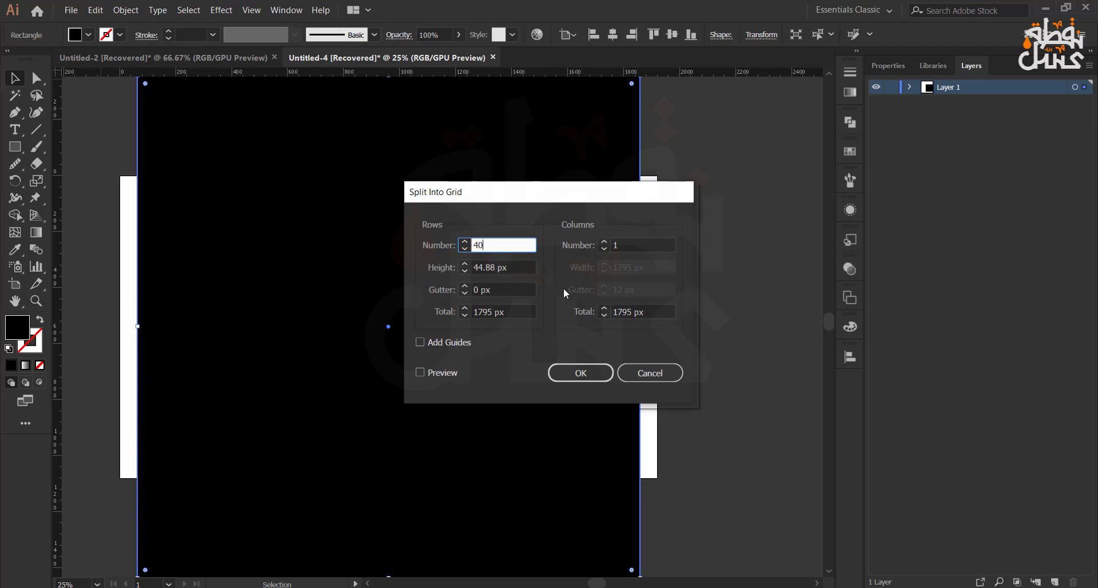
pyautogui.click(633, 245)
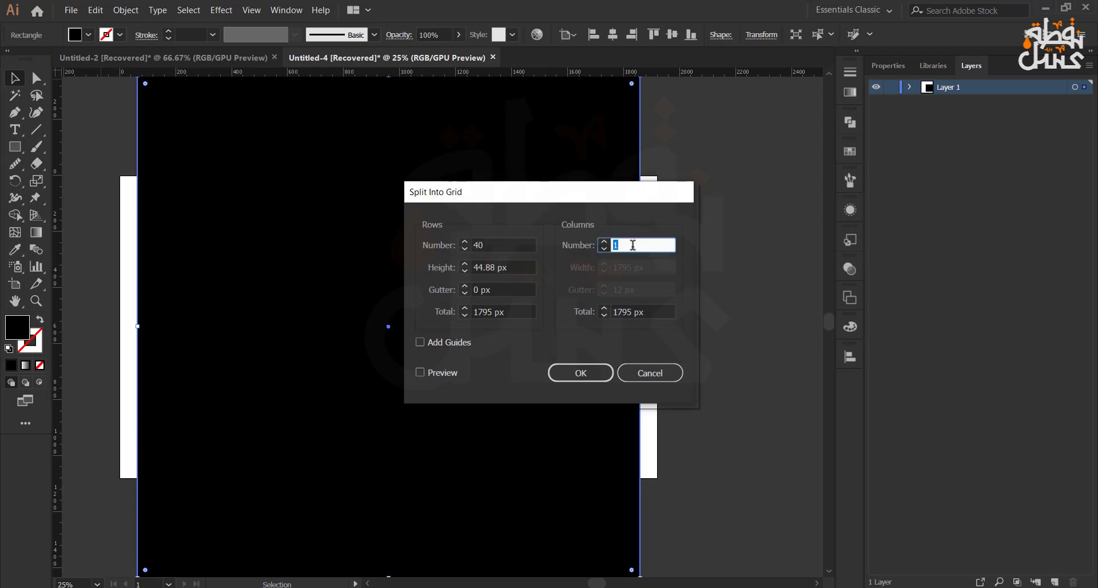
pyautogui.write('40')
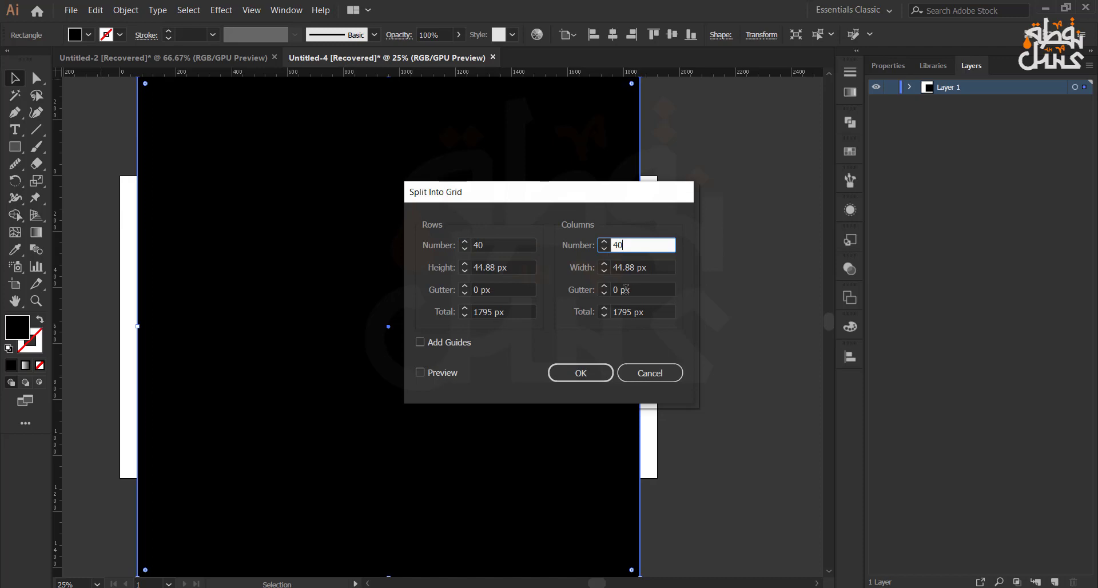
# Set the row and column gutters to 5 px, enable guides and preview, and apply the grid split
pyautogui.moveTo(620, 290); pyautogui.dragTo(614, 290)
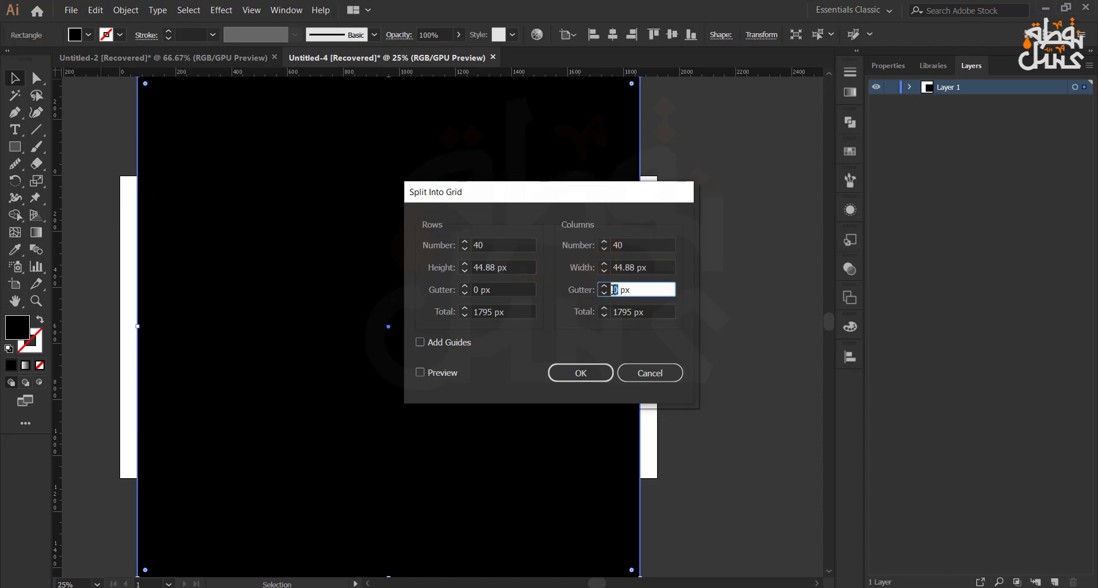
pyautogui.write('5')
pyautogui.moveTo(481, 291); pyautogui.dragTo(474, 292)
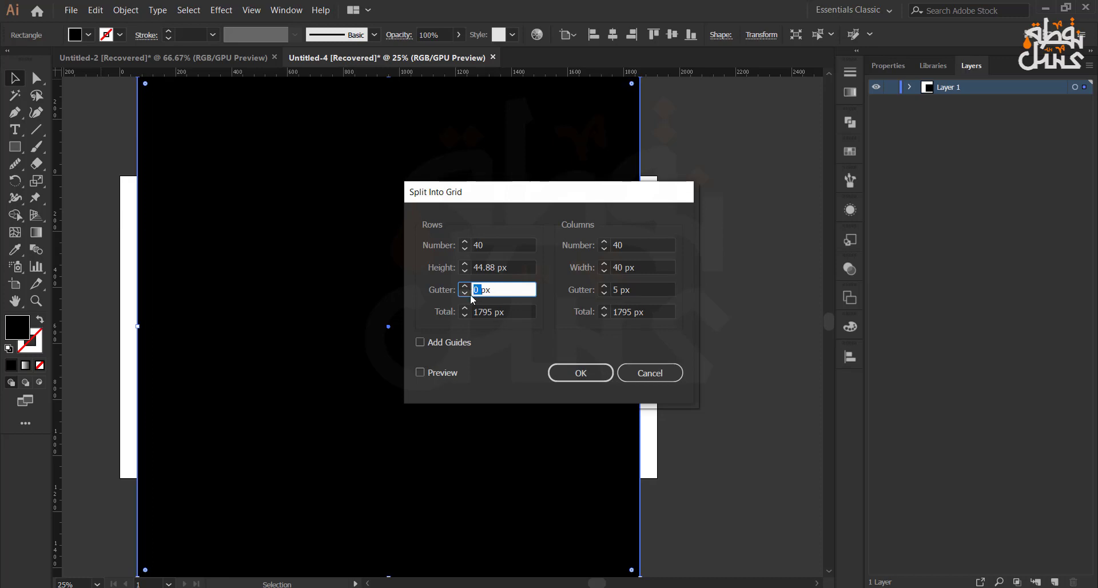
pyautogui.write('5')
pyautogui.click(421, 343)
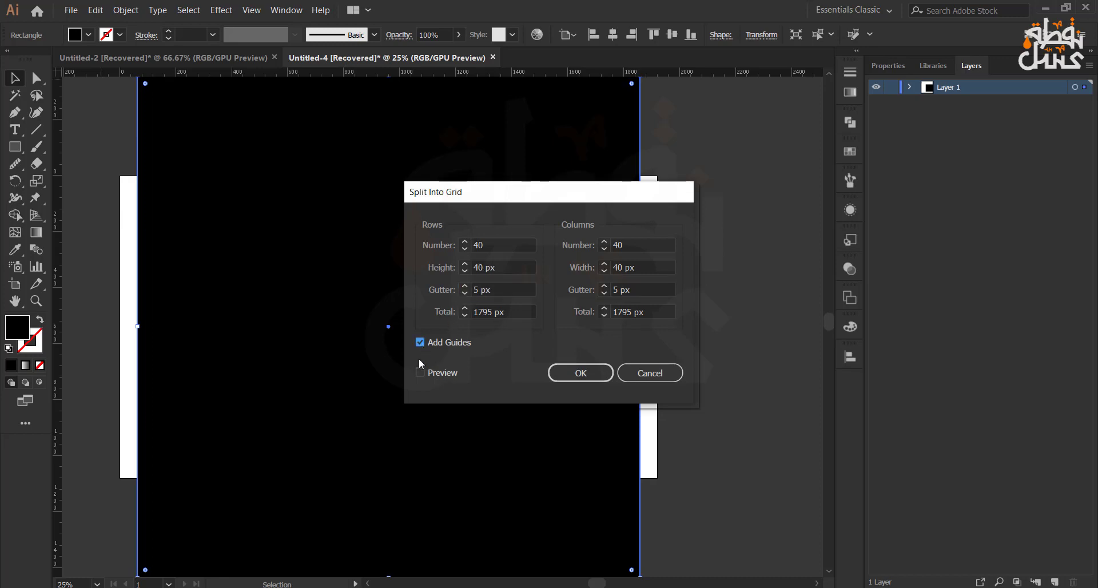
pyautogui.click(420, 373)
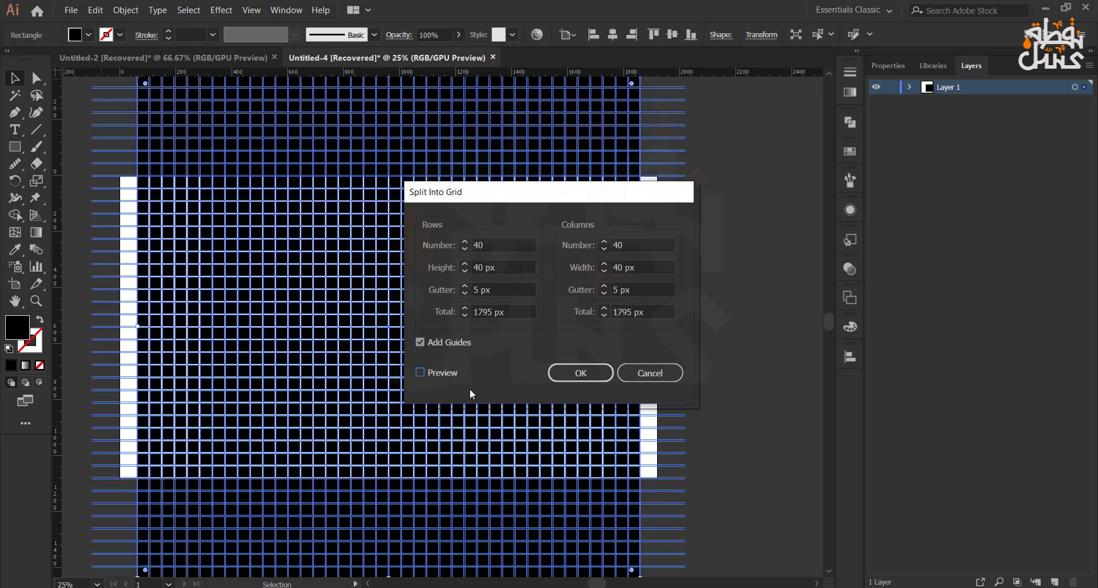
pyautogui.click(580, 373)
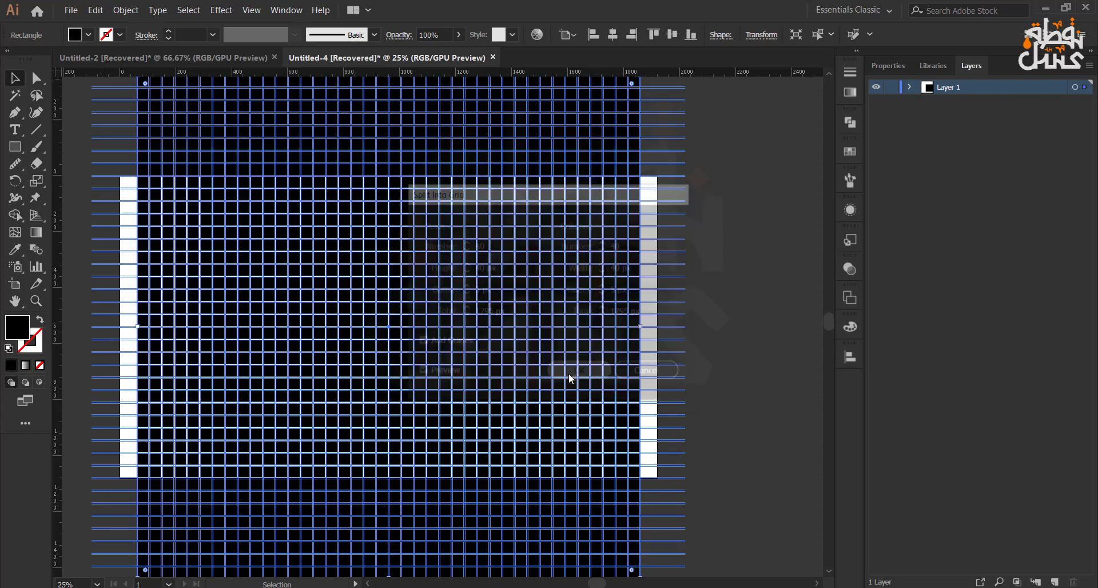
# Exclude the guide group from the selection and lower the grid squares' opacity to 43%
pyautogui.click(911, 87)
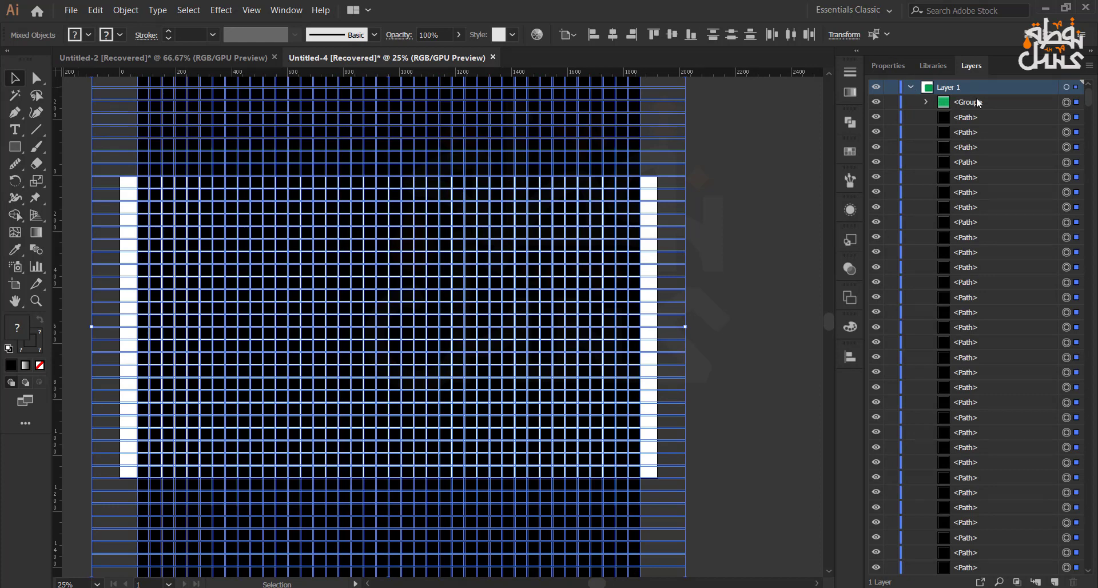
pyautogui.keyDown('shift'); pyautogui.click(1068, 105); pyautogui.keyUp('shift')
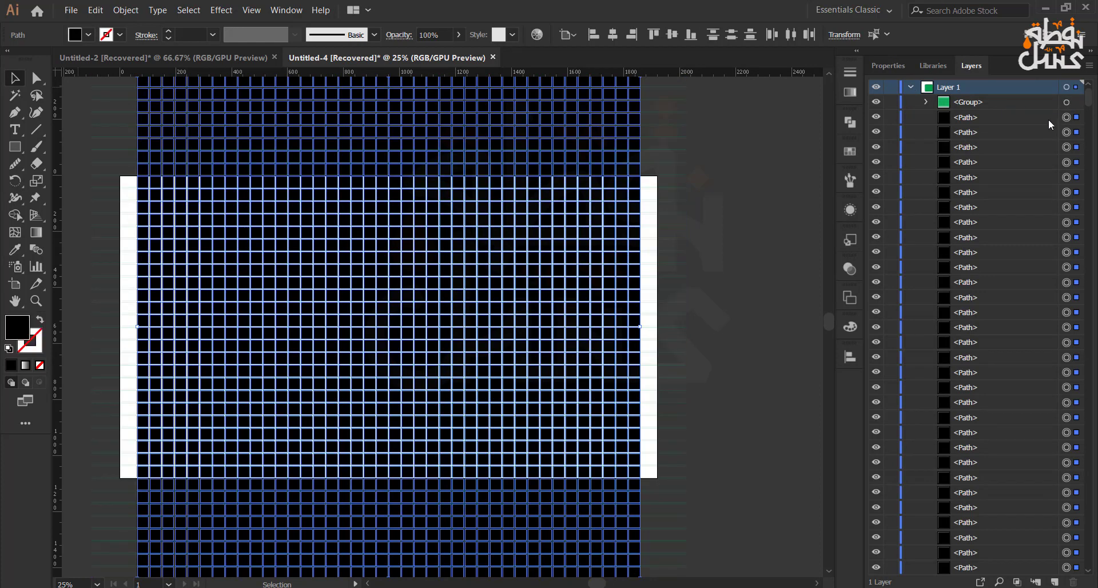
pyautogui.click(461, 36)
pyautogui.moveTo(428, 55); pyautogui.dragTo(424, 54)
# Lock the selected grid squares
pyautogui.click(117, 11)
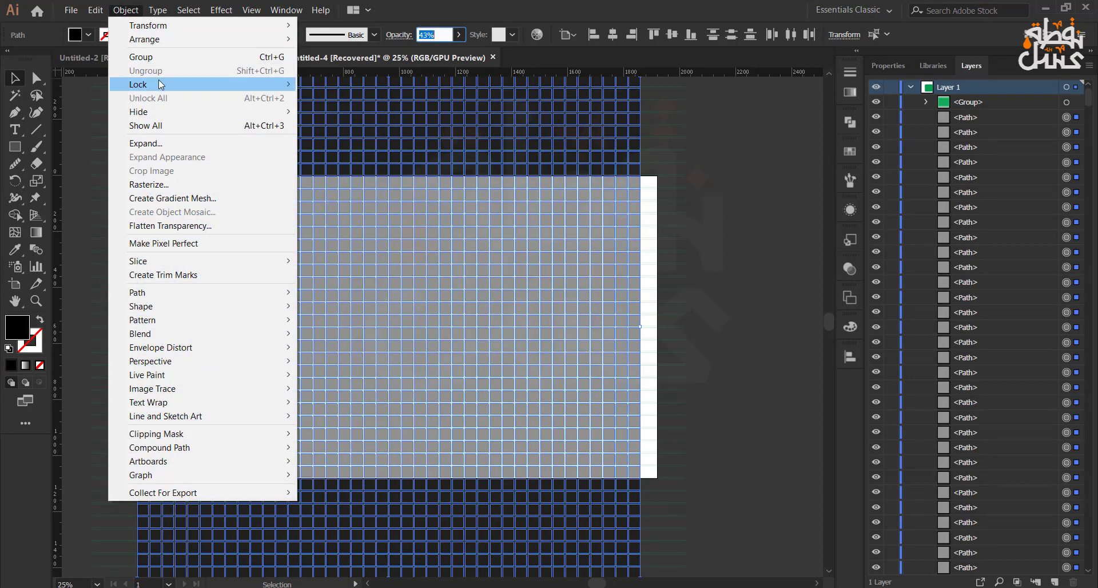
pyautogui.moveTo(160, 85)
pyautogui.click(349, 85)
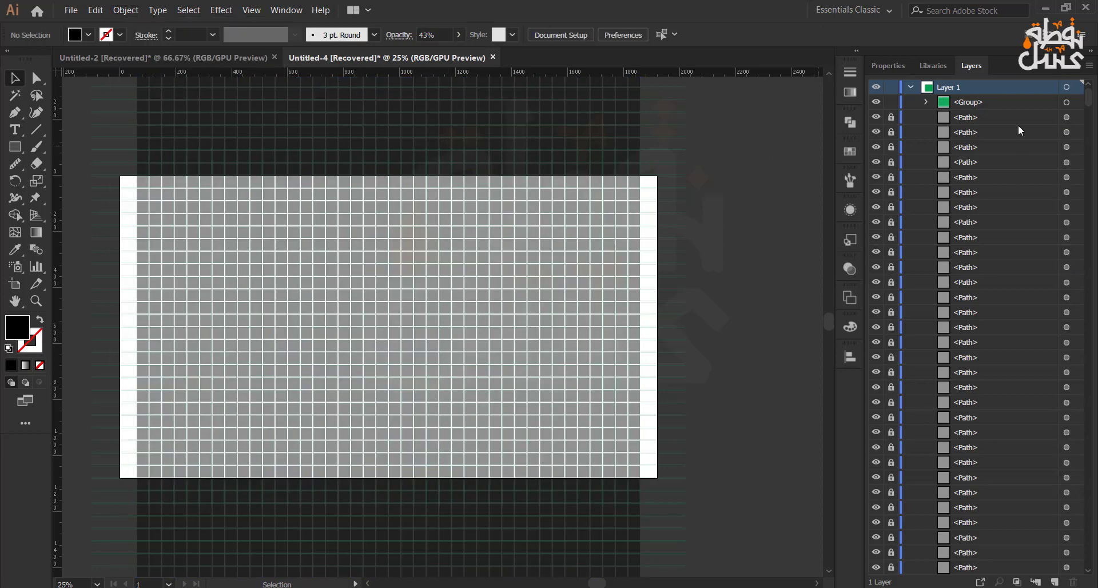
# Select the guide line group, try to fill it with black (000000), and remove its green stroke
pyautogui.click(1068, 103)
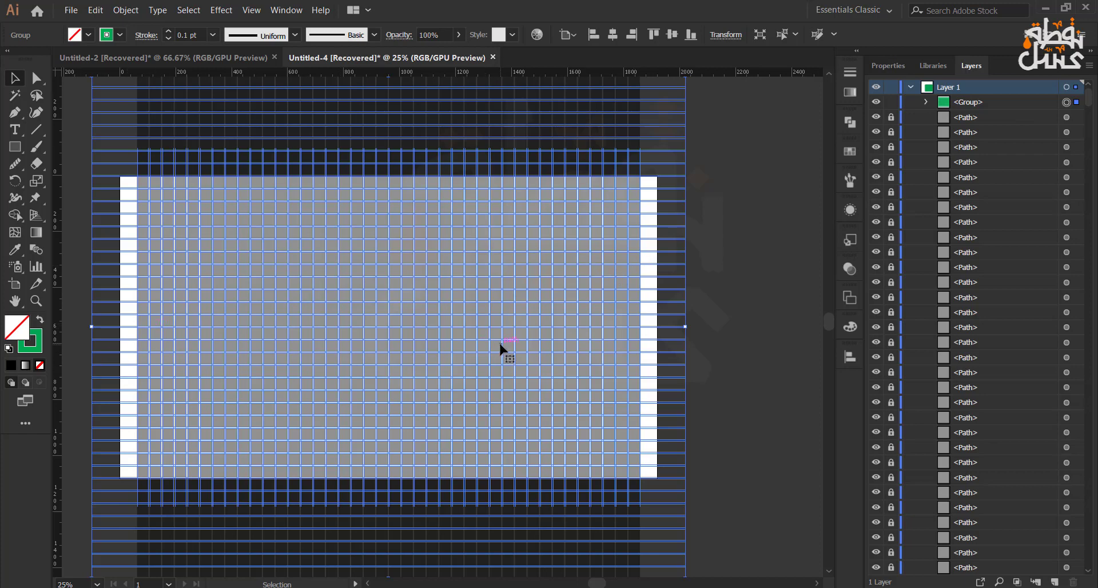
pyautogui.scroll(1, 500, 345)
pyautogui.scroll(-1, 501, 346)
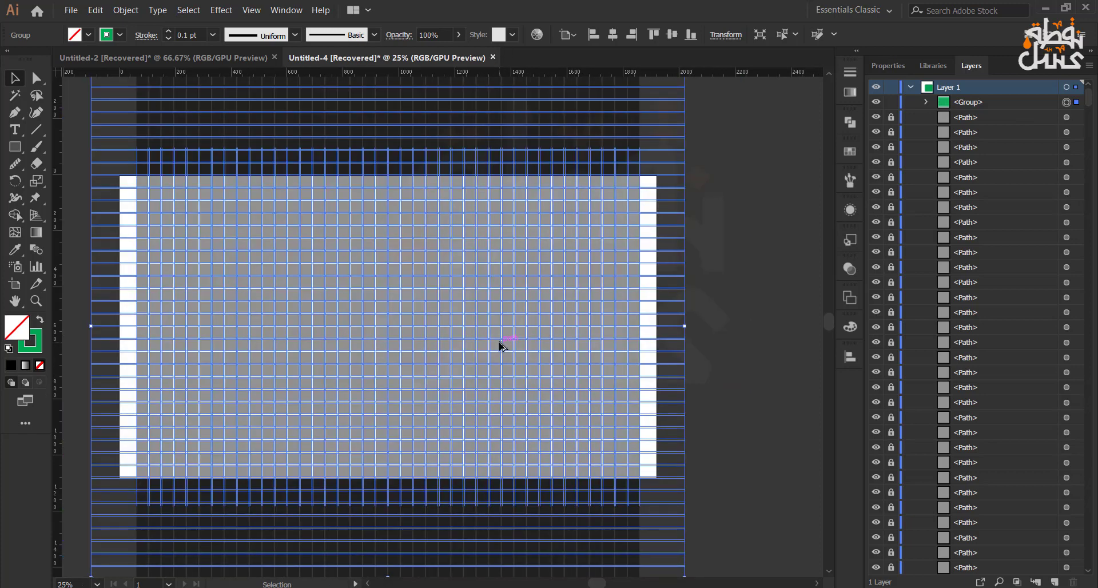
pyautogui.doubleClick(20, 333)
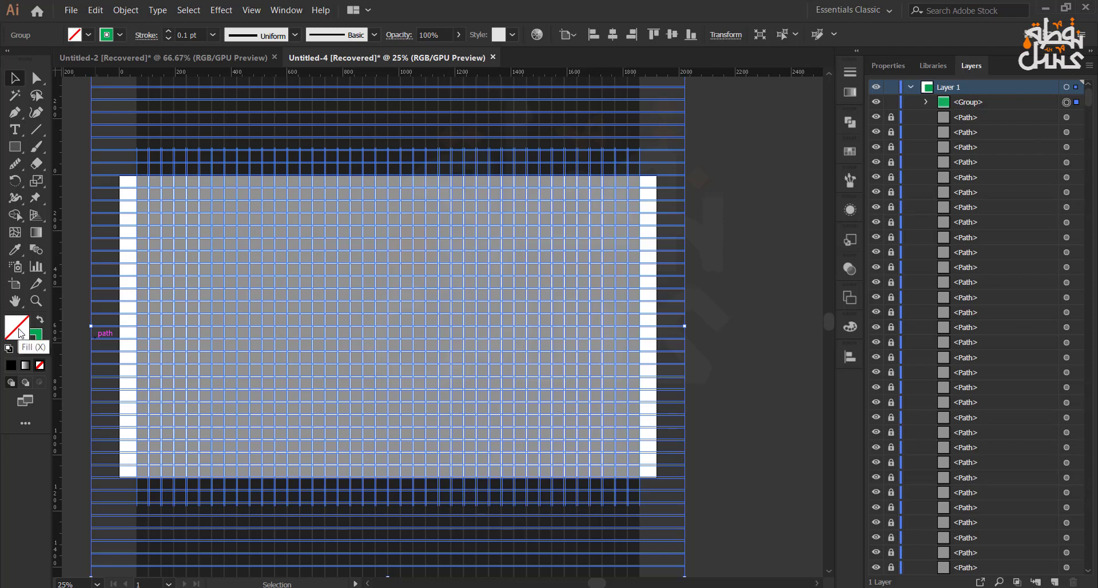
pyautogui.moveTo(246, 389); pyautogui.dragTo(242, 556)
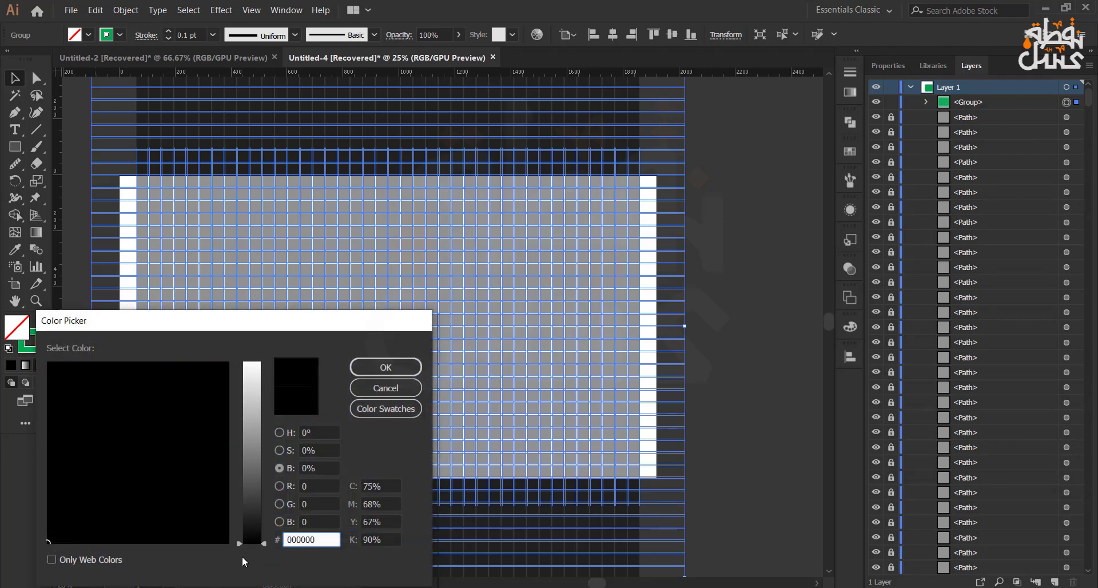
pyautogui.click(374, 366)
pyautogui.click(29, 349)
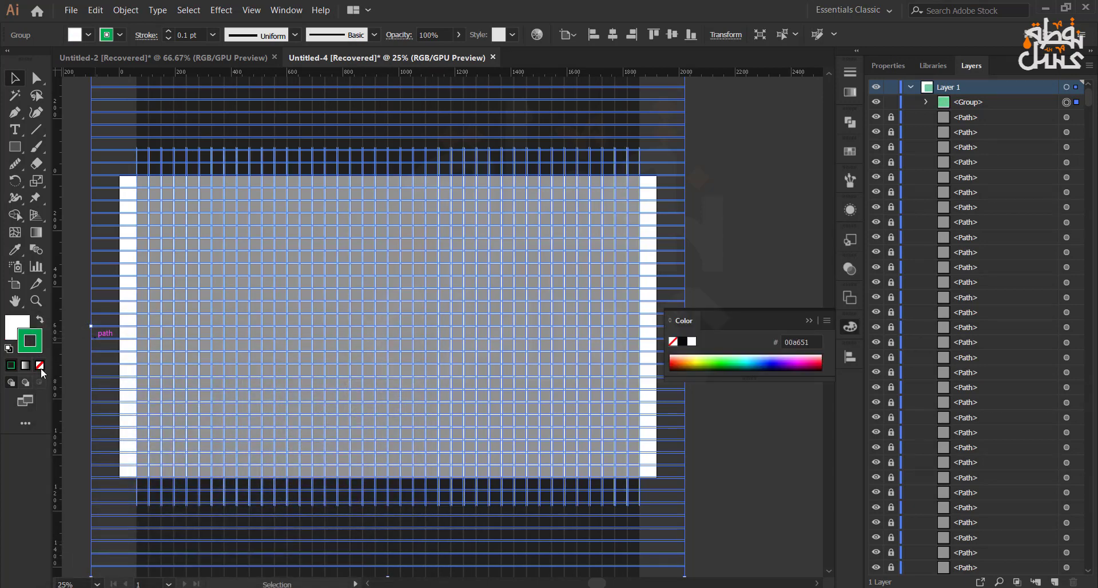
pyautogui.click(39, 366)
# Set the guide group's fill color to black (000000)
pyautogui.doubleClick(13, 338)
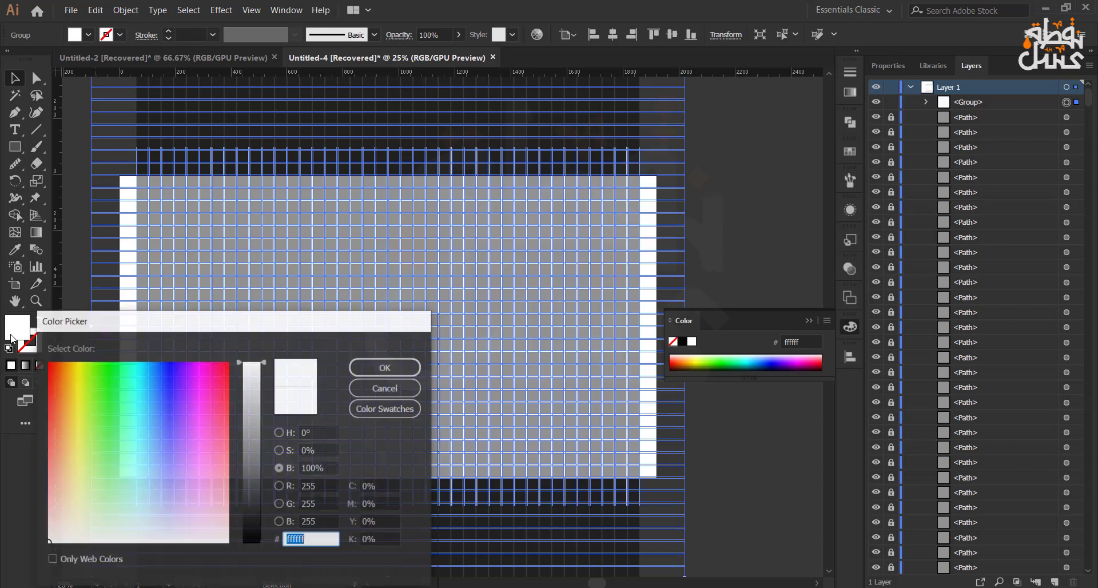
pyautogui.moveTo(262, 364); pyautogui.dragTo(250, 547)
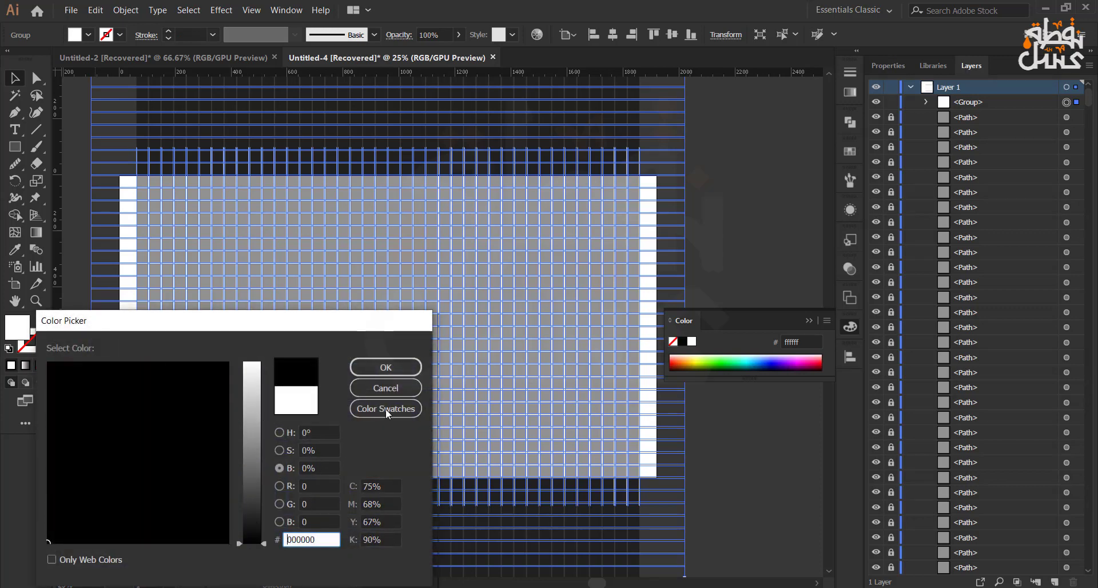
pyautogui.click(386, 367)
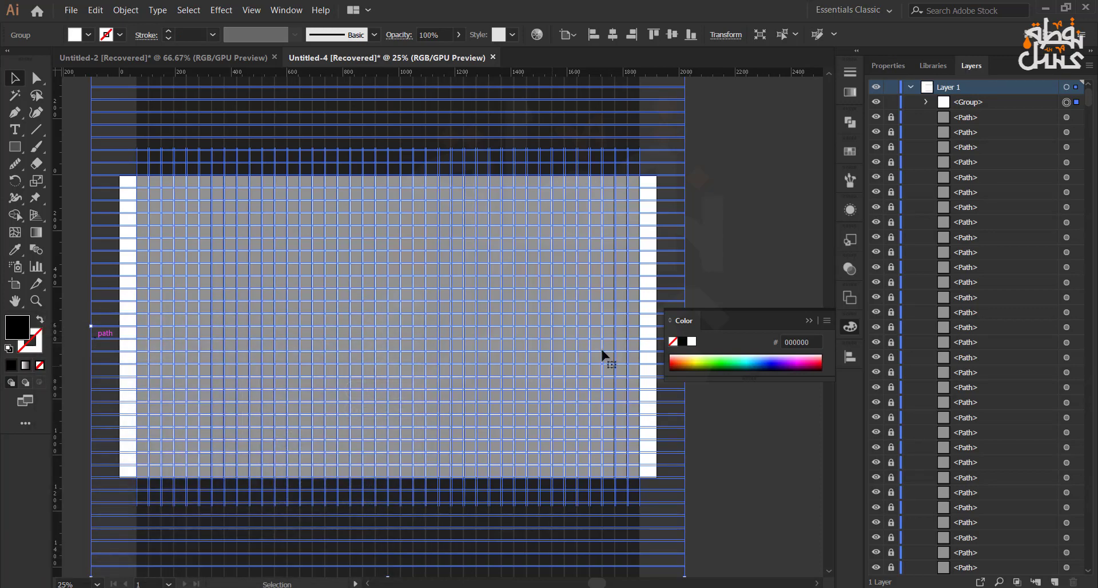
pyautogui.click(809, 319)
pyautogui.scroll(1, 505, 325)
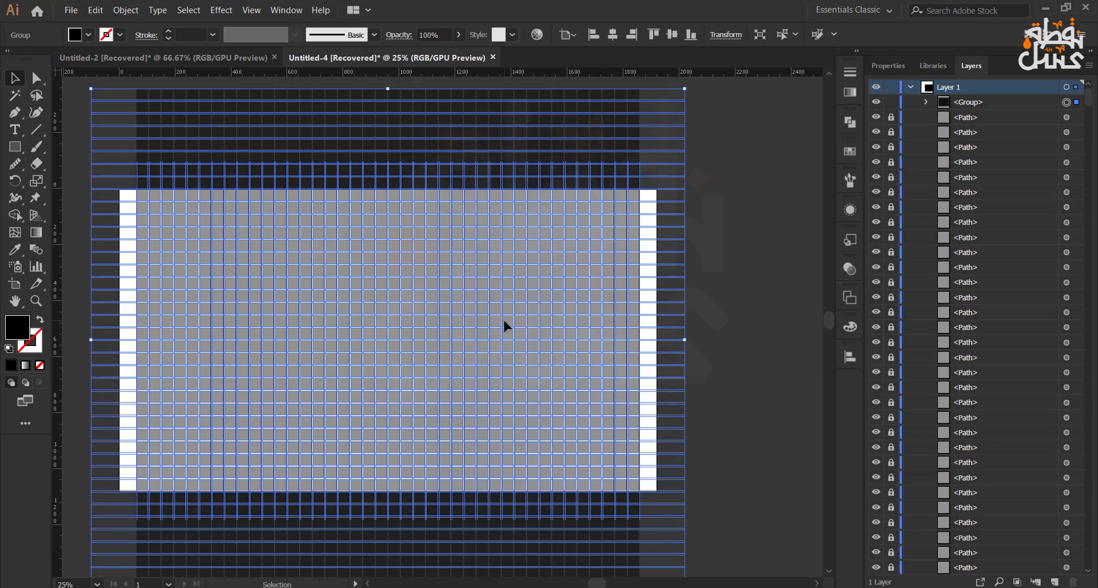
pyautogui.scroll(2, 500, 326)
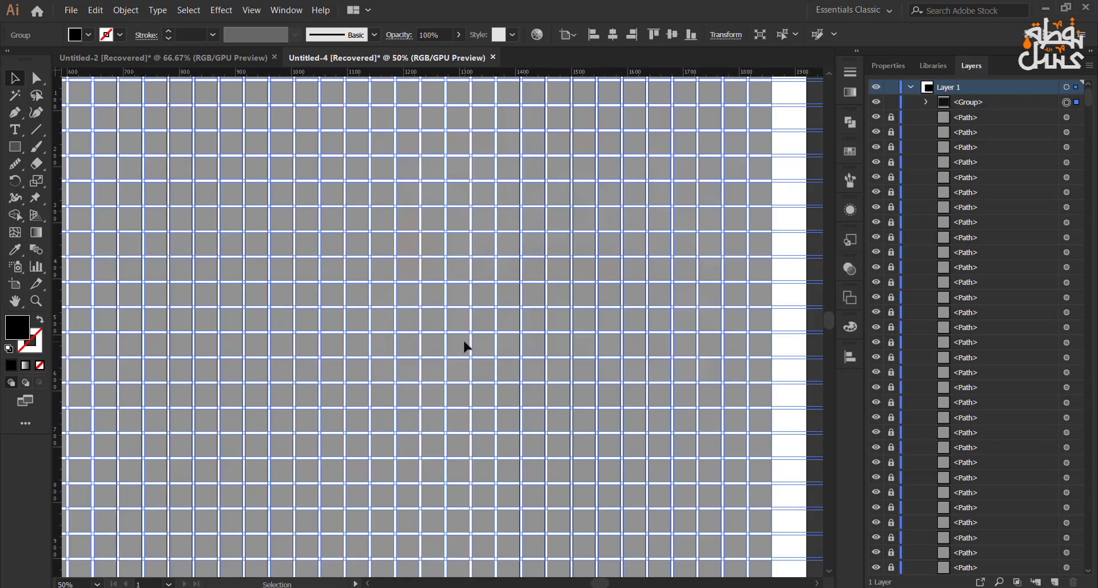
# With the Shape Builder tool, merge grid cells into a five-cell vertical bar, a four-cell bar beside it, and a connected two-by-five-cell loop to the left
pyautogui.scroll(-1, 465, 346)
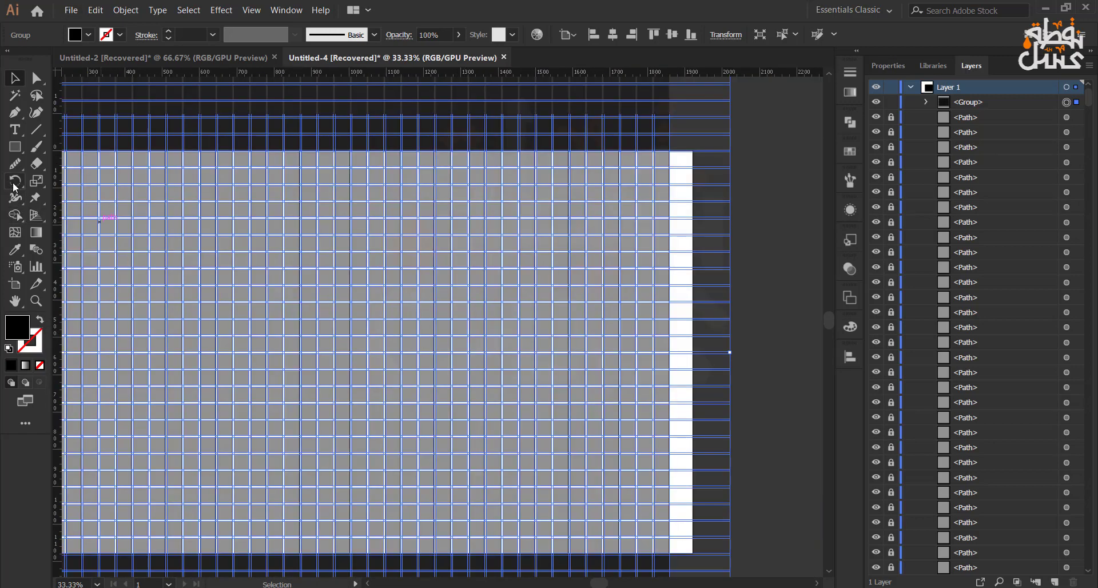
pyautogui.click(14, 217)
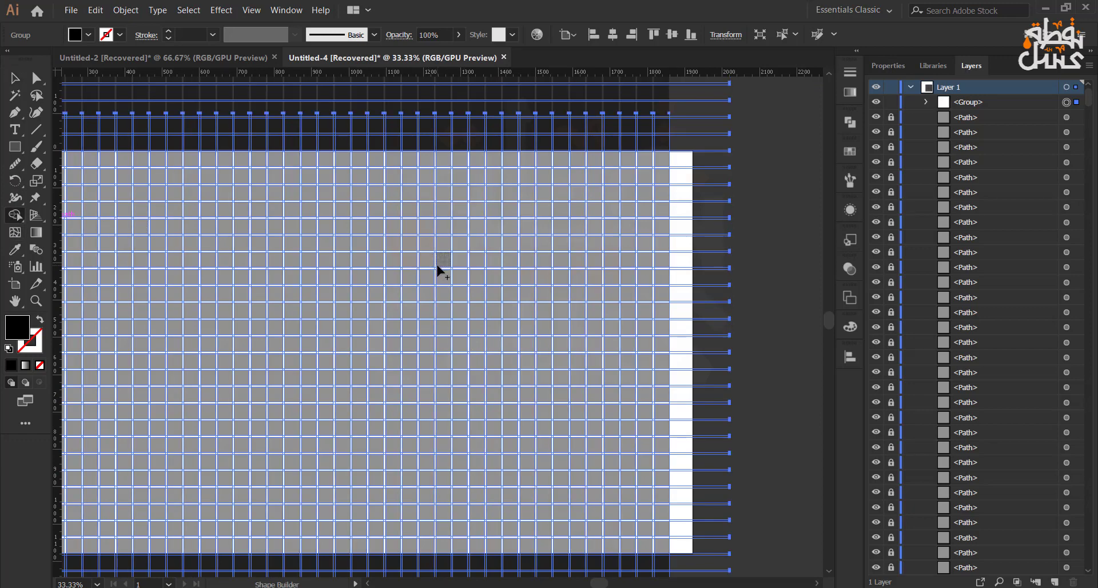
pyautogui.scroll(1, 426, 312)
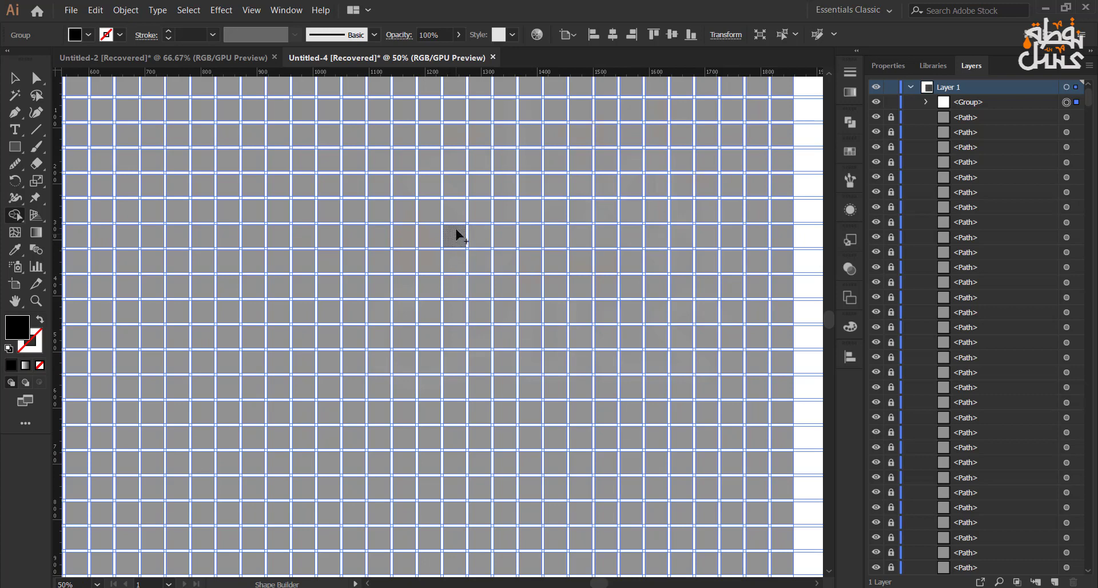
pyautogui.moveTo(459, 212); pyautogui.dragTo(457, 325)
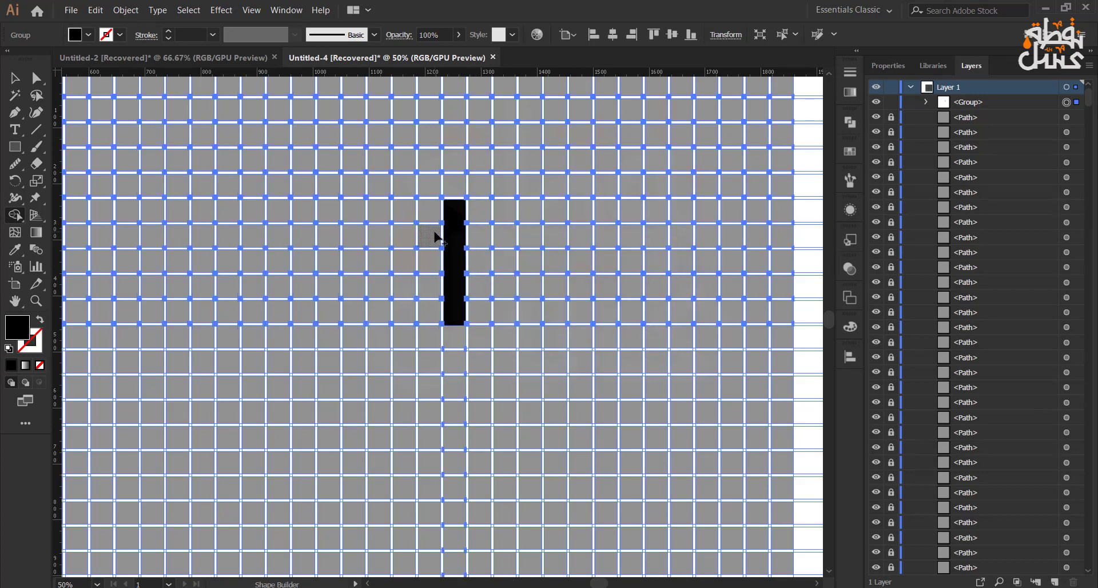
pyautogui.moveTo(437, 236); pyautogui.dragTo(434, 310)
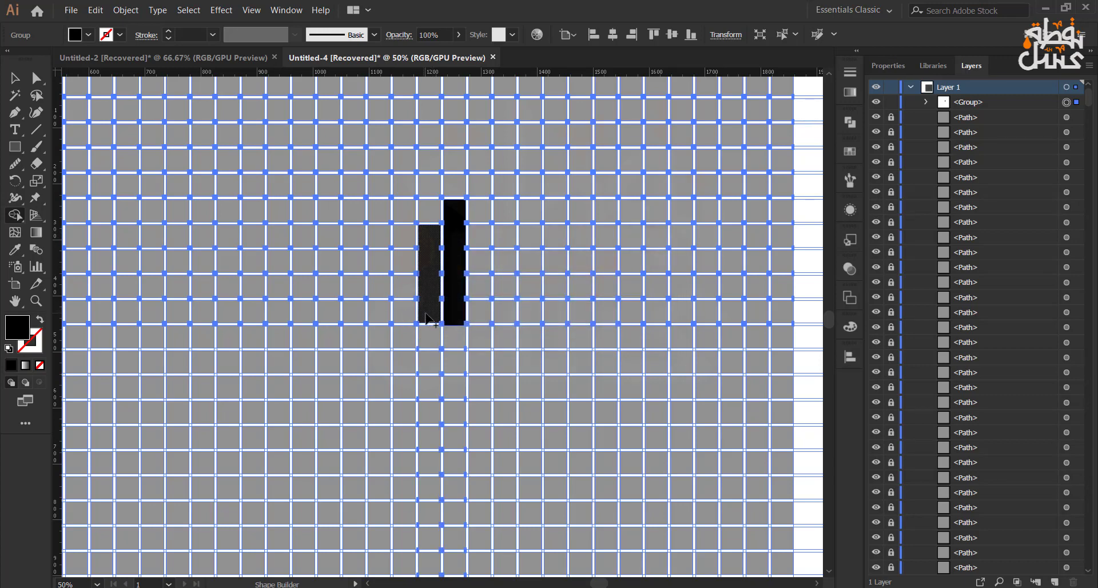
pyautogui.moveTo(430, 317)
pyautogui.mouseDown()
pyautogui.moveTo(403, 314)
pyautogui.moveTo(405, 261)
pyautogui.moveTo(386, 260)
pyautogui.moveTo(384, 355)
pyautogui.moveTo(407, 359)
pyautogui.moveTo(403, 322)
pyautogui.mouseUp()
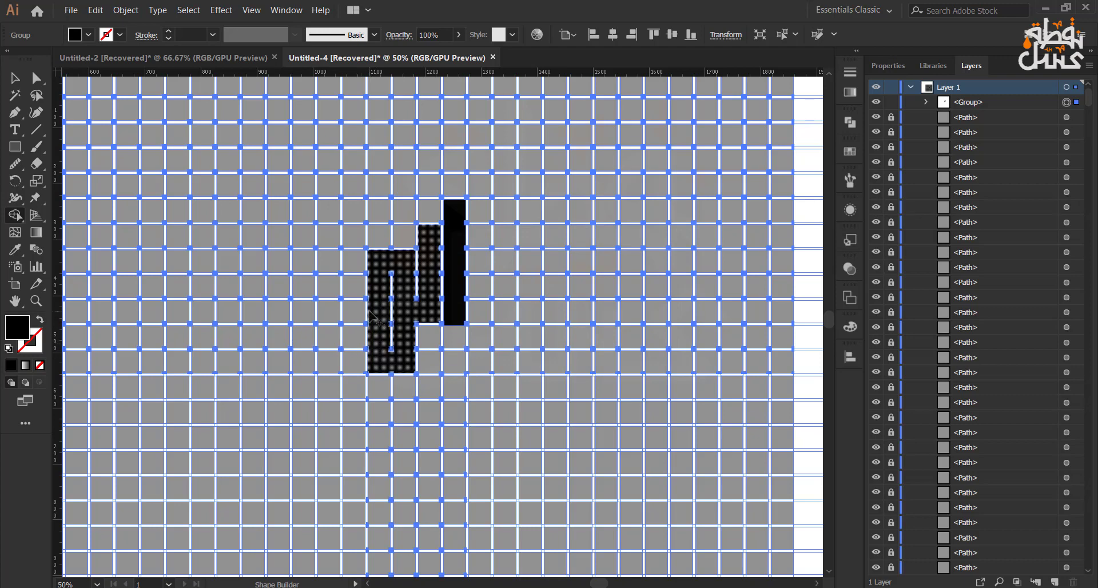
pyautogui.moveTo(369, 312)
pyautogui.mouseDown()
pyautogui.moveTo(356, 312)
pyautogui.moveTo(355, 276)
pyautogui.mouseUp()
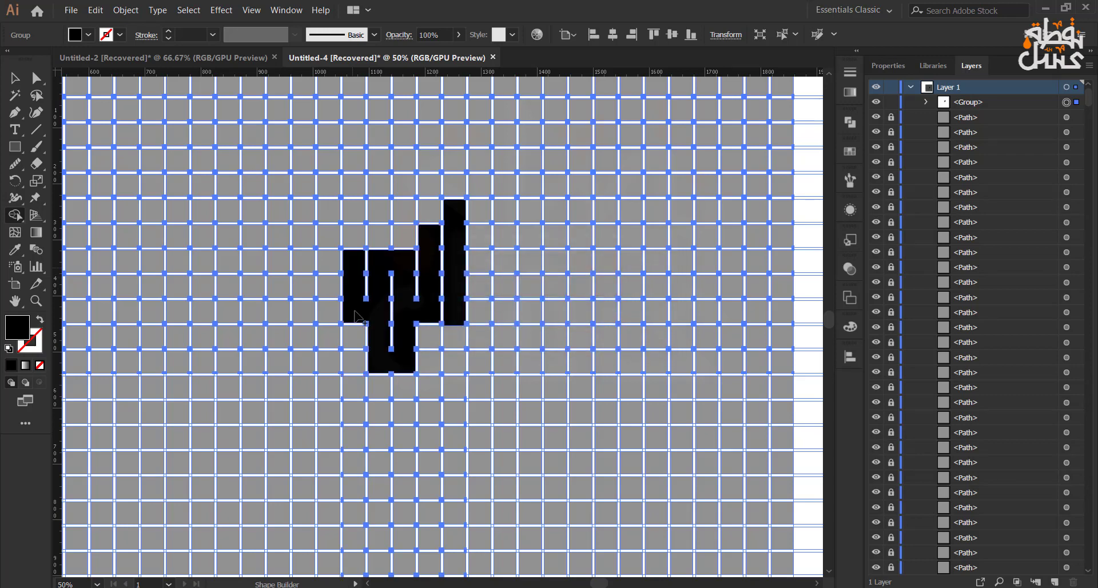
pyautogui.moveTo(359, 316)
pyautogui.mouseDown()
pyautogui.moveTo(253, 308)
pyautogui.moveTo(255, 290)
pyautogui.mouseUp()
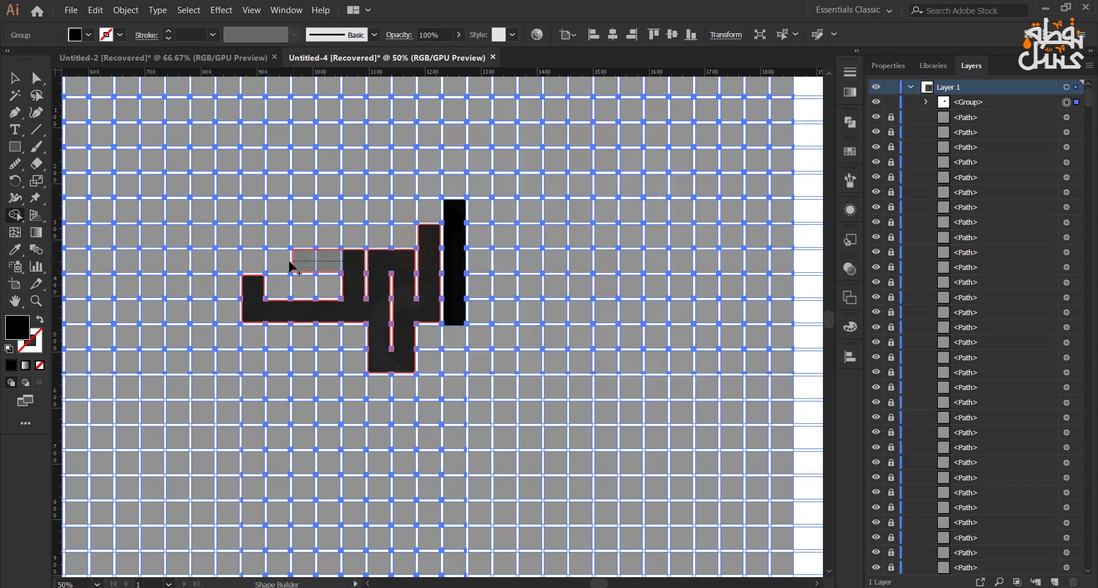
pyautogui.moveTo(290, 263); pyautogui.dragTo(278, 298)
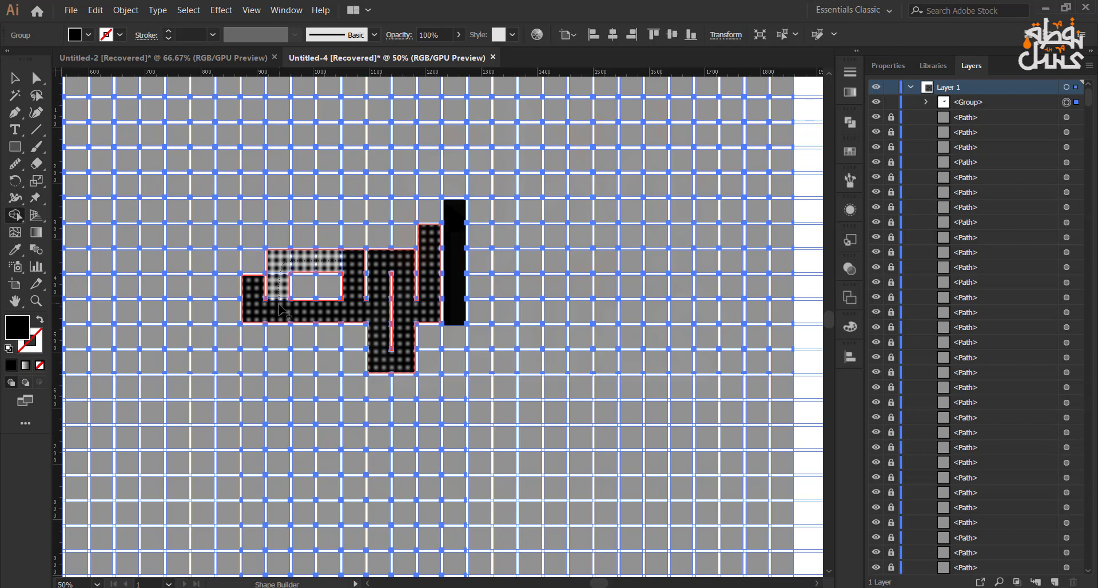
pyautogui.moveTo(280, 309); pyautogui.dragTo(279, 320)
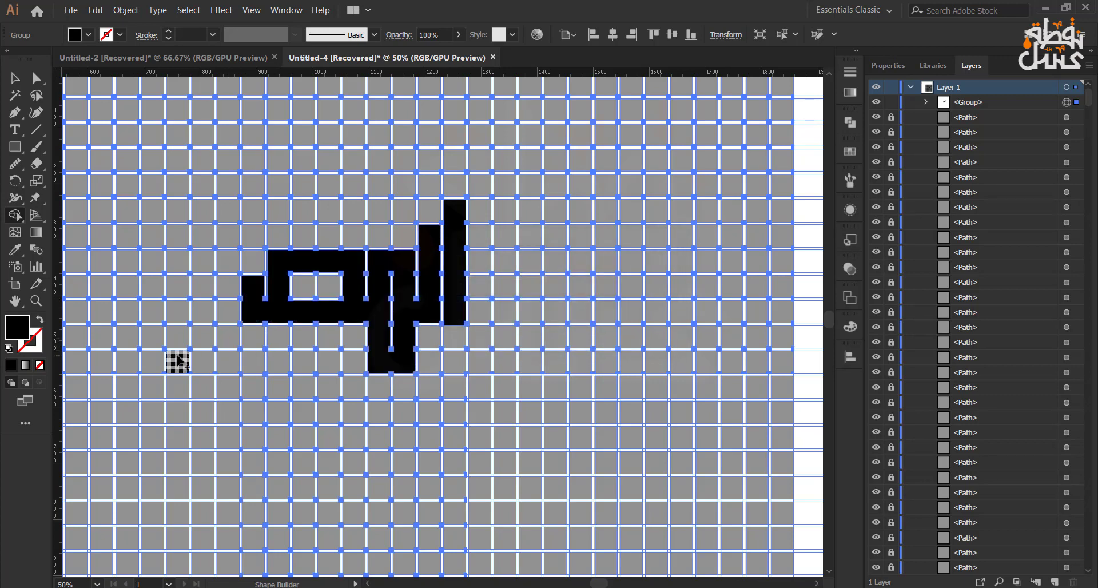
pyautogui.hotkey('ctrl', 'z')
pyautogui.hotkey('ctrl', 'z')
pyautogui.hotkey('ctrl', 'z')
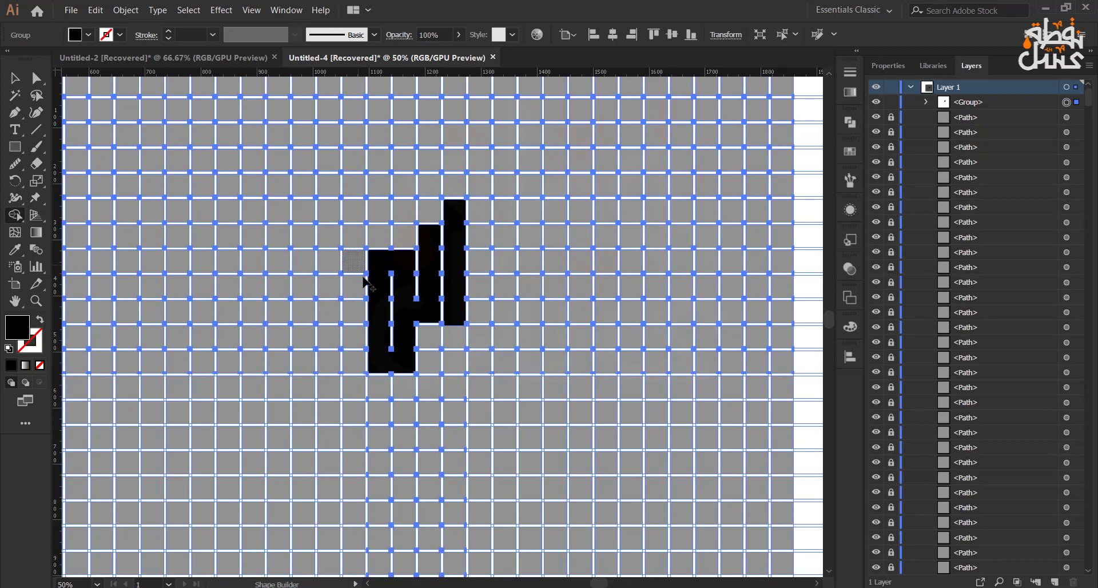
# Extend the black lettering leftward with a four-cell-wide loop, a single-cell tooth, and a loop two cells wide and three cells tall
pyautogui.moveTo(377, 317)
pyautogui.mouseDown()
pyautogui.moveTo(349, 289)
pyautogui.moveTo(311, 289)
pyautogui.moveTo(284, 293)
pyautogui.moveTo(284, 328)
pyautogui.mouseUp()
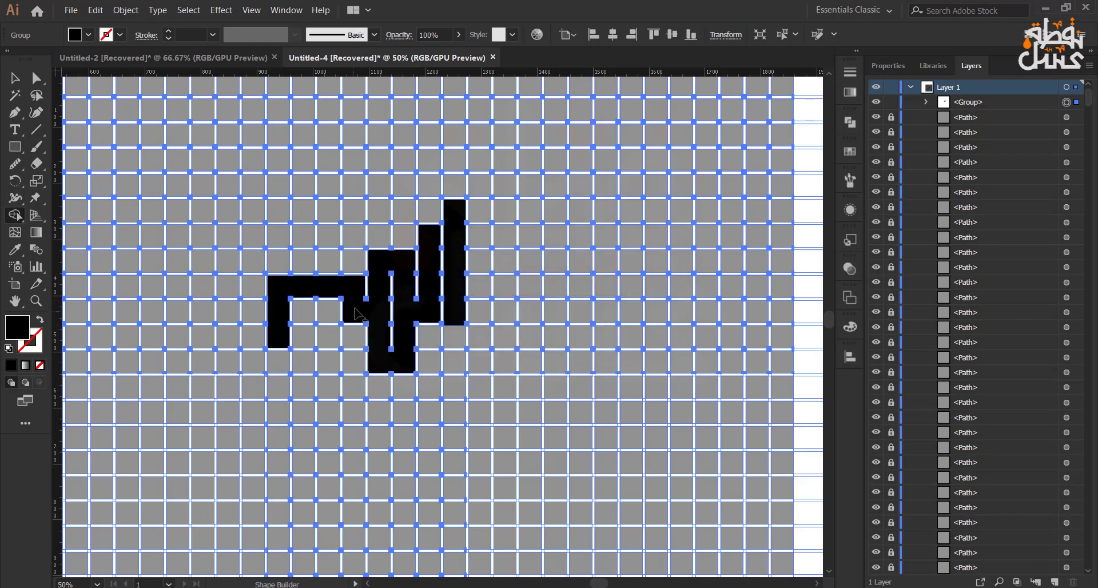
pyautogui.moveTo(272, 314); pyautogui.dragTo(253, 313)
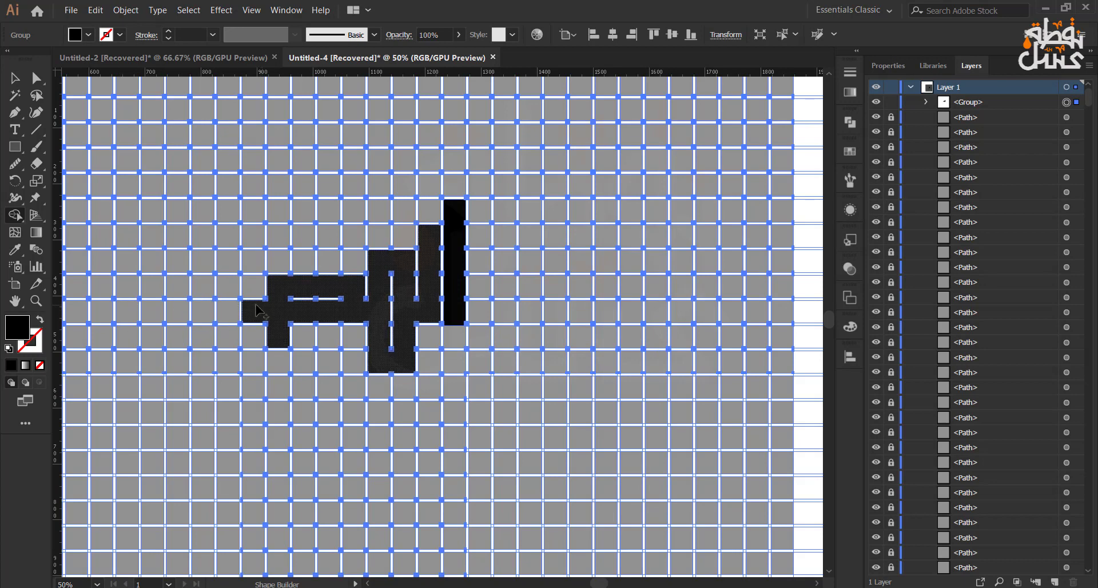
pyautogui.moveTo(256, 309)
pyautogui.mouseDown()
pyautogui.moveTo(257, 293)
pyautogui.moveTo(250, 318)
pyautogui.moveTo(229, 311)
pyautogui.moveTo(230, 270)
pyautogui.moveTo(201, 264)
pyautogui.moveTo(204, 289)
pyautogui.moveTo(221, 286)
pyautogui.mouseUp()
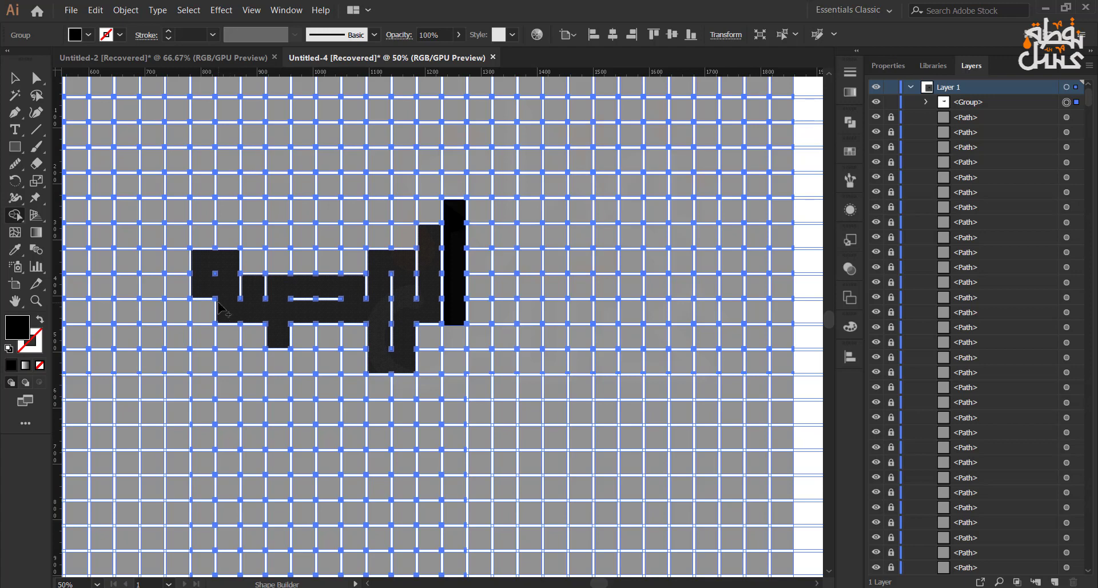
pyautogui.moveTo(219, 308); pyautogui.dragTo(220, 308)
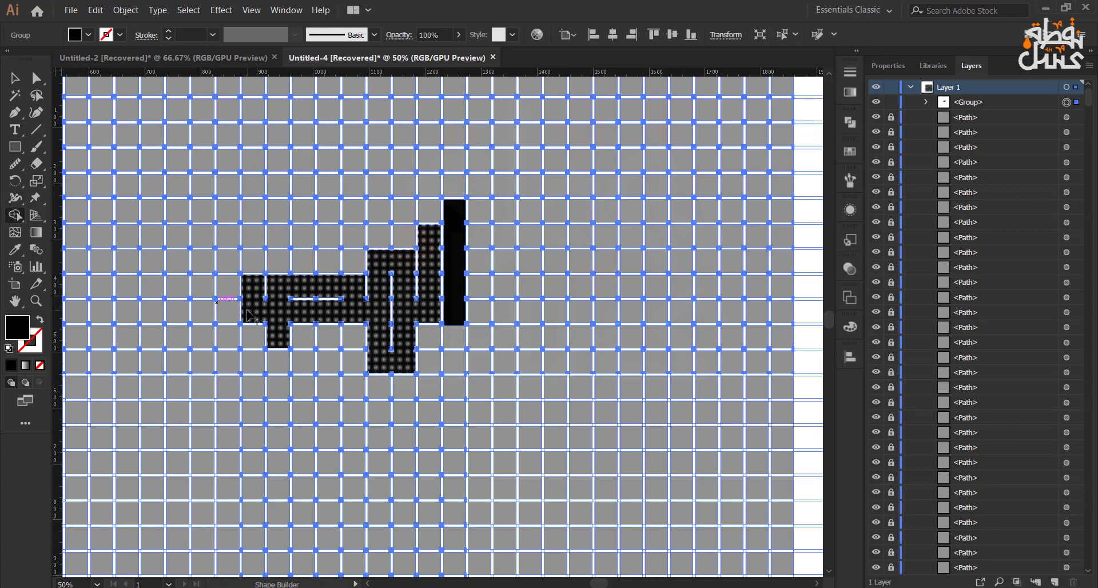
pyautogui.moveTo(247, 314)
pyautogui.mouseDown()
pyautogui.moveTo(206, 314)
pyautogui.moveTo(207, 279)
pyautogui.moveTo(232, 283)
pyautogui.moveTo(224, 330)
pyautogui.moveTo(187, 345)
pyautogui.mouseUp()
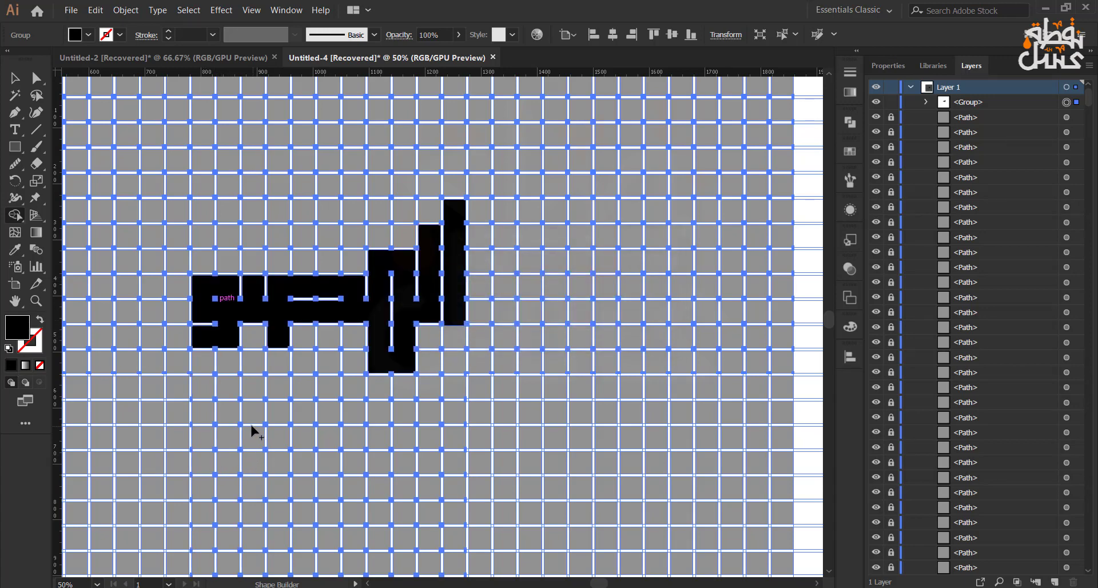
# Merge cells into a three-cell-tall stroke with a one-cell foot to its left at the left end of the lettering
pyautogui.scroll(-1, 249, 423)
pyautogui.moveTo(248, 424); pyautogui.dragTo(285, 425)
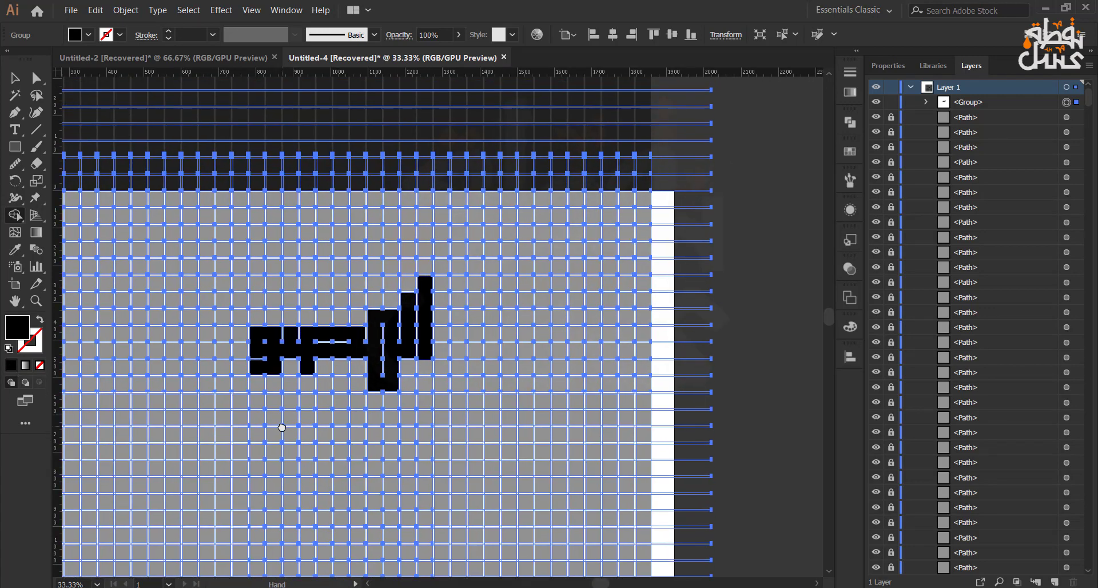
pyautogui.scroll(1, 264, 412)
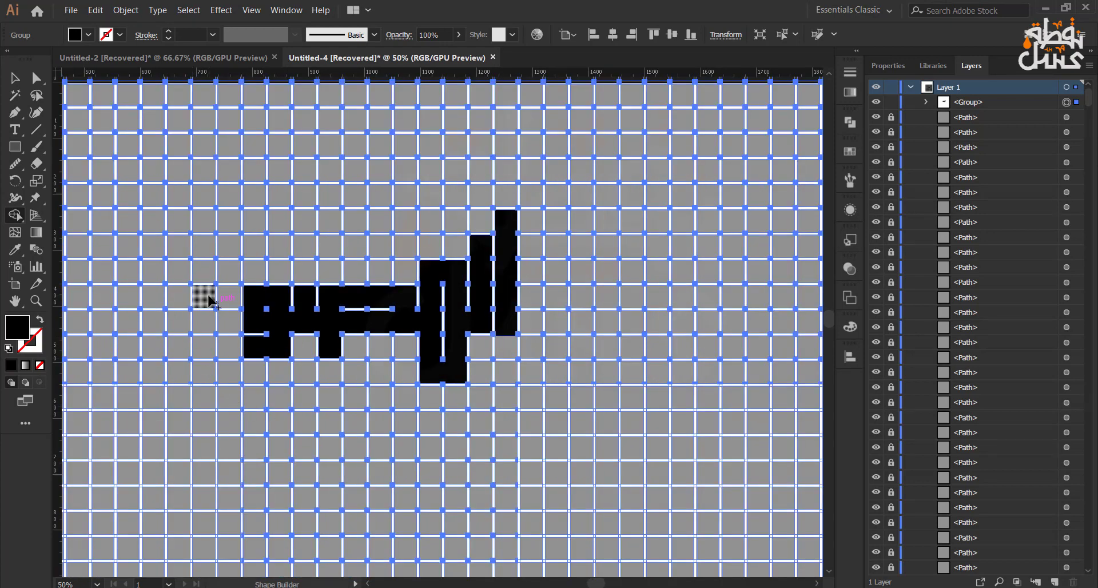
pyautogui.moveTo(235, 299); pyautogui.dragTo(206, 349)
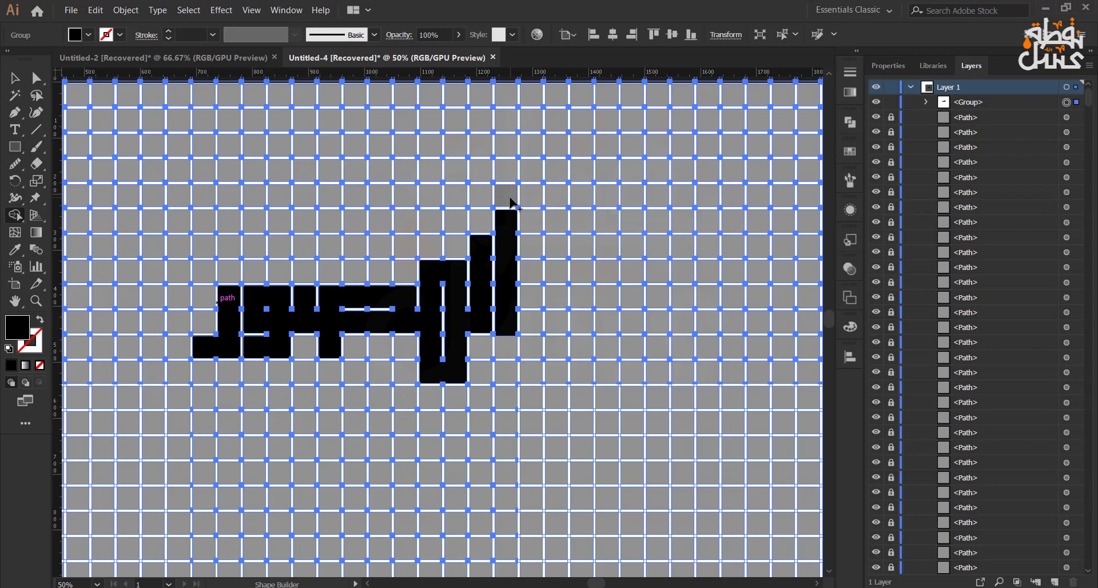
# Build a vertical bar from the tallest stroke up to the grid's top, and a horizontal bar from the lettering's foot to the grid's left edge
pyautogui.moveTo(510, 199); pyautogui.dragTo(510, 90)
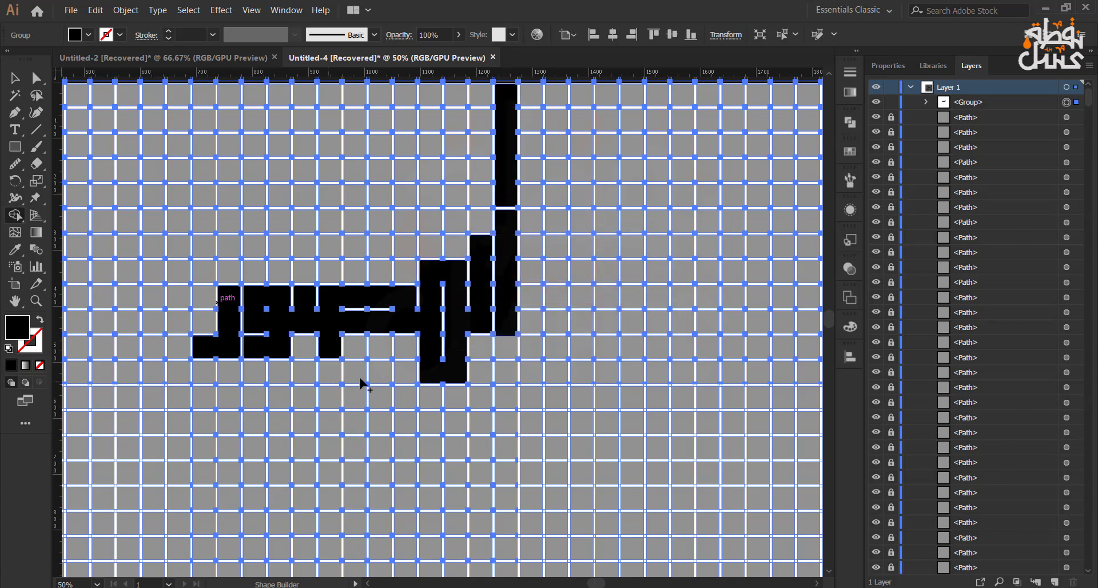
pyautogui.press('super')
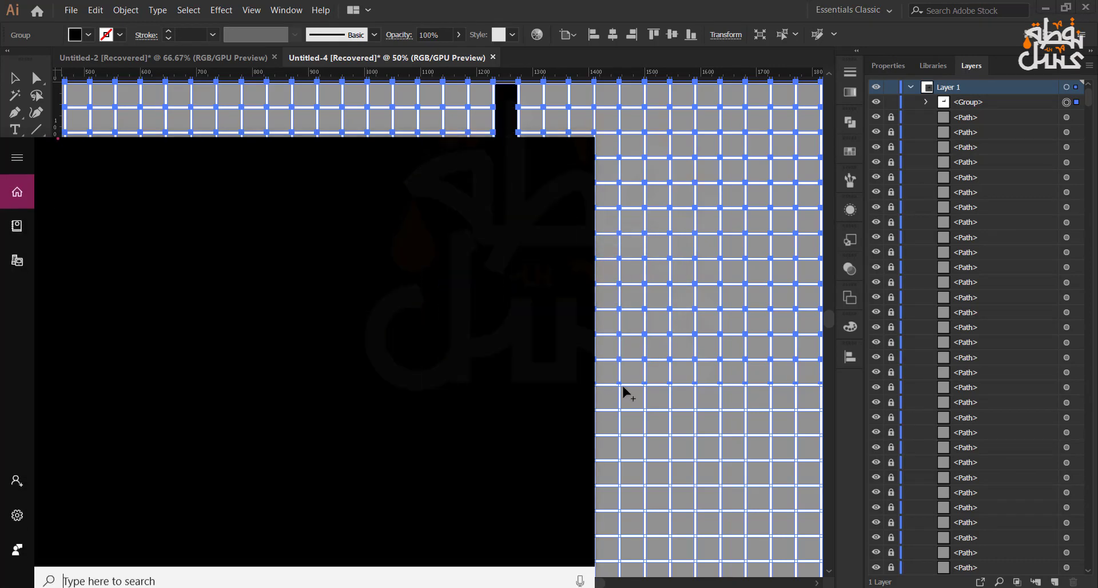
pyautogui.press('Escape')
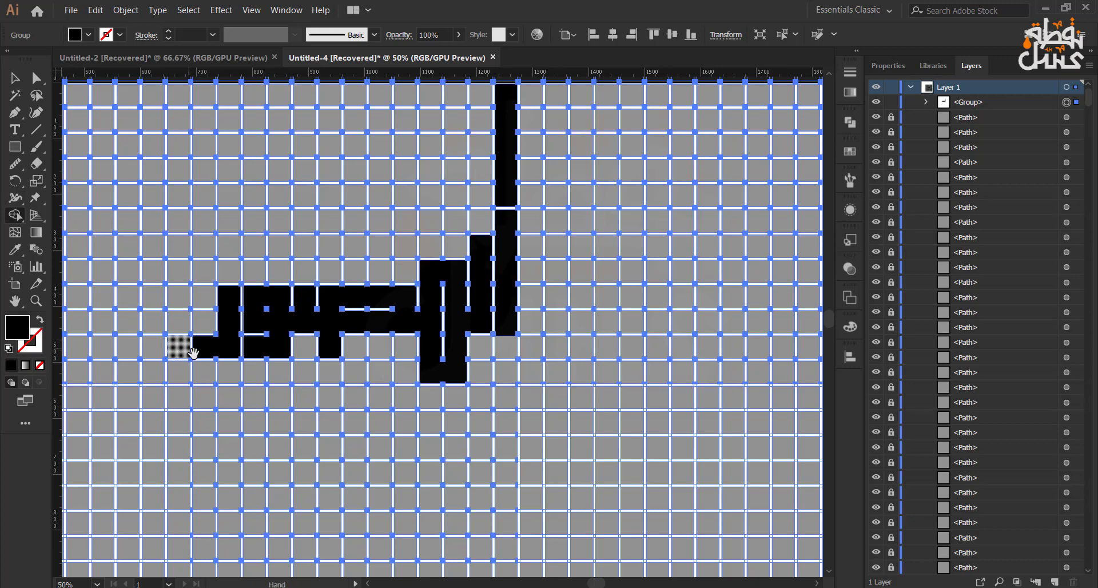
pyautogui.moveTo(193, 353)
pyautogui.mouseDown()
pyautogui.moveTo(379, 360)
pyautogui.moveTo(446, 342)
pyautogui.moveTo(121, 338)
pyautogui.mouseUp()
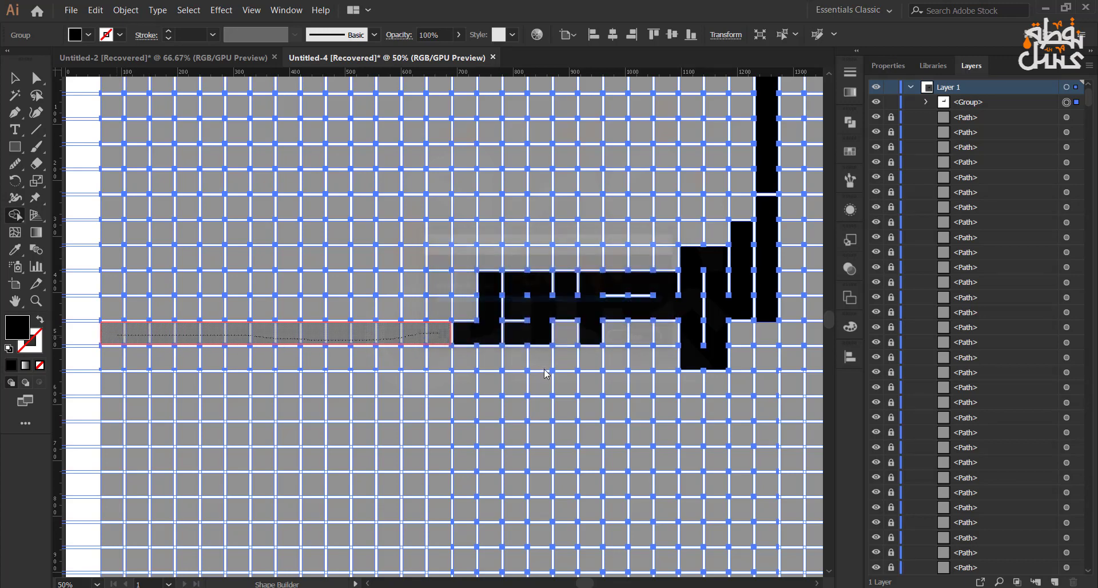
pyautogui.moveTo(606, 374); pyautogui.dragTo(474, 362)
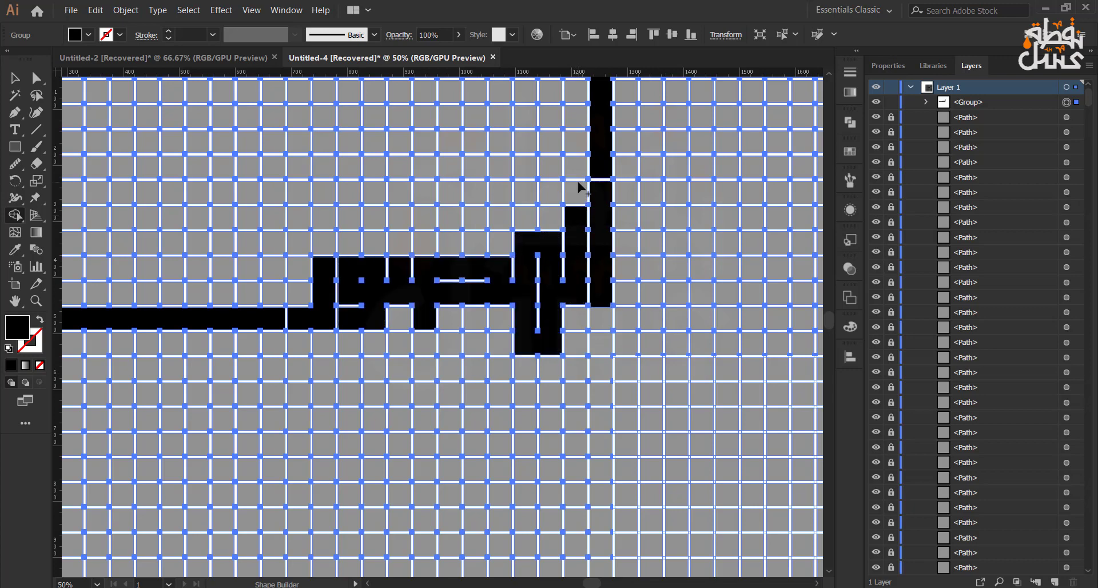
pyautogui.moveTo(579, 192); pyautogui.dragTo(579, 92)
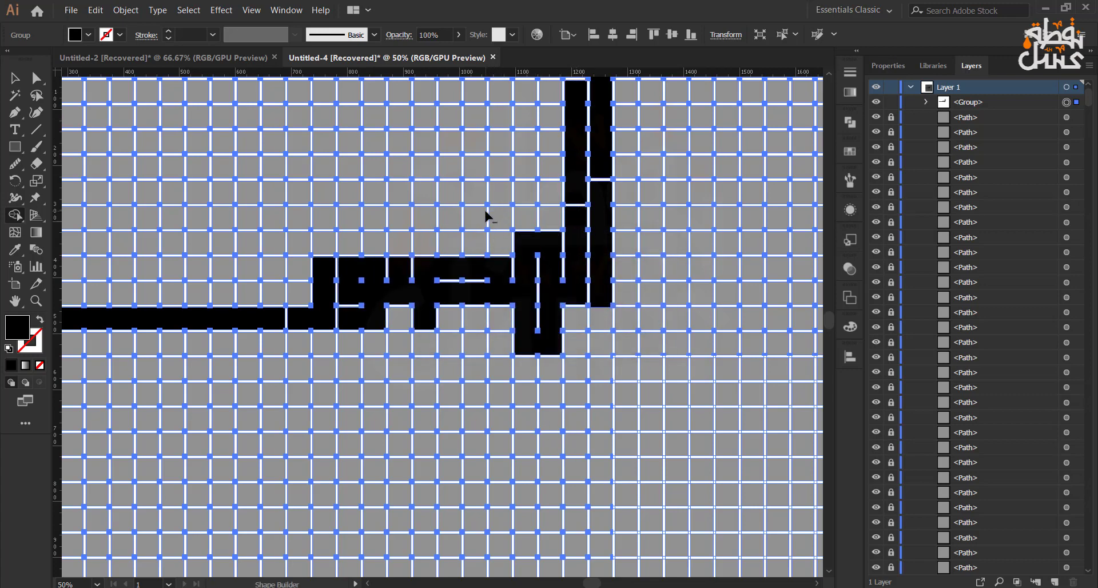
pyautogui.scroll(-1, 488, 200)
pyautogui.moveTo(489, 192); pyautogui.dragTo(482, 257)
pyautogui.scroll(2, 528, 229)
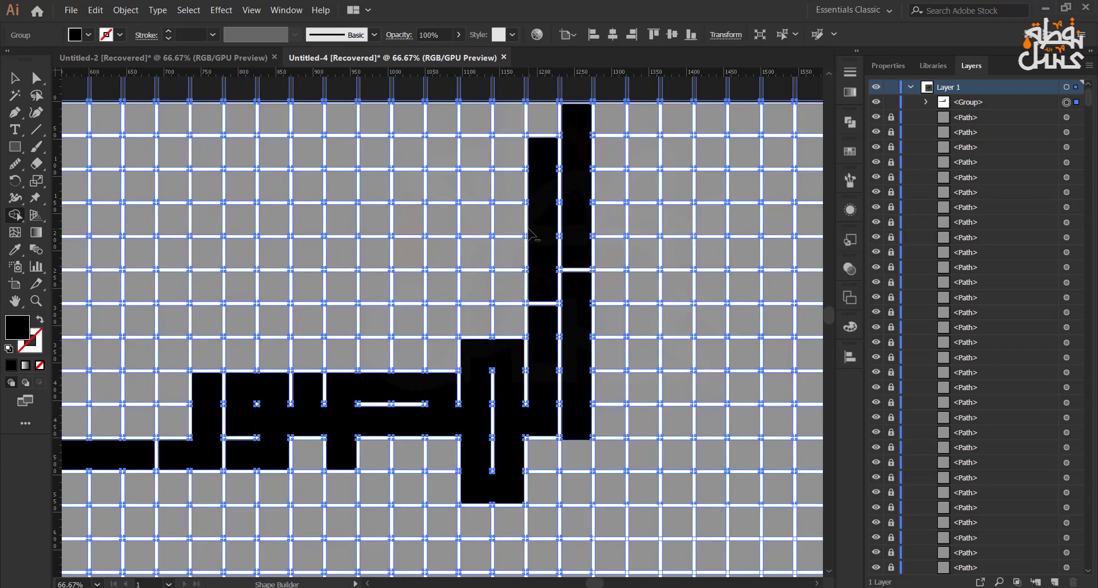
pyautogui.moveTo(546, 150); pyautogui.dragTo(548, 121)
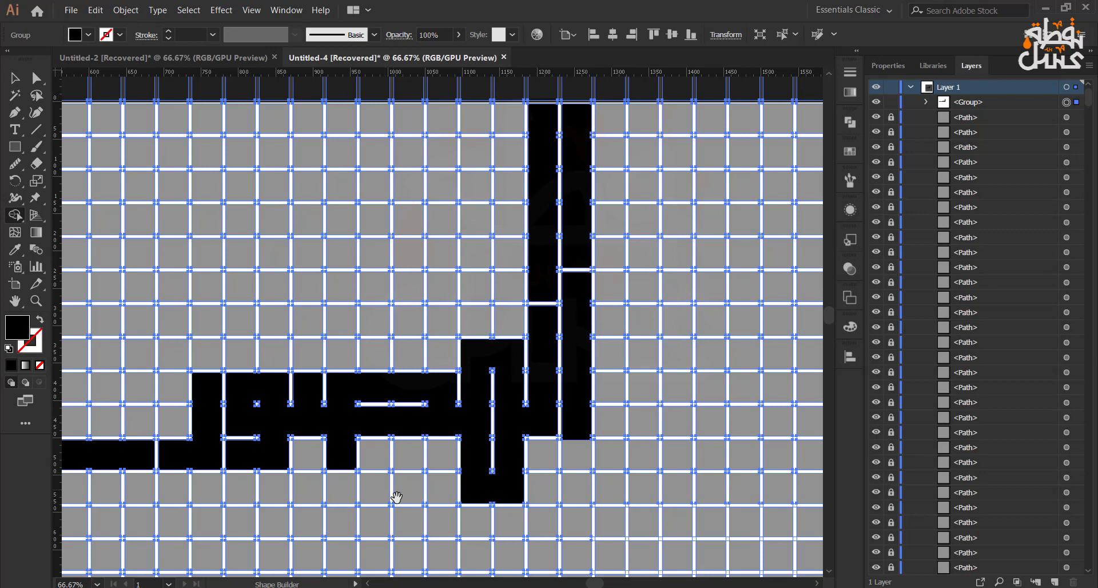
pyautogui.moveTo(396, 497); pyautogui.dragTo(410, 446)
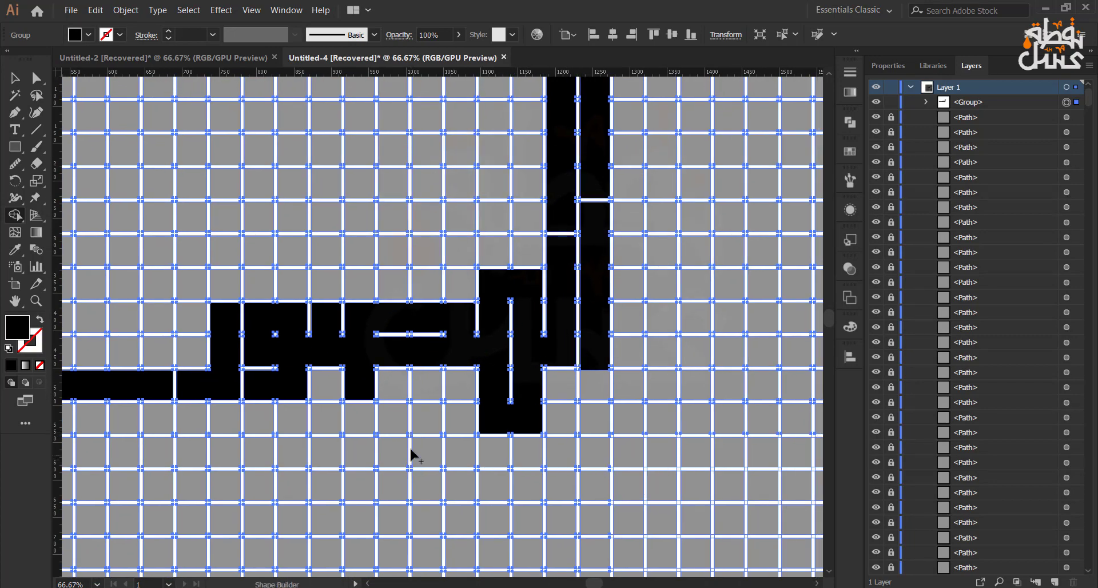
pyautogui.hotkey('ctrl', 'shift', 'a')
pyautogui.hotkey('ctrl', 'z')
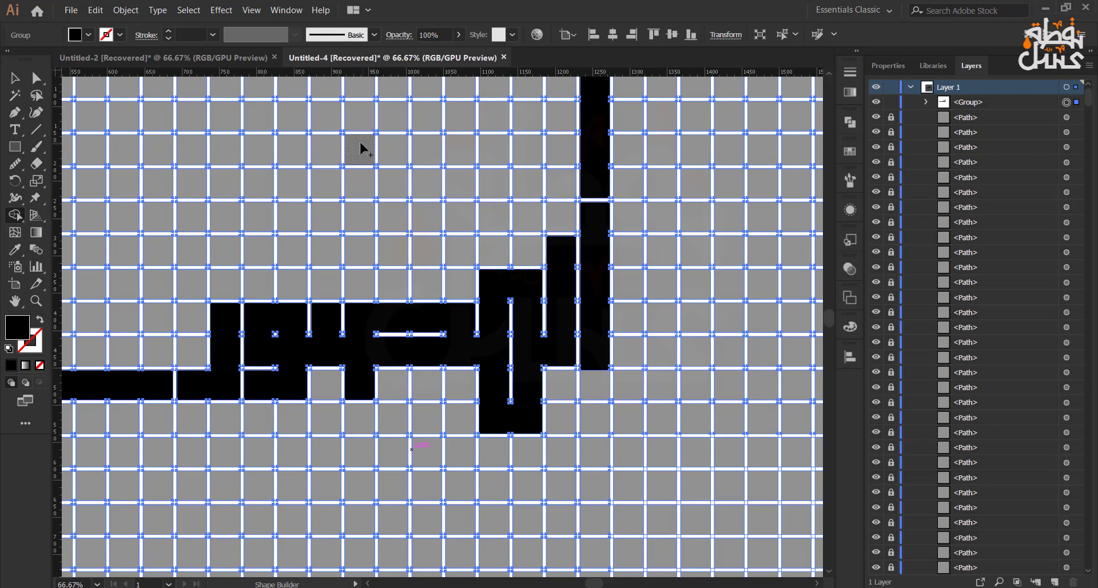
# Merge cells above the lettering into a two-by-three-cell 9-shaped mark and a separate four-cell horizontal bar to its left
pyautogui.moveTo(361, 147)
pyautogui.mouseDown()
pyautogui.moveTo(326, 147)
pyautogui.moveTo(332, 123)
pyautogui.moveTo(358, 115)
pyautogui.moveTo(358, 182)
pyautogui.moveTo(319, 192)
pyautogui.mouseUp()
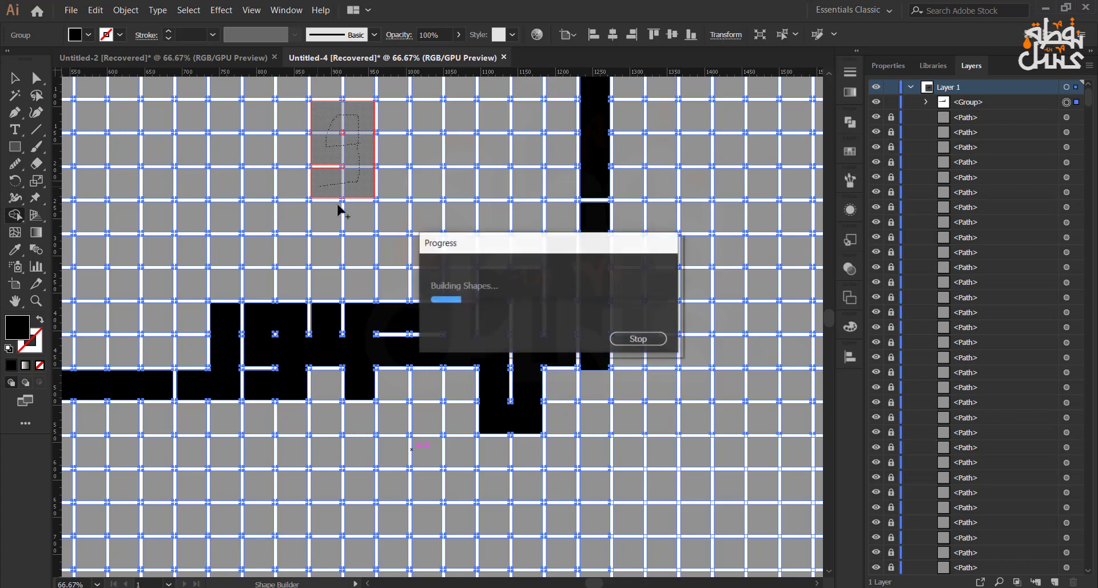
pyautogui.moveTo(249, 211); pyautogui.dragTo(381, 216)
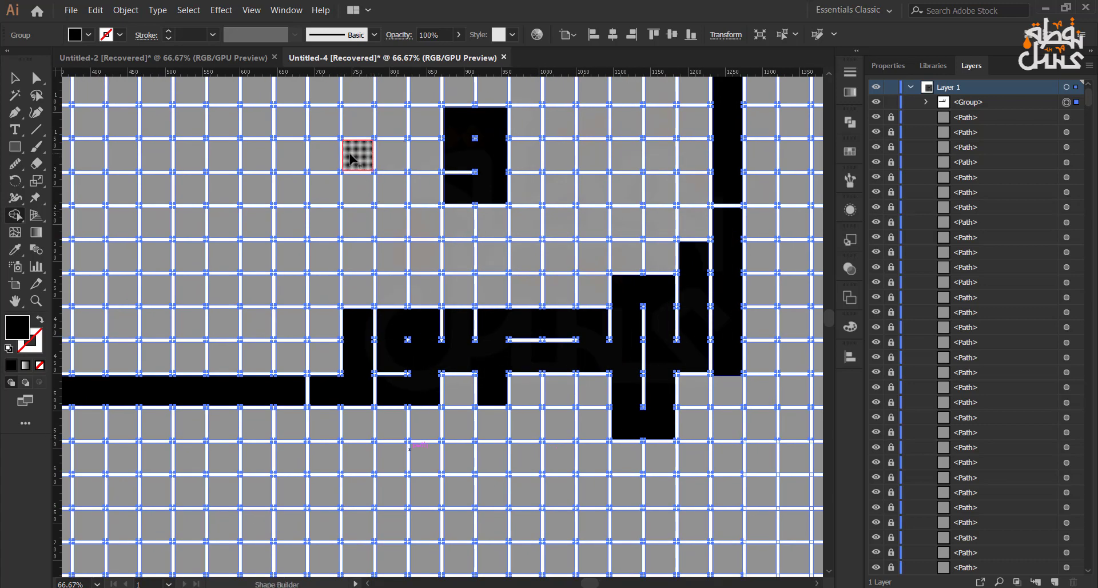
pyautogui.moveTo(351, 157); pyautogui.dragTo(273, 164)
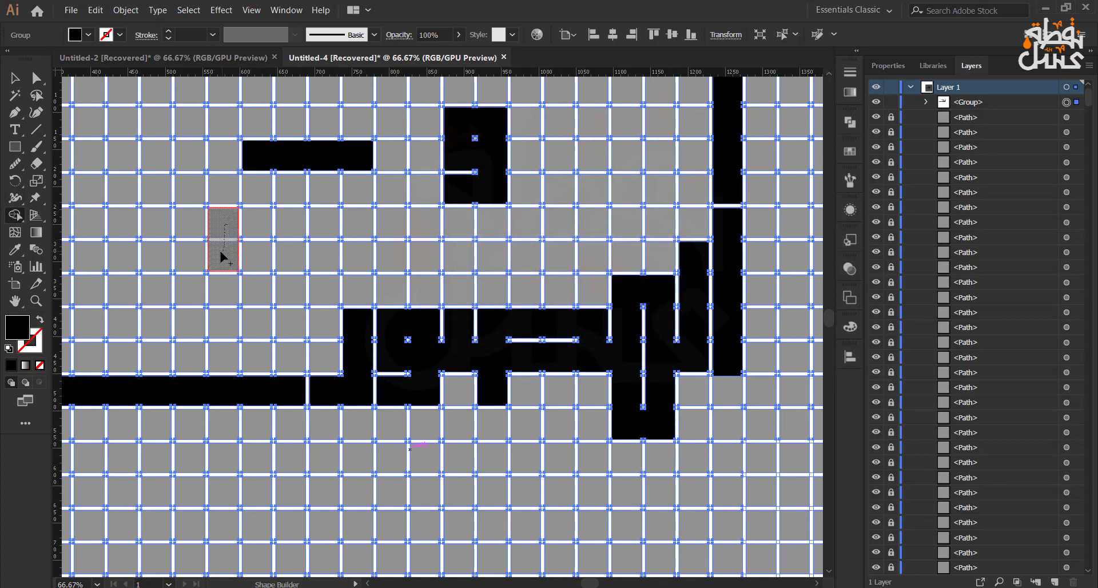
# Build a three-toothed mark three cells wide and two tall, and a looped mark with a four-cell stem to its upper left
pyautogui.moveTo(222, 258)
pyautogui.mouseDown()
pyautogui.moveTo(197, 252)
pyautogui.moveTo(189, 228)
pyautogui.moveTo(189, 258)
pyautogui.moveTo(158, 254)
pyautogui.moveTo(156, 234)
pyautogui.moveTo(183, 263)
pyautogui.mouseUp()
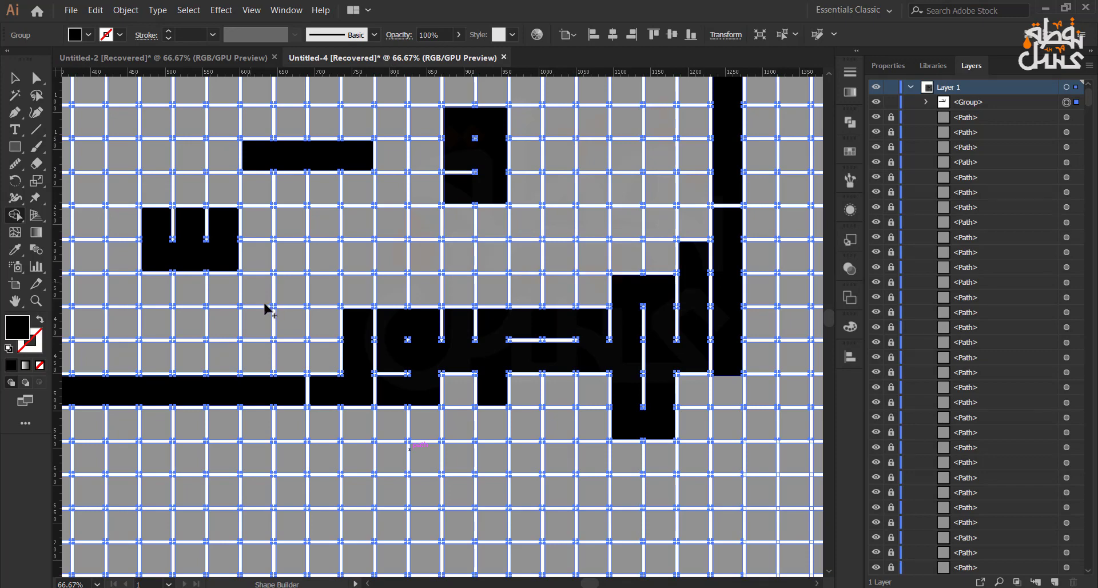
pyautogui.moveTo(265, 309); pyautogui.dragTo(479, 345)
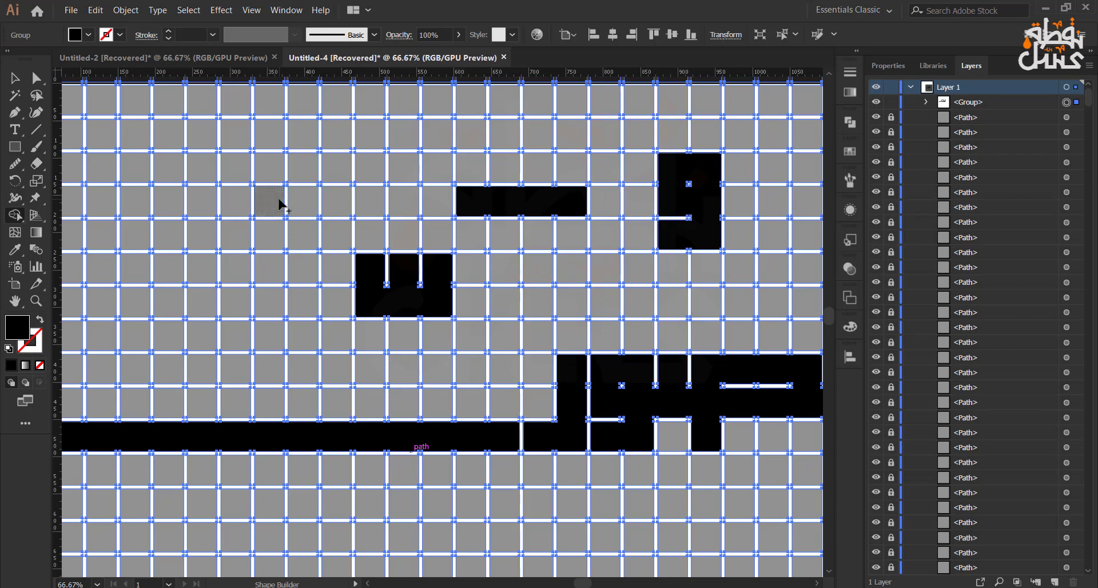
pyautogui.moveTo(281, 203)
pyautogui.mouseDown()
pyautogui.moveTo(299, 204)
pyautogui.moveTo(301, 179)
pyautogui.moveTo(245, 171)
pyautogui.moveTo(240, 262)
pyautogui.mouseUp()
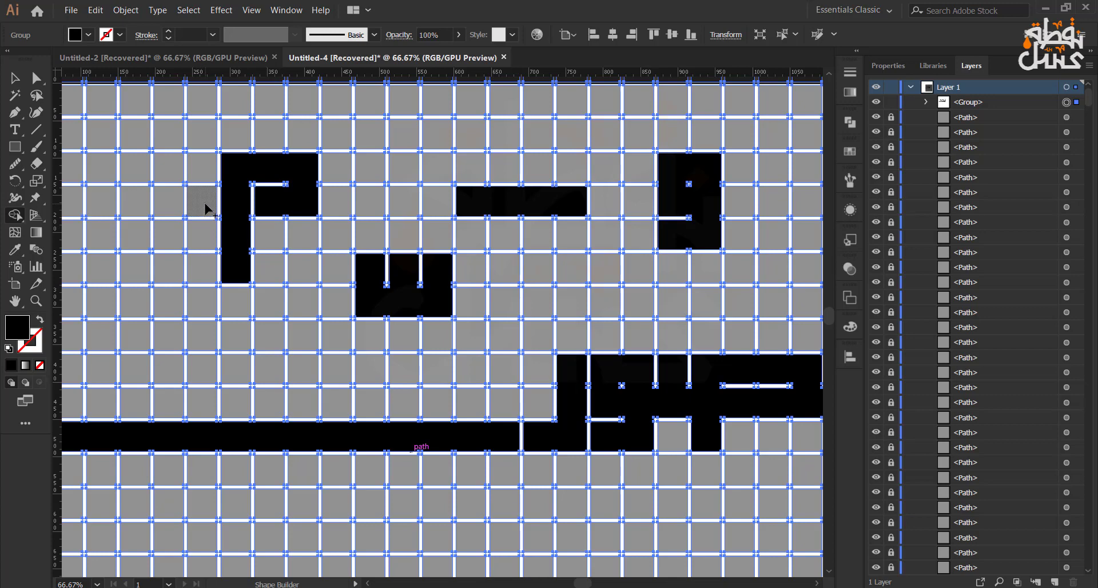
# Merge cells into a mirrored loop on the other side of the looped mark's four-cell stem, forming a T-shaped mark
pyautogui.moveTo(206, 209)
pyautogui.mouseDown()
pyautogui.moveTo(160, 206)
pyautogui.moveTo(166, 169)
pyautogui.moveTo(240, 170)
pyautogui.mouseUp()
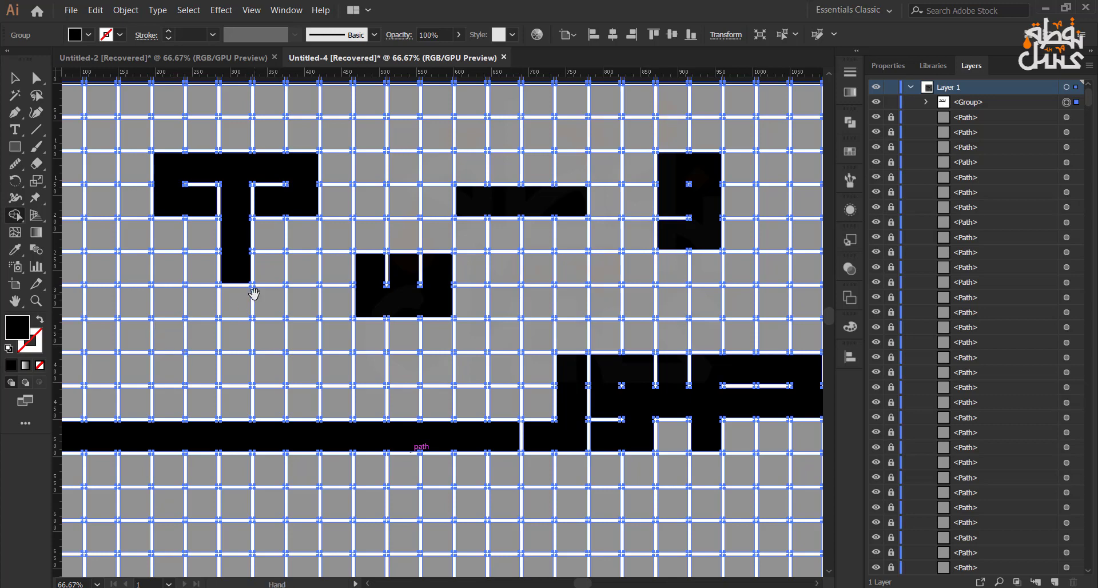
pyautogui.scroll(-1, 254, 295)
pyautogui.scroll(-2, 255, 295)
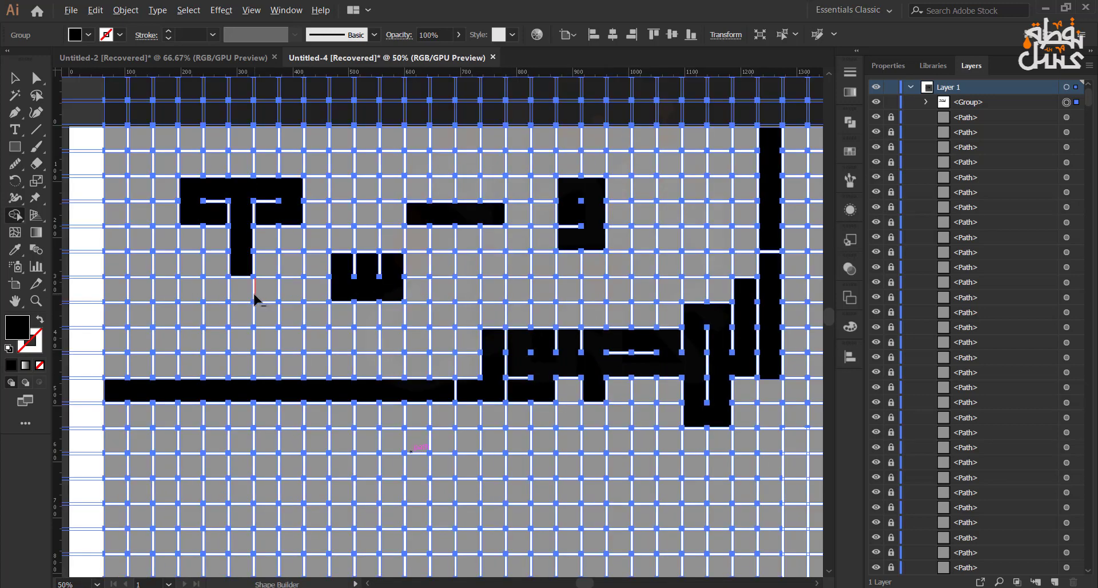
pyautogui.scroll(-1, 255, 296)
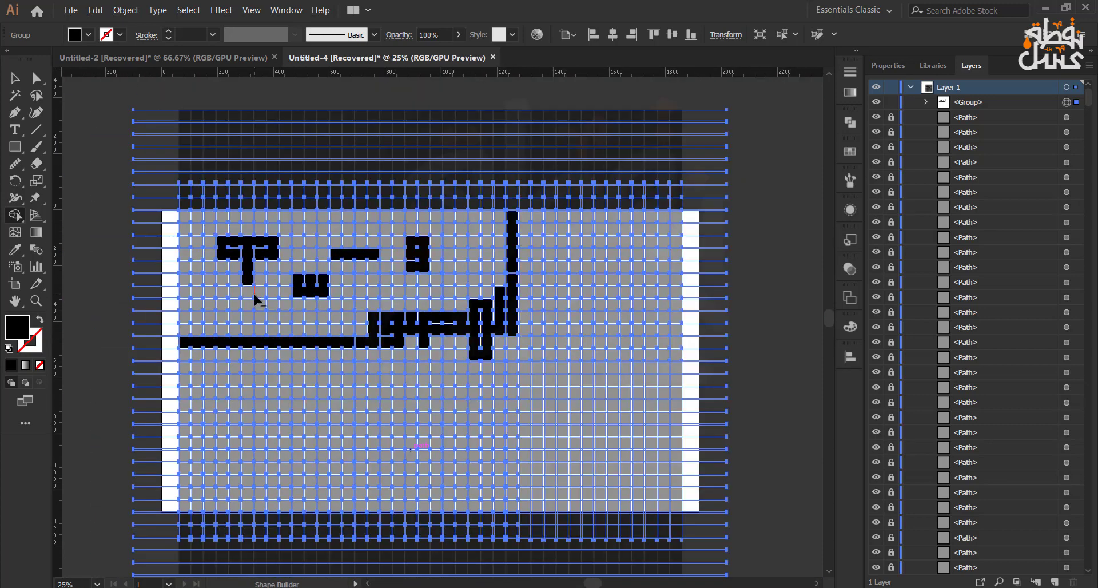
pyautogui.scroll(-1, 253, 296)
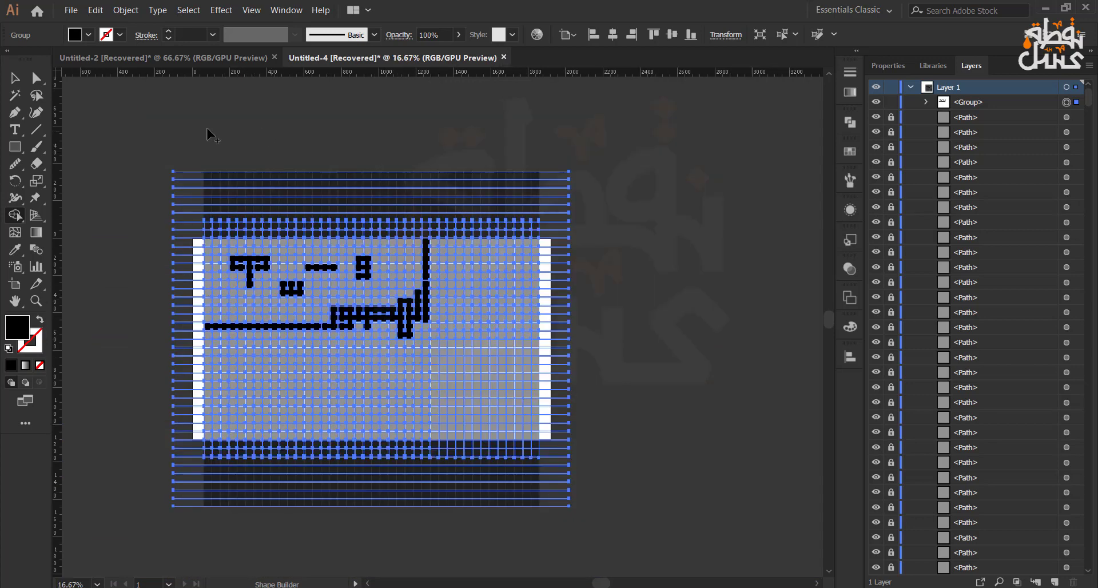
# Select all black lettering by its fill with the Magic Wand and move it off the grid to the artboard's upper right
pyautogui.click(15, 79)
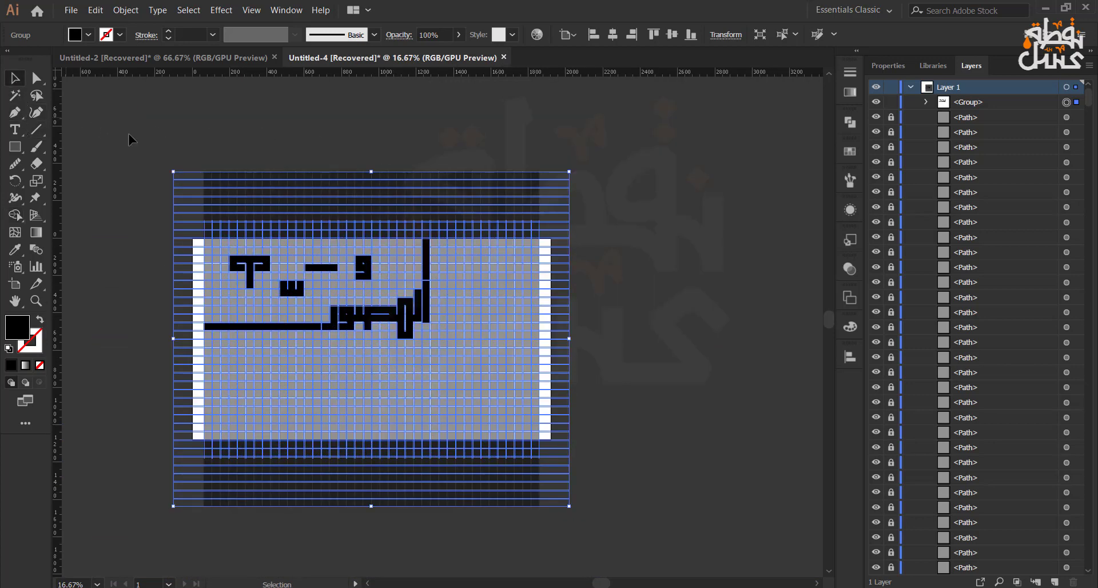
pyautogui.click(131, 148)
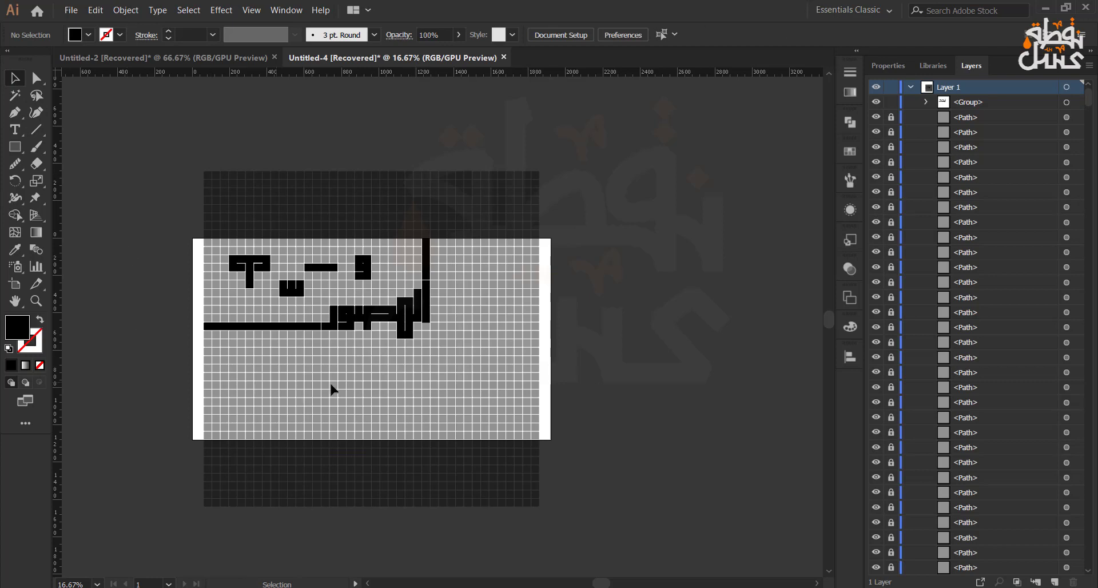
pyautogui.click(15, 96)
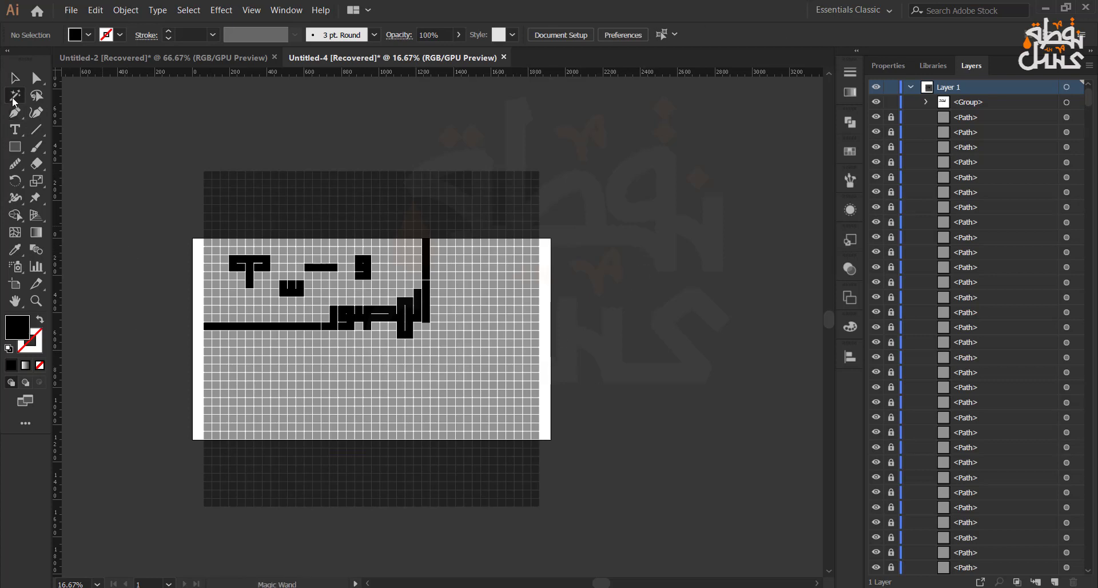
pyautogui.click(348, 313)
pyautogui.click(345, 314)
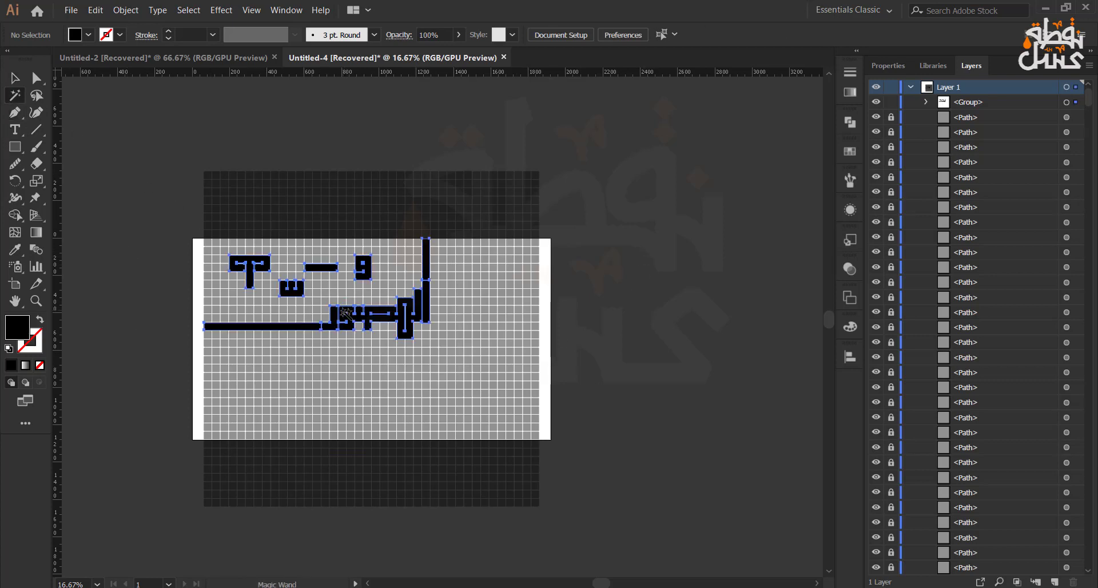
pyautogui.click(15, 80)
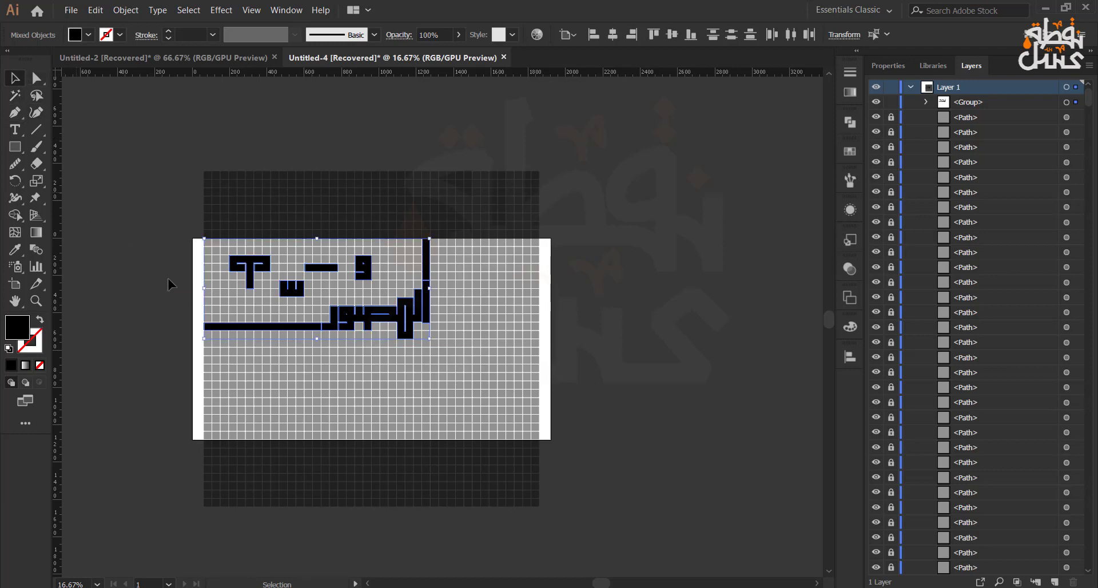
pyautogui.moveTo(324, 327); pyautogui.dragTo(689, 206)
pyautogui.click(648, 455)
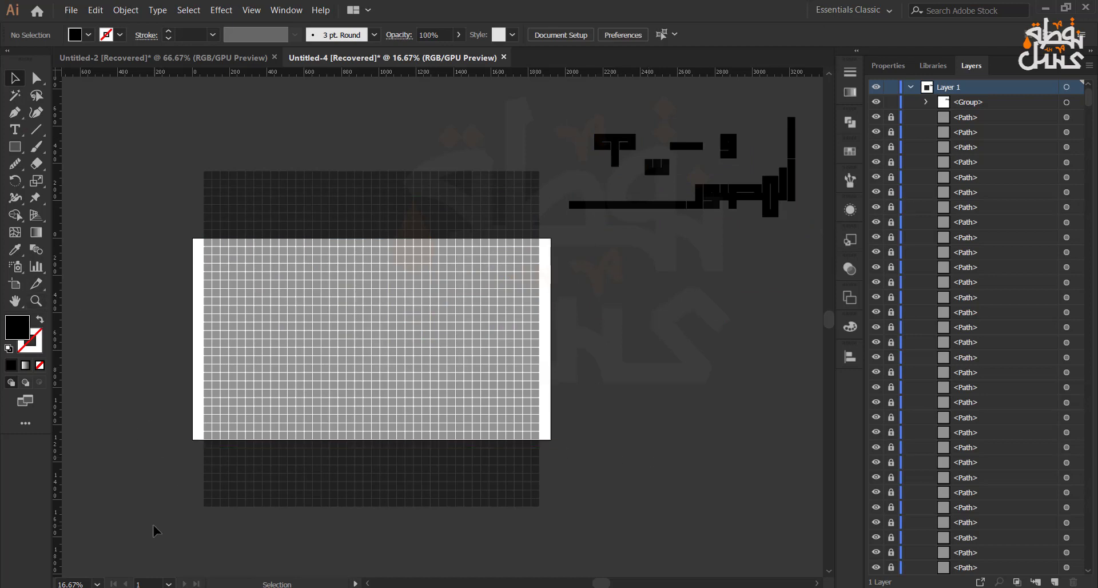
# Select everything unlocked and ungroup the guide group that contains the lettering
pyautogui.hotkey('ctrl', 'a')
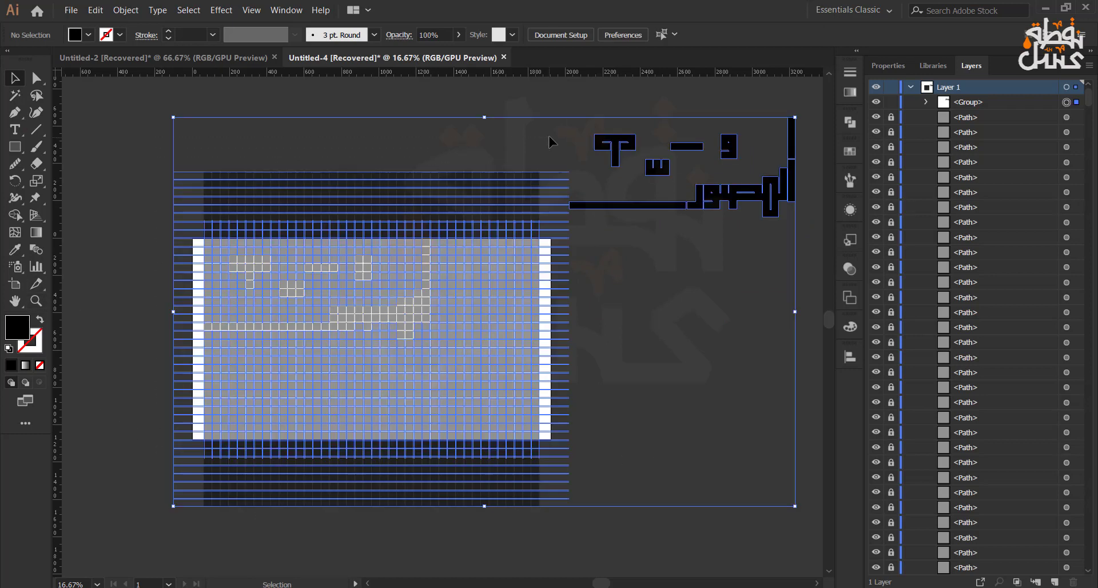
pyautogui.click(485, 165)
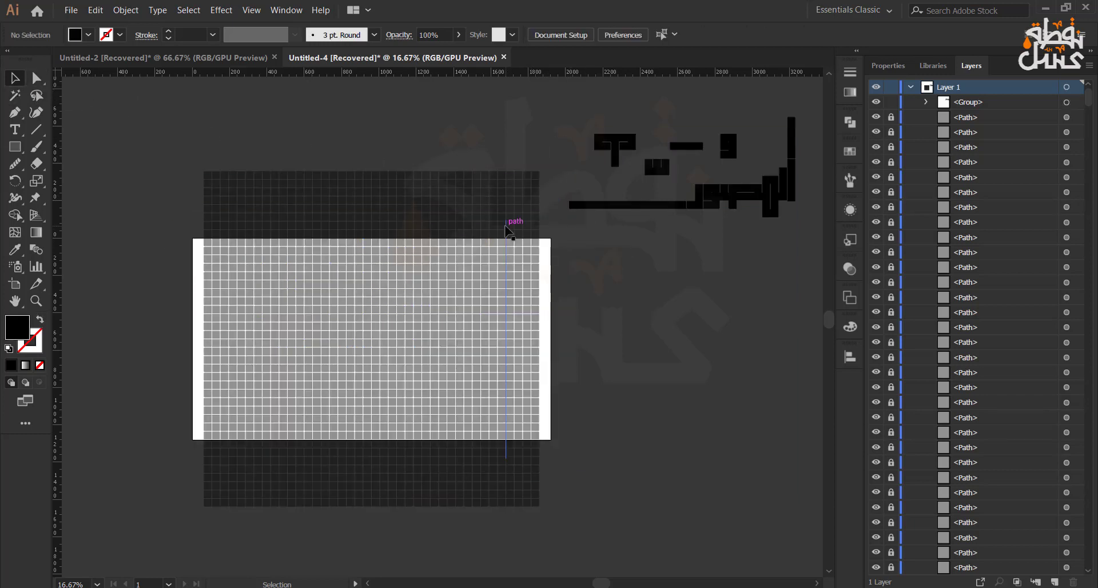
pyautogui.hotkey('ctrl', 'a')
pyautogui.rightClick(505, 228)
pyautogui.click(549, 327)
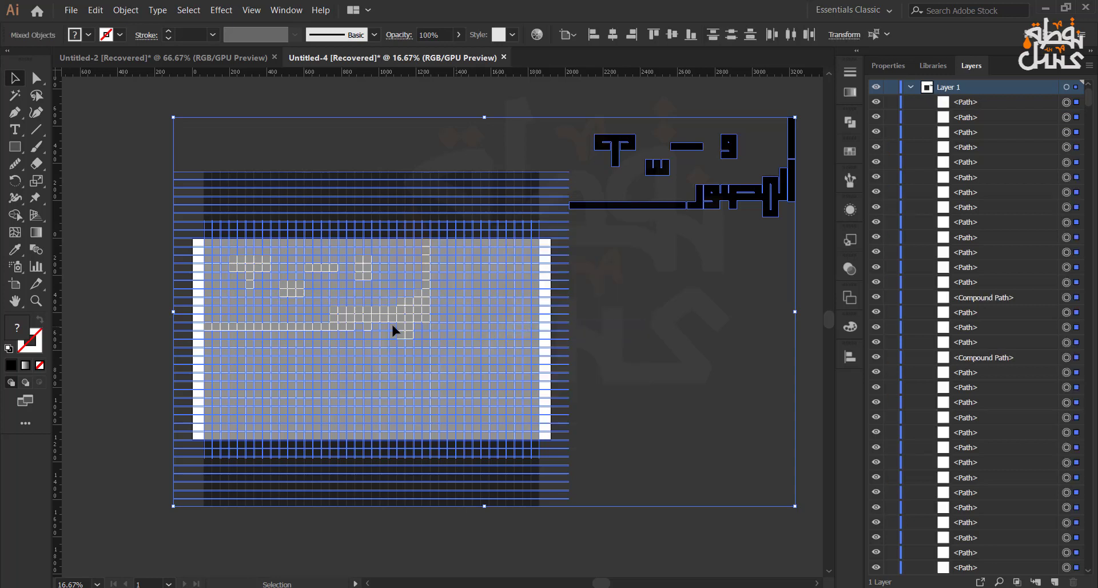
pyautogui.click(108, 307)
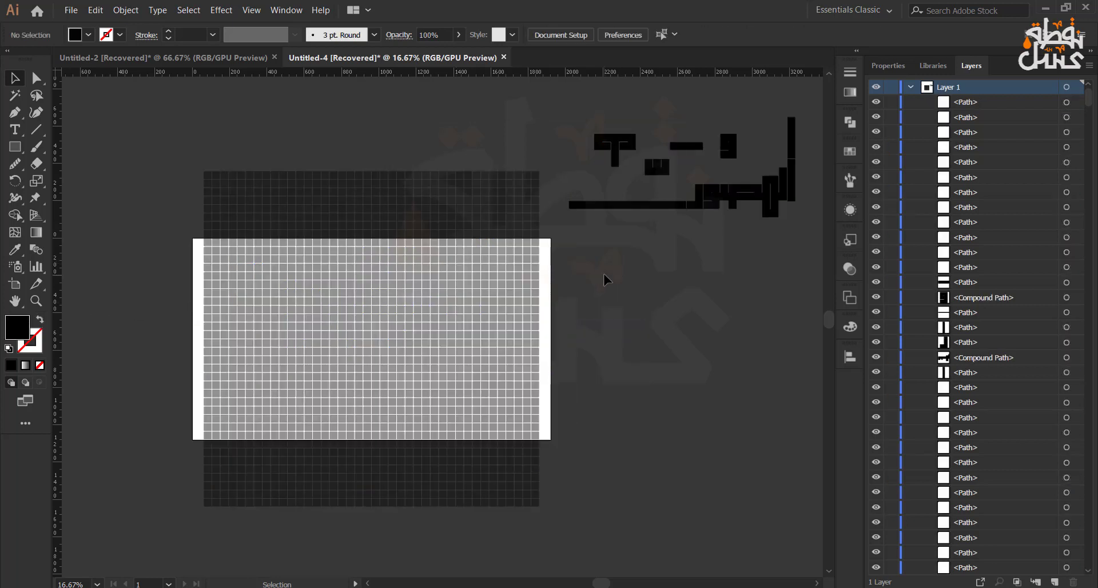
# Select all the lettering and nudge it further right, clear of the guide lines
pyautogui.moveTo(605, 279); pyautogui.dragTo(820, 117)
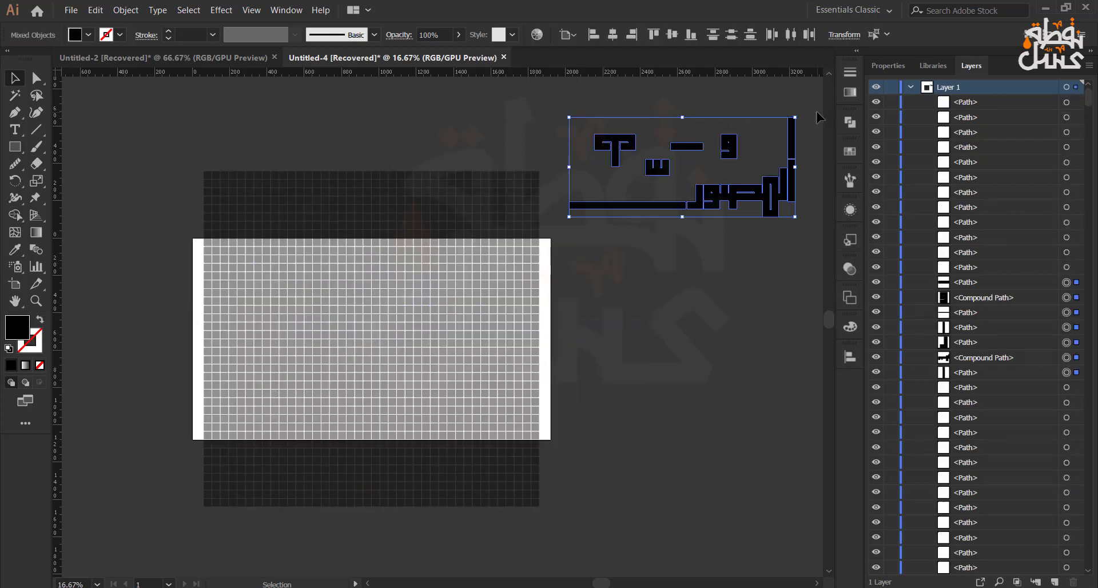
pyautogui.hotkey('shift', 'Right')
pyautogui.hotkey('shift', 'Right')
pyautogui.hotkey('shift', 'Right')
pyautogui.hotkey('shift', 'Right')
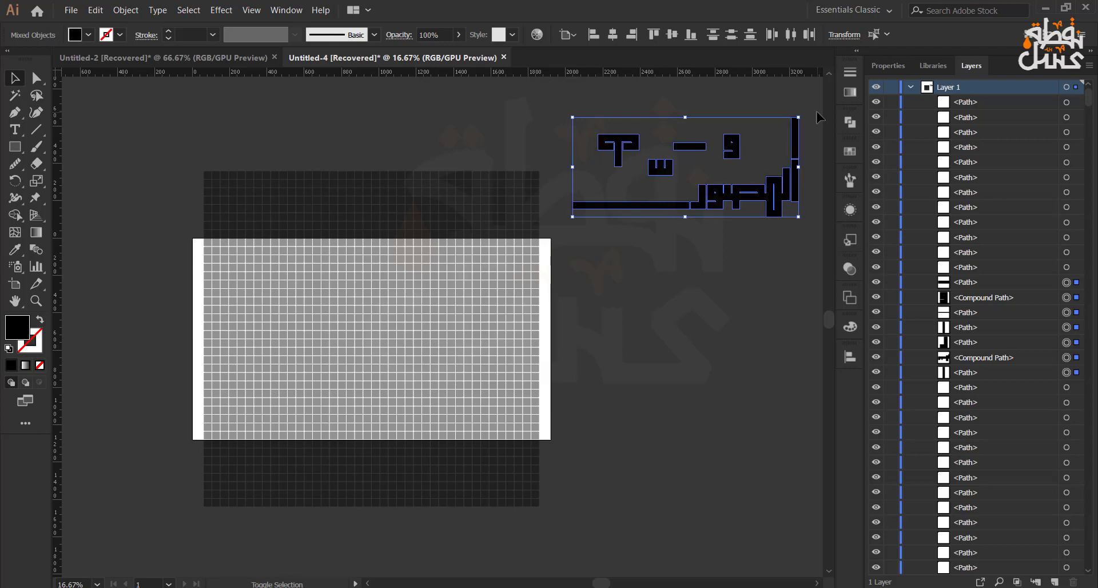
pyautogui.hotkey('shift', 'Right')
pyautogui.hotkey('shift', 'Right')
pyautogui.hotkey('shift', 'Right')
pyautogui.hotkey('shift', 'Right')
pyautogui.hotkey('shift', 'Right')
pyautogui.hotkey('shift', 'Right')
pyautogui.hotkey('shift', 'Right')
pyautogui.hotkey('shift', 'Right')
pyautogui.hotkey('shift', 'Right')
pyautogui.hotkey('shift', 'Right')
pyautogui.hotkey('shift', 'Right')
pyautogui.hotkey('shift', 'Right')
pyautogui.hotkey('shift', 'Right')
pyautogui.hotkey('shift', 'Right')
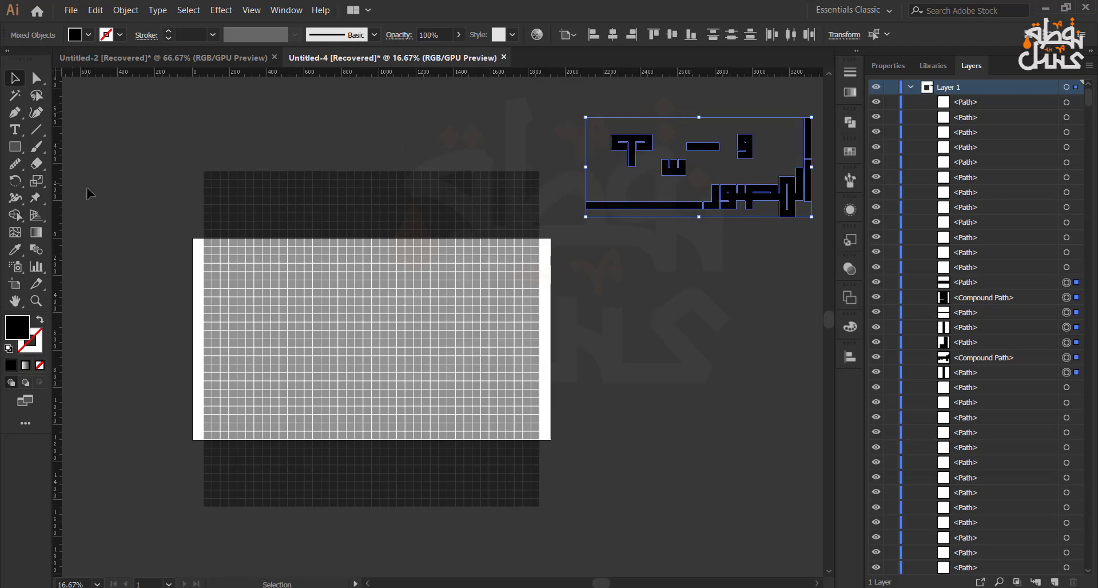
# Select the ungrouped guide lines over the grid and delete them
pyautogui.click(89, 193)
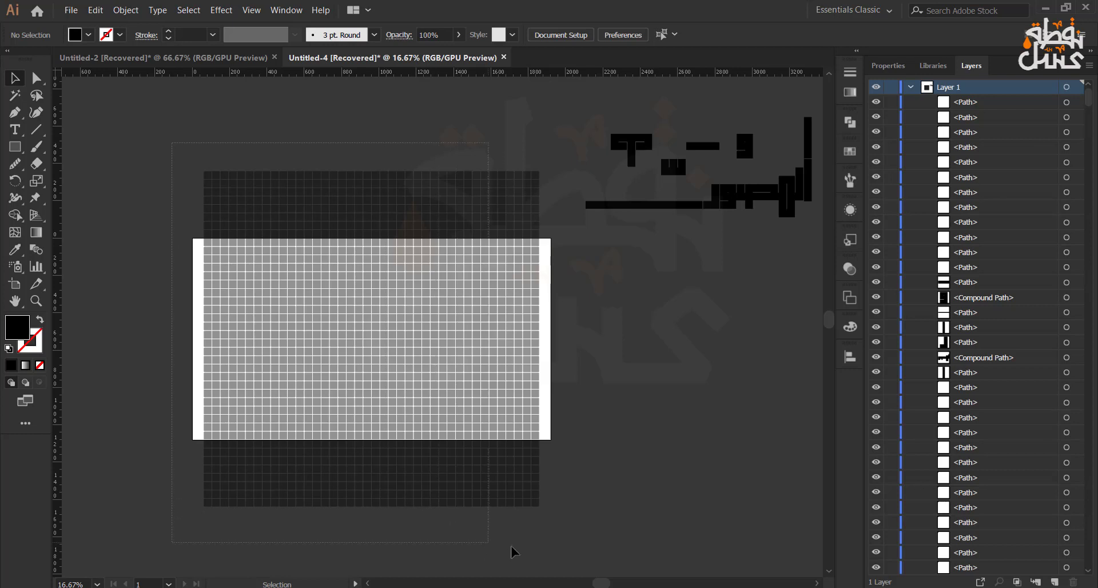
pyautogui.moveTo(564, 548); pyautogui.dragTo(565, 551)
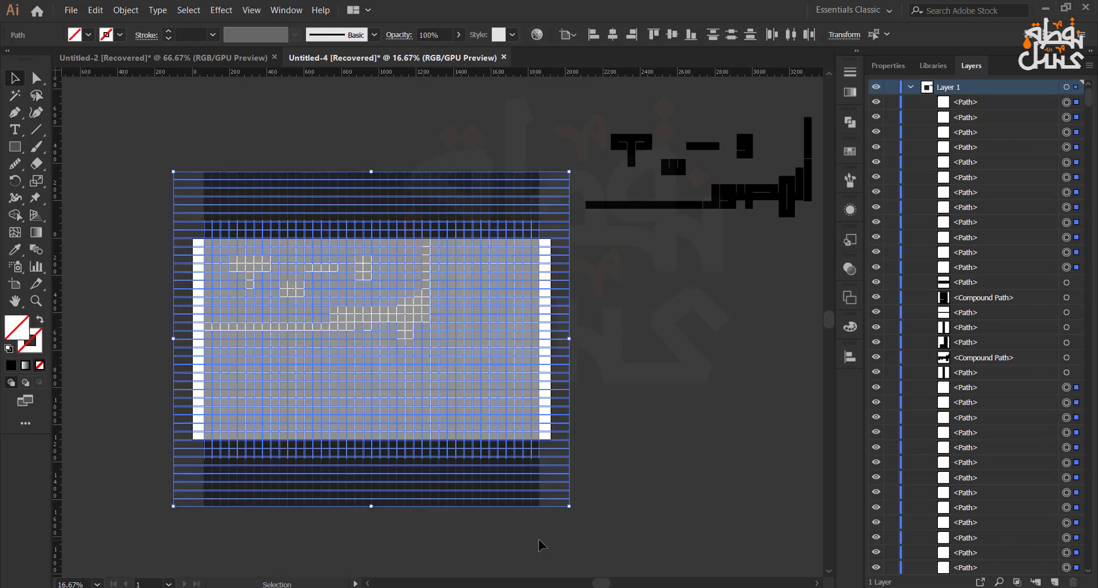
pyautogui.hotkey('ctrl', '2')
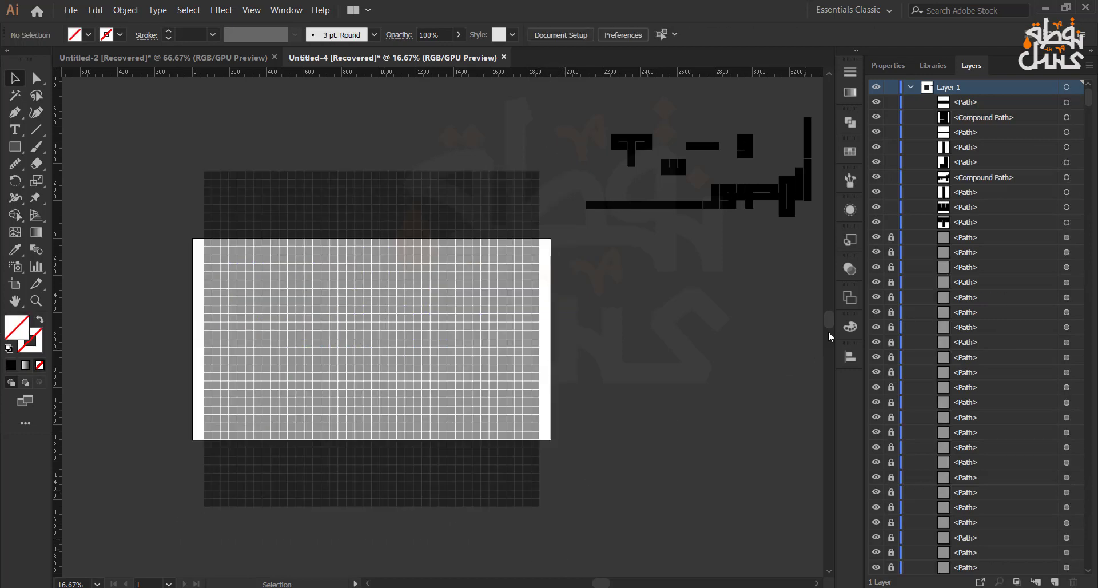
# Unlock all the grid squares and delete them
pyautogui.click(121, 11)
pyautogui.click(160, 99)
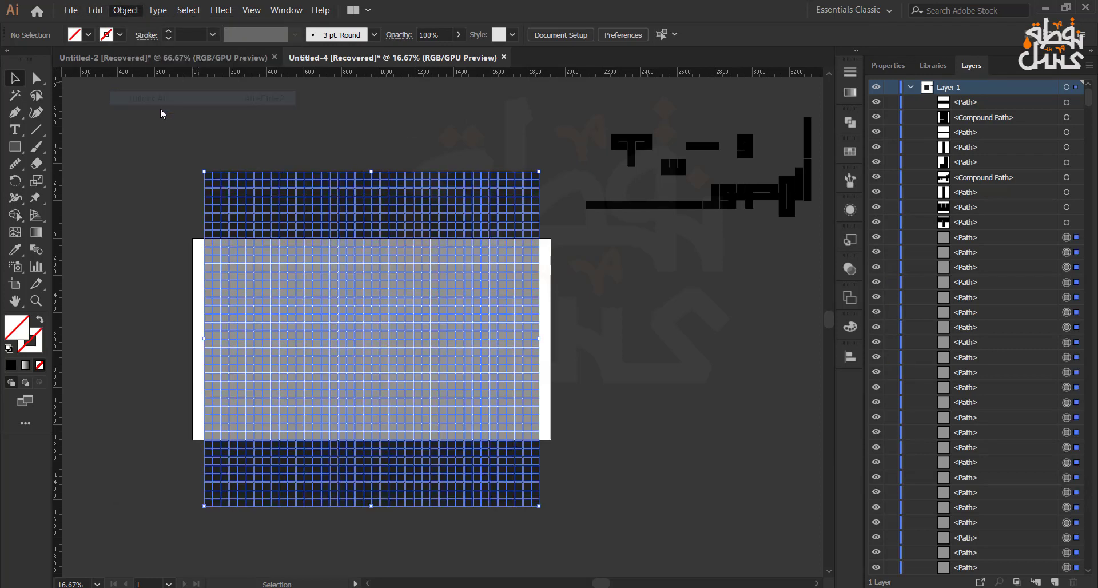
pyautogui.press('Delete')
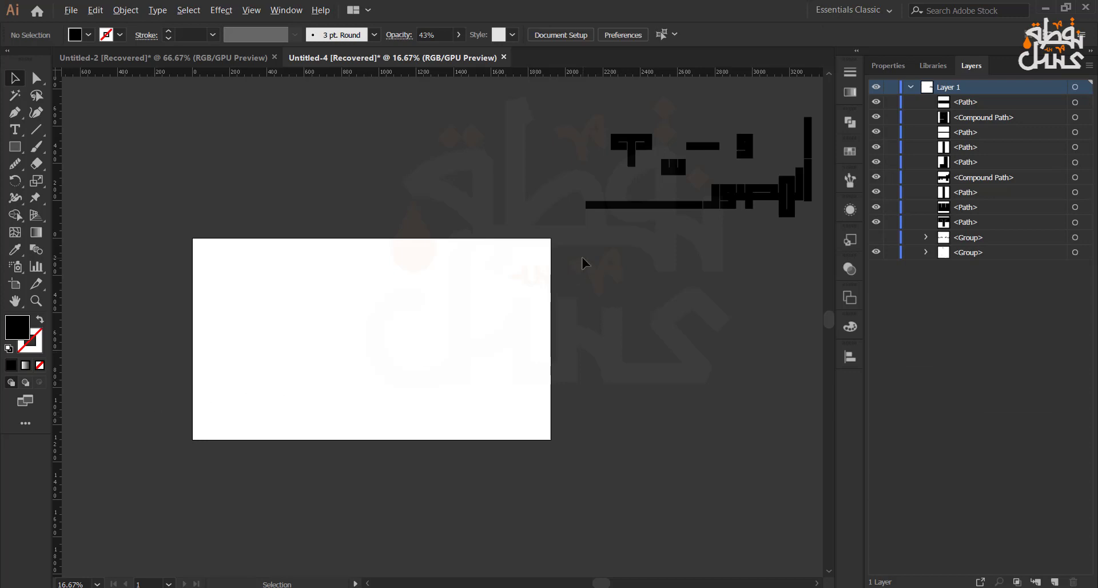
# Select the complete lettering with its marks and move it onto the white artboard
pyautogui.scroll(-1, 583, 263)
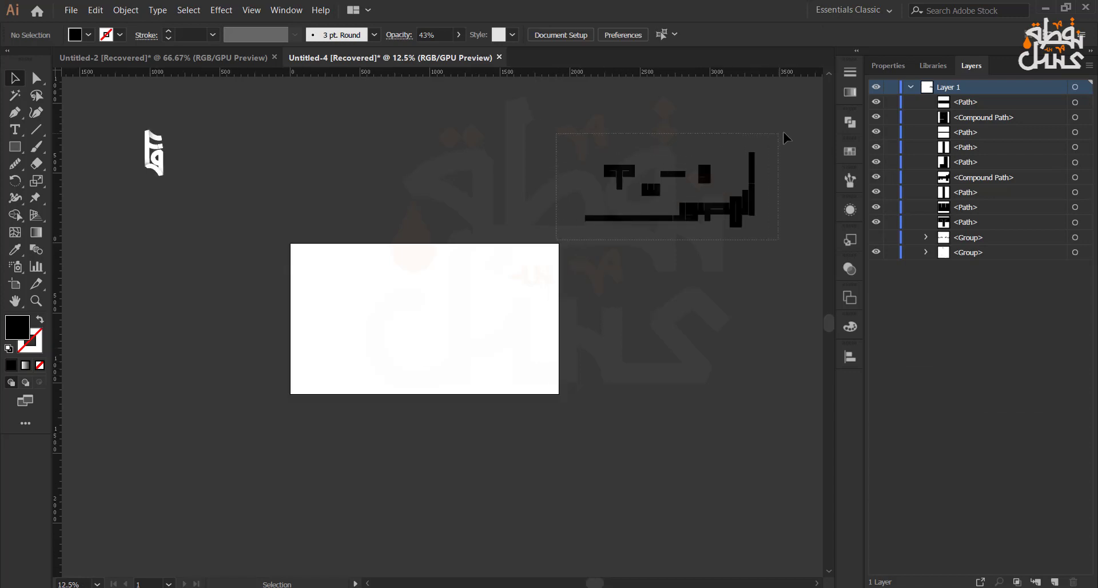
pyautogui.moveTo(783, 133); pyautogui.dragTo(798, 132)
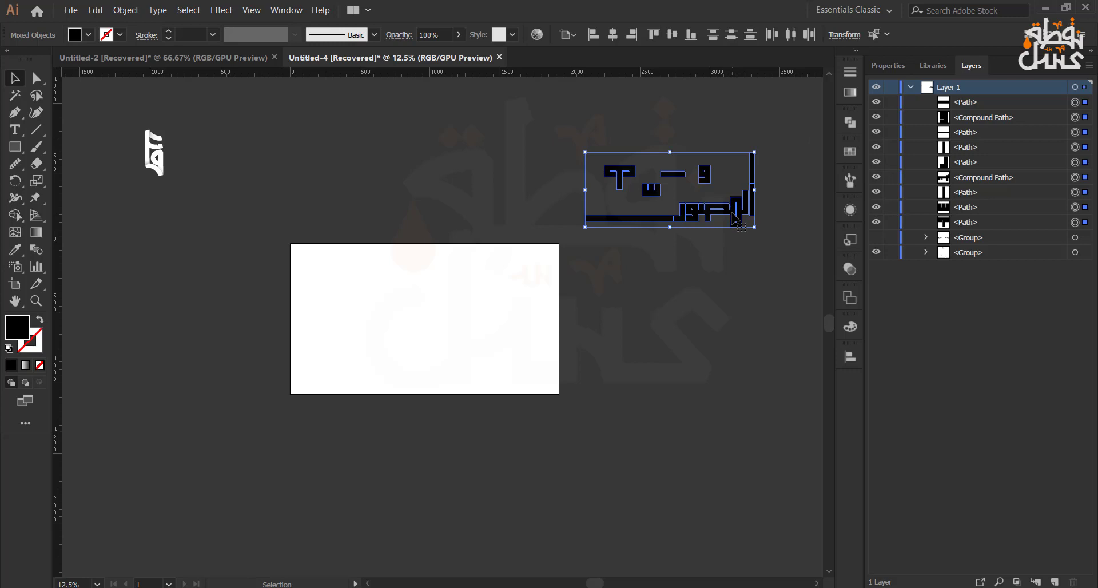
pyautogui.moveTo(733, 214); pyautogui.dragTo(478, 328)
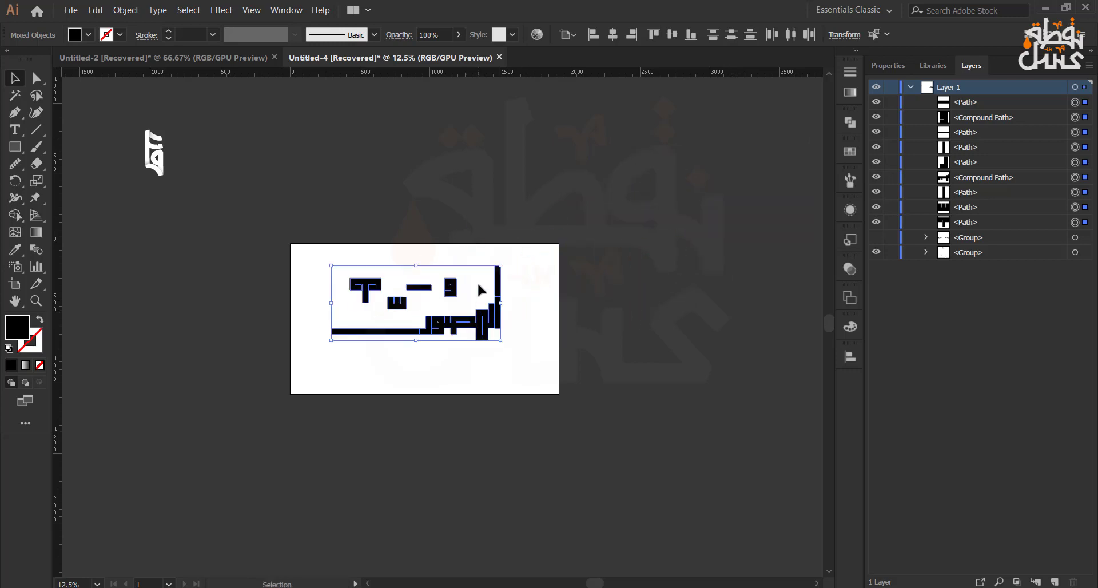
pyautogui.scroll(3, 456, 267)
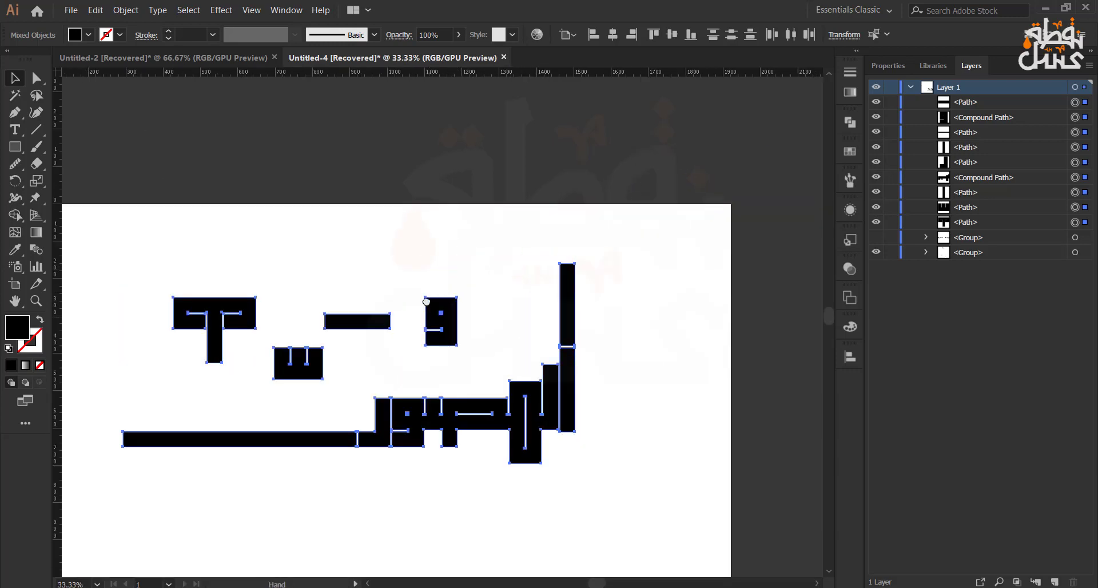
# Enlarge the lettering proportionally from its center and shift it slightly left on the artboard
pyautogui.moveTo(427, 302); pyautogui.dragTo(423, 229)
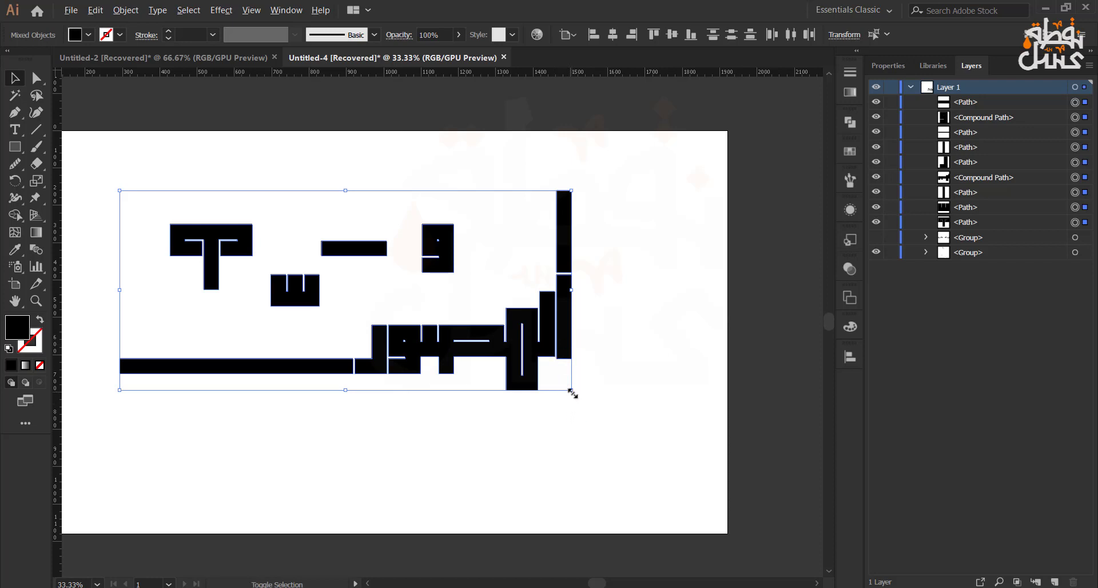
pyautogui.moveTo(572, 393); pyautogui.dragTo(597, 423)
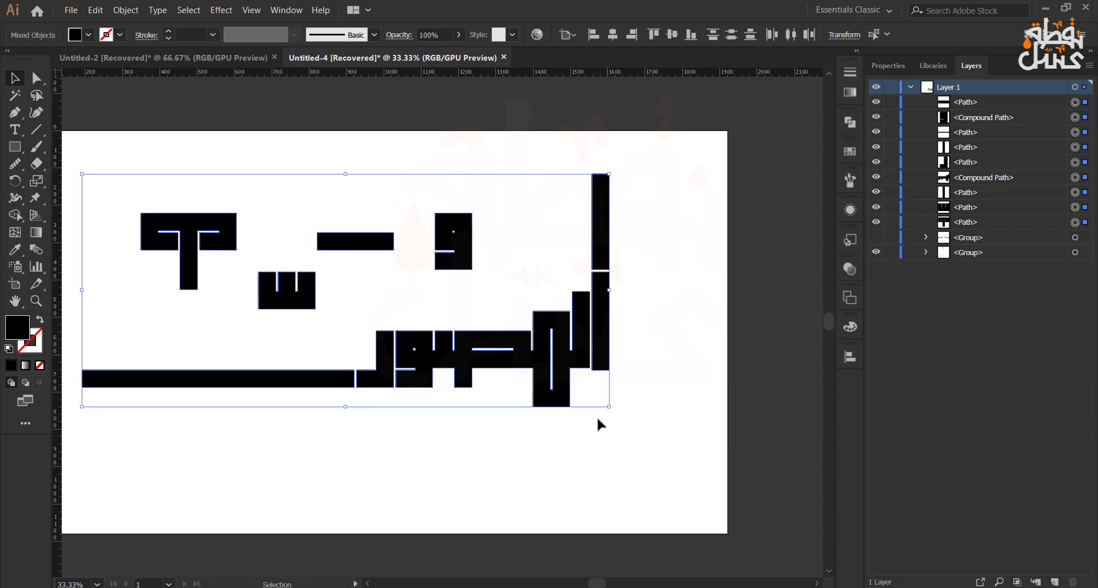
pyautogui.moveTo(532, 369); pyautogui.dragTo(515, 371)
pyautogui.click(445, 407)
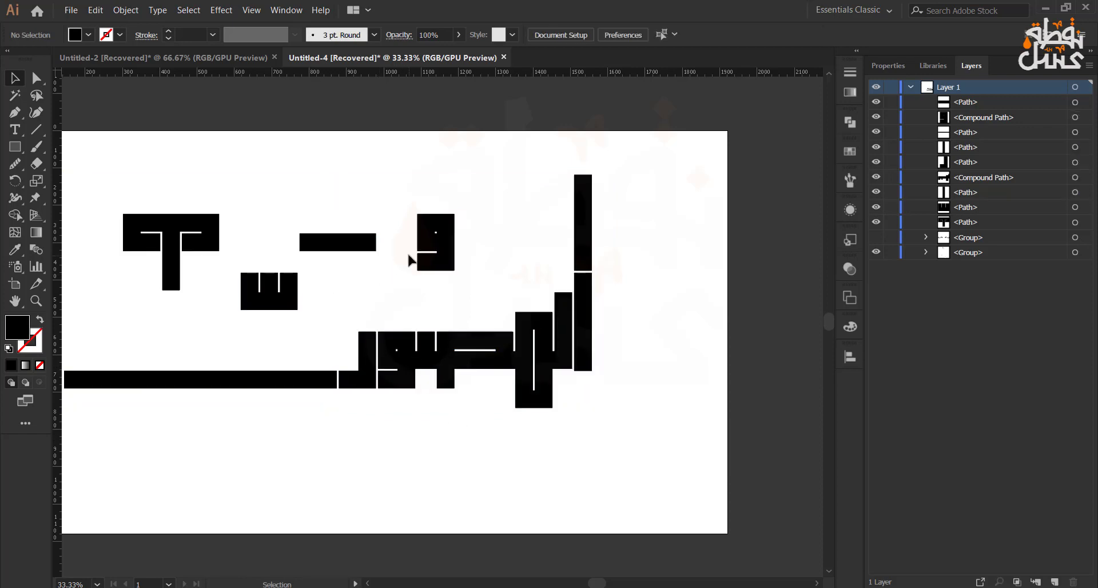
# Shrink the 9-shaped mark and place it above the lettering's tall looped letter, and place a small, tilted copy of the bar to its left
pyautogui.moveTo(407, 276); pyautogui.dragTo(486, 186)
pyautogui.moveTo(455, 274); pyautogui.dragTo(516, 299)
pyautogui.click(324, 269)
pyautogui.moveTo(293, 264); pyautogui.dragTo(456, 310)
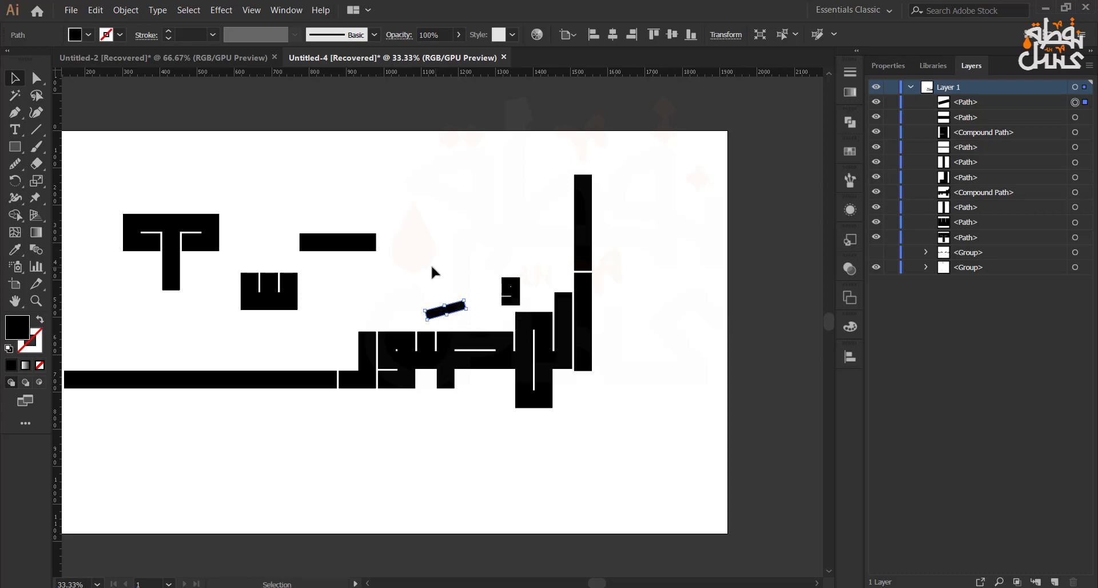
pyautogui.click(424, 265)
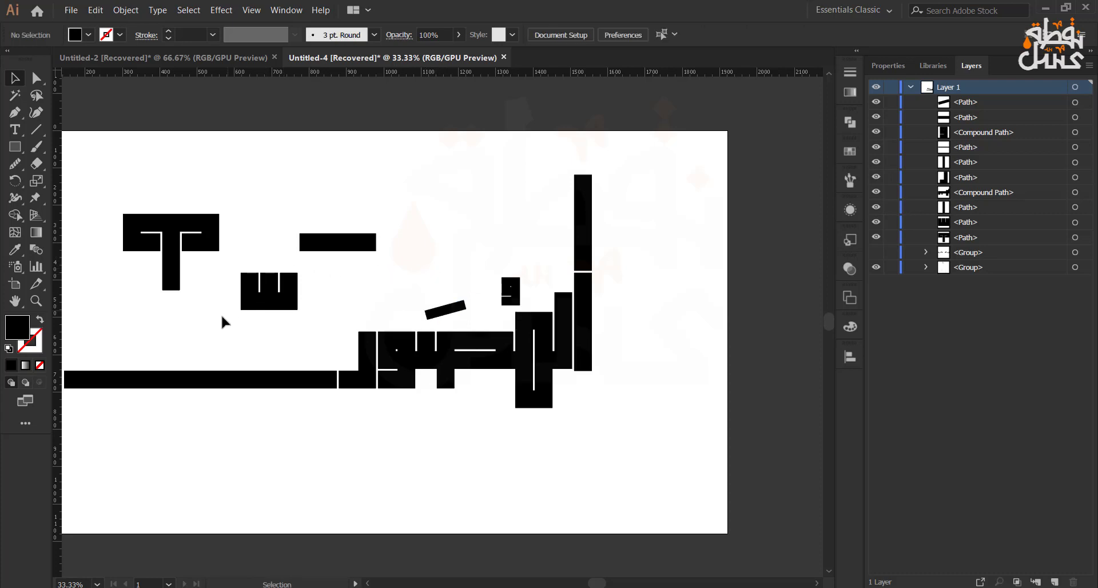
# Shrink the three-toothed mark to about half size and place it above the lettering, left of the tilted bar
pyautogui.moveTo(222, 316); pyautogui.dragTo(330, 270)
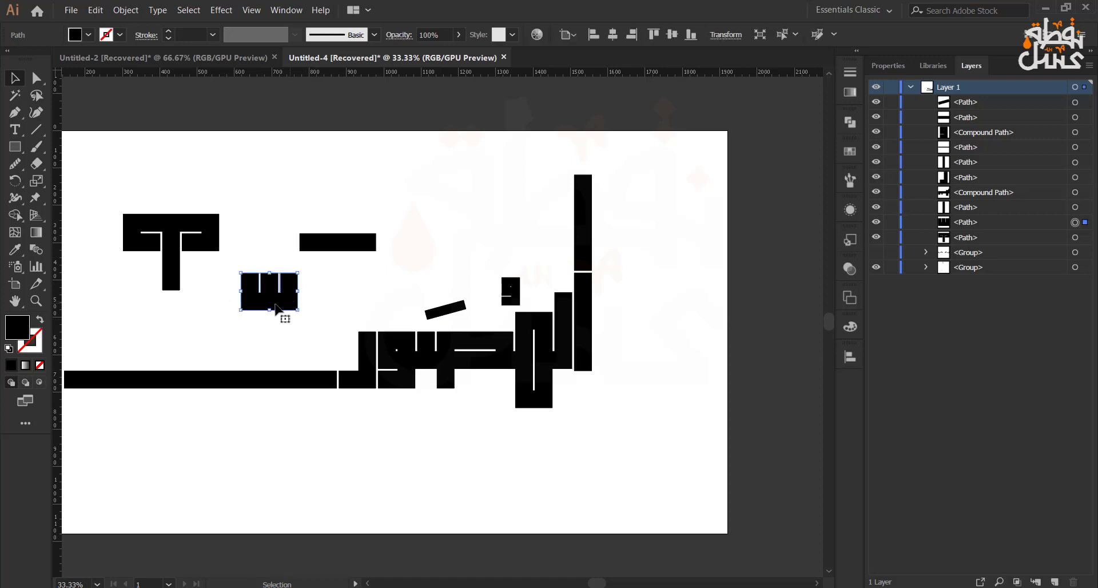
pyautogui.click(345, 250)
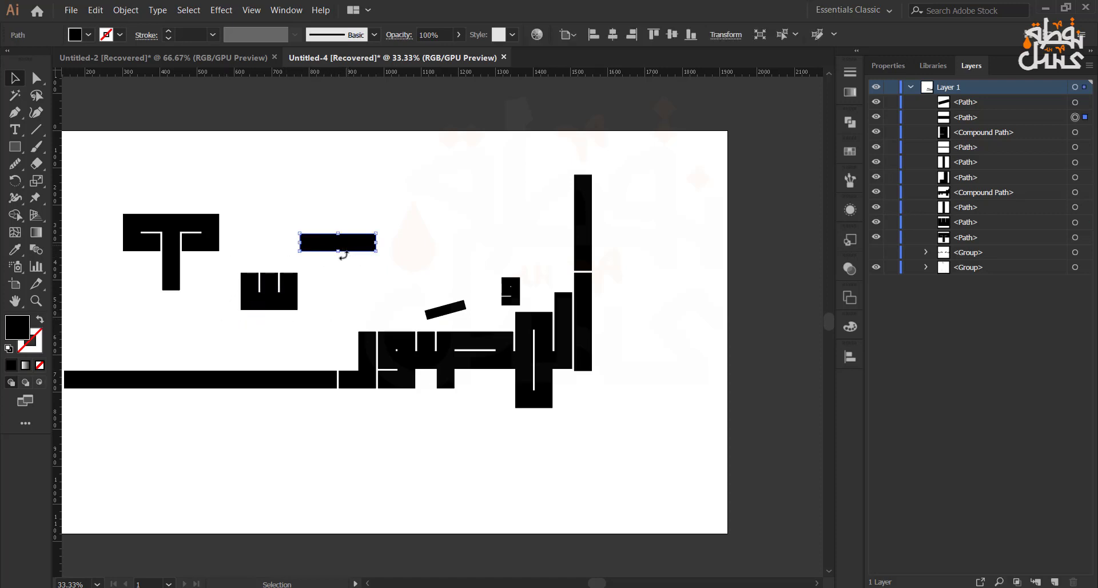
pyautogui.click(294, 309)
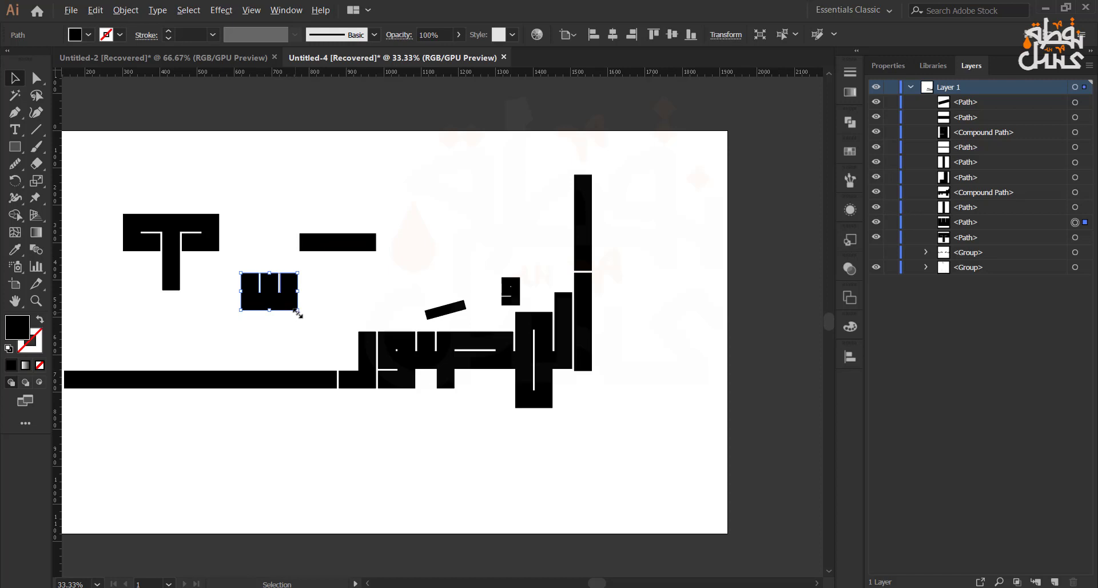
pyautogui.moveTo(297, 313); pyautogui.dragTo(387, 319)
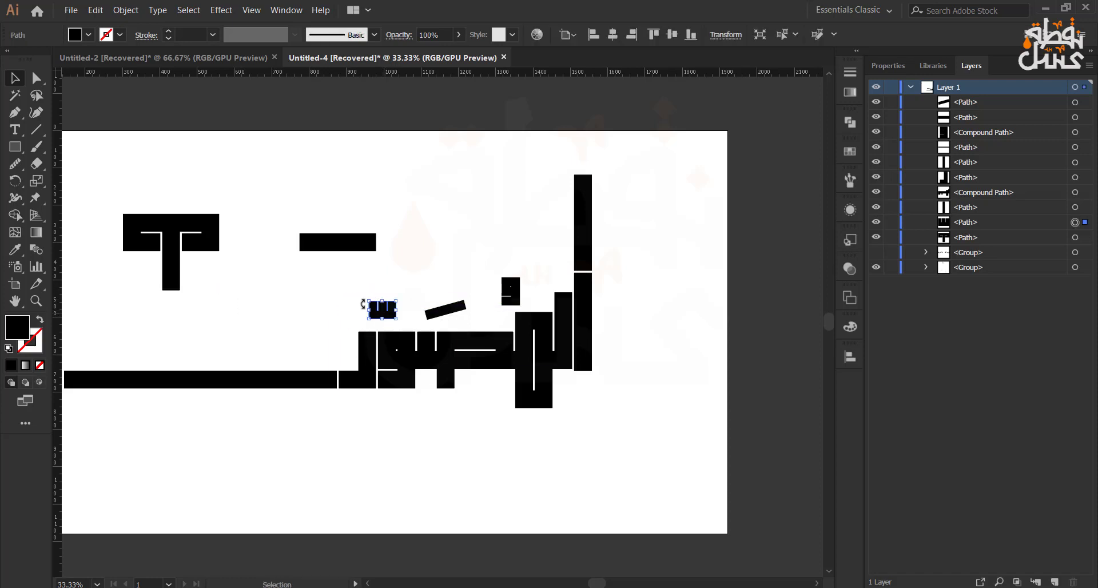
# Shrink the horizontal bar to the width of the three-toothed mark and place it directly beneath that mark
pyautogui.click(321, 293)
pyautogui.moveTo(289, 269); pyautogui.dragTo(415, 211)
pyautogui.moveTo(376, 251); pyautogui.dragTo(437, 328)
pyautogui.scroll(3, 380, 330)
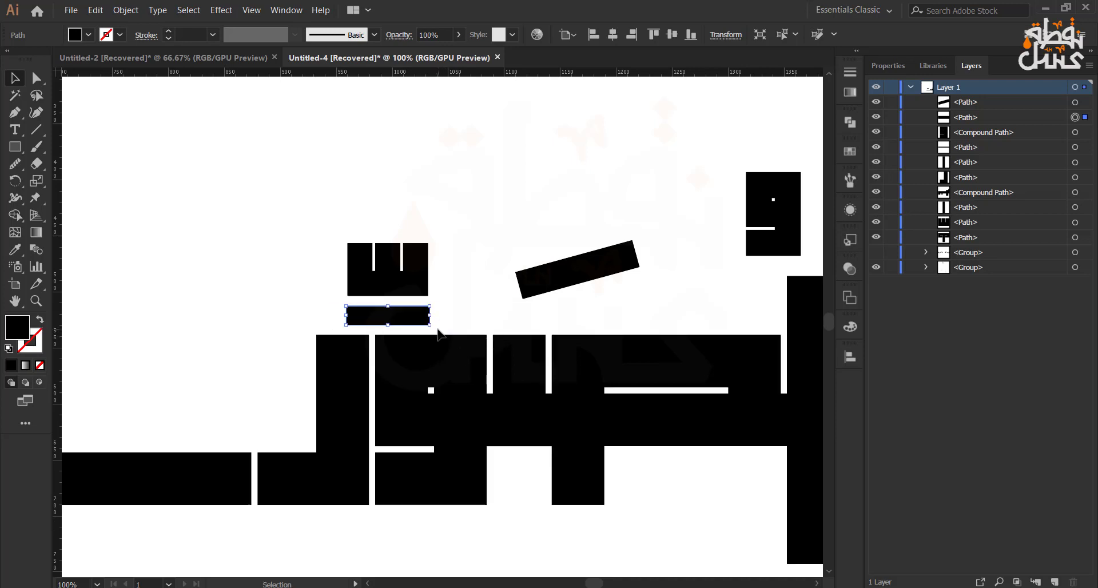
pyautogui.press('Up')
pyautogui.press('Up')
pyautogui.press('Up')
pyautogui.press('Right')
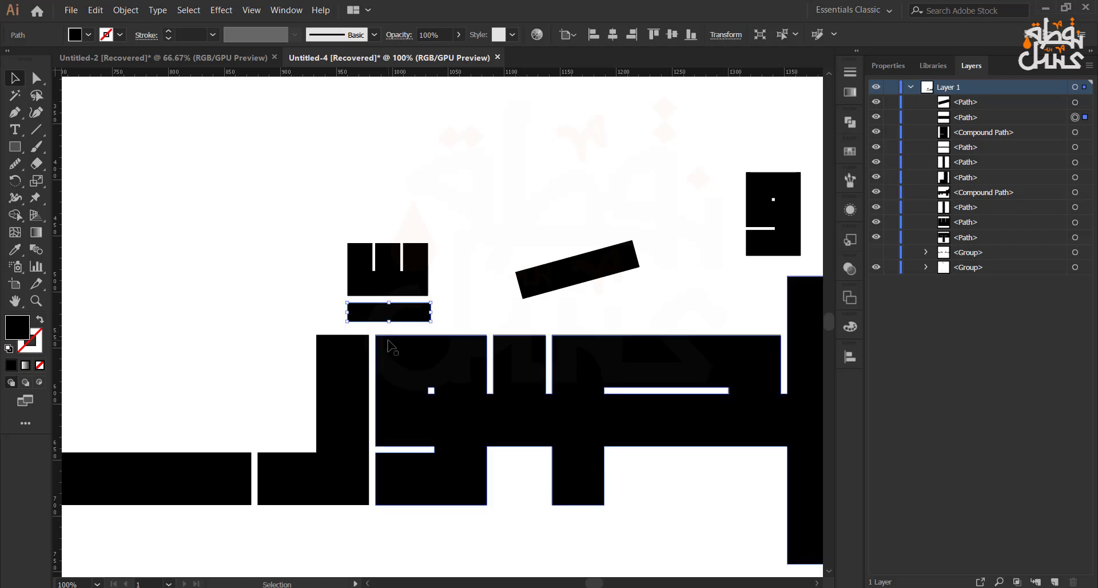
pyautogui.click(266, 308)
# Stretch the upper segment of the tall upright letter up to the top edge of the artboard
pyautogui.hotkey('ctrl', '-')
pyautogui.hotkey('ctrl', '-')
pyautogui.hotkey('ctrl', '-')
pyautogui.hotkey('ctrl', '-')
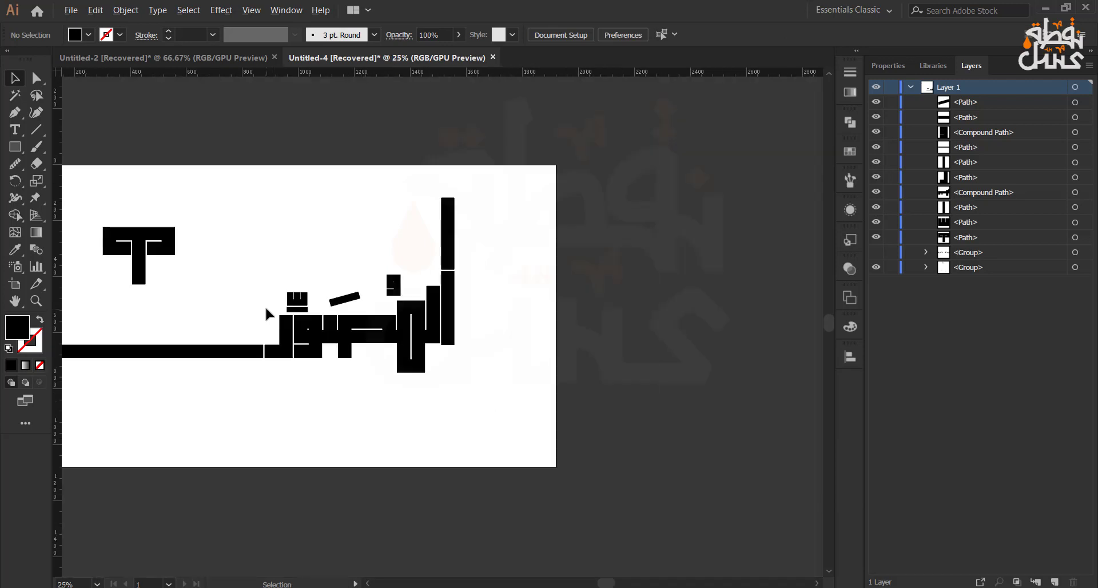
pyautogui.moveTo(231, 286); pyautogui.dragTo(310, 332)
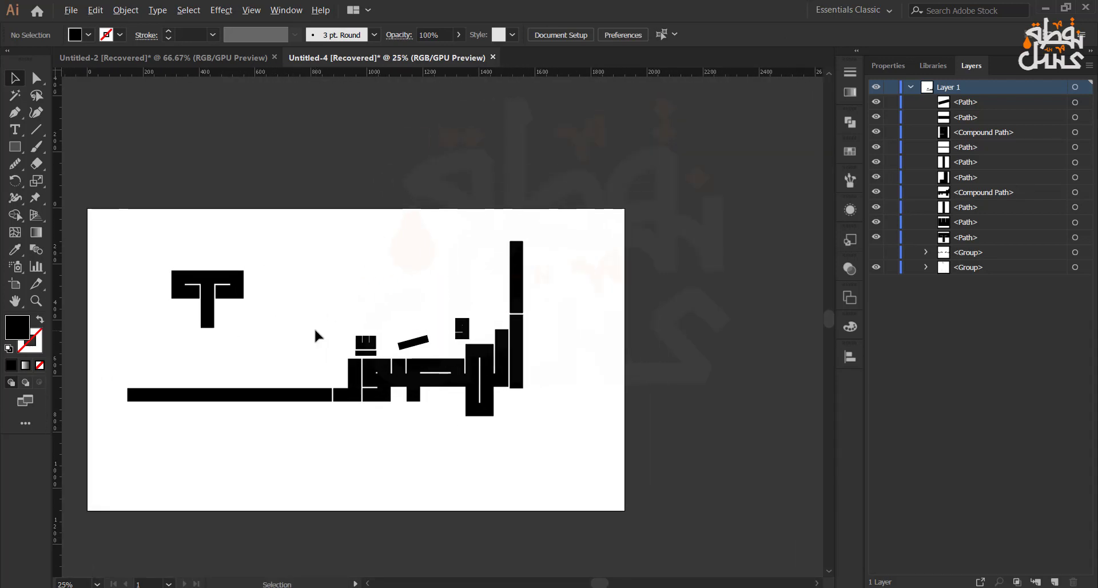
pyautogui.scroll(1, 309, 332)
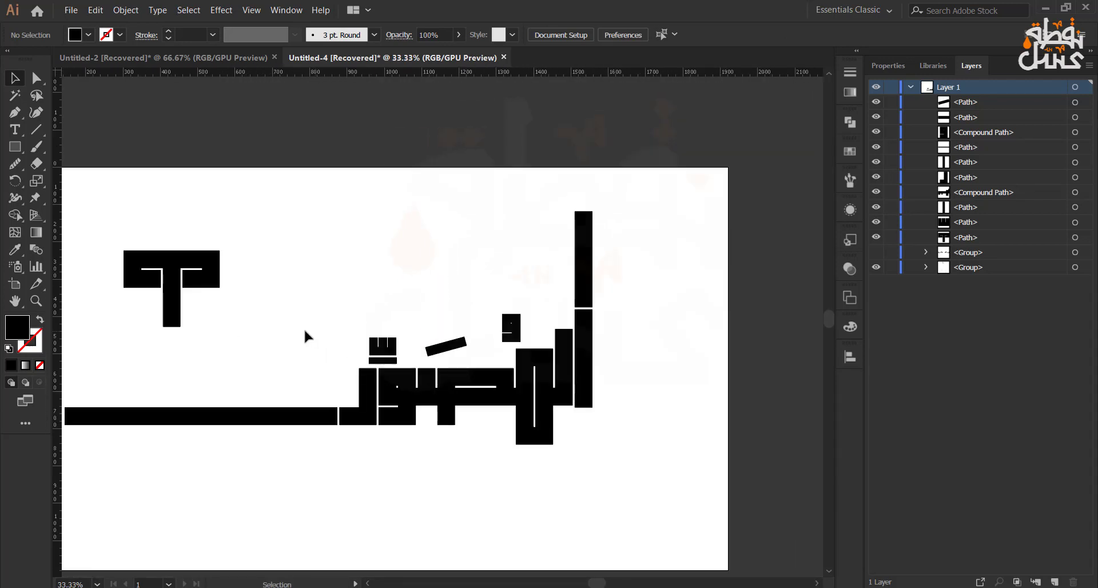
pyautogui.click(582, 234)
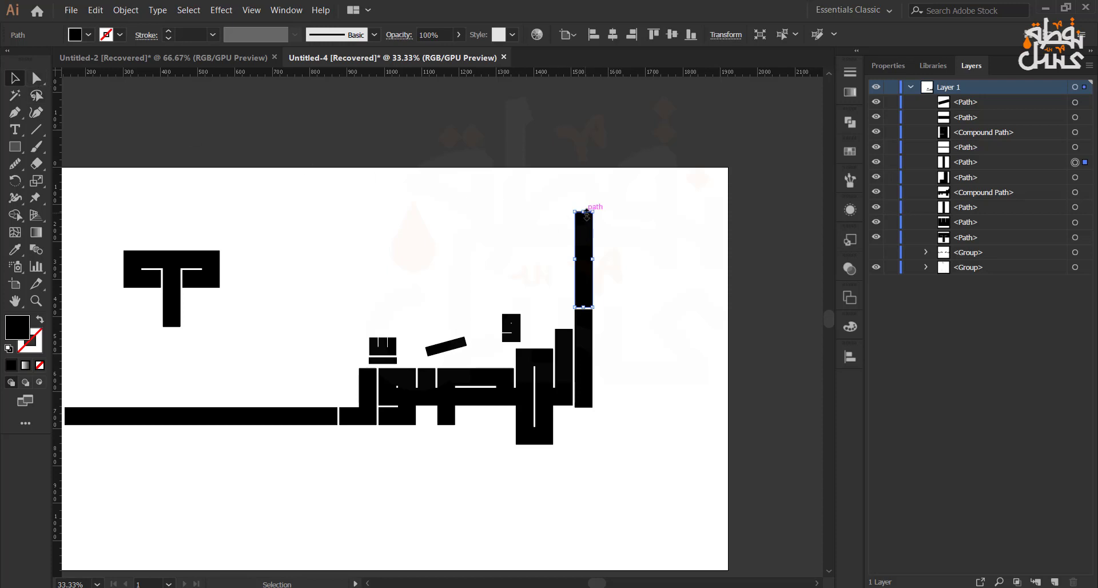
pyautogui.moveTo(585, 213); pyautogui.dragTo(583, 167)
pyautogui.click(423, 257)
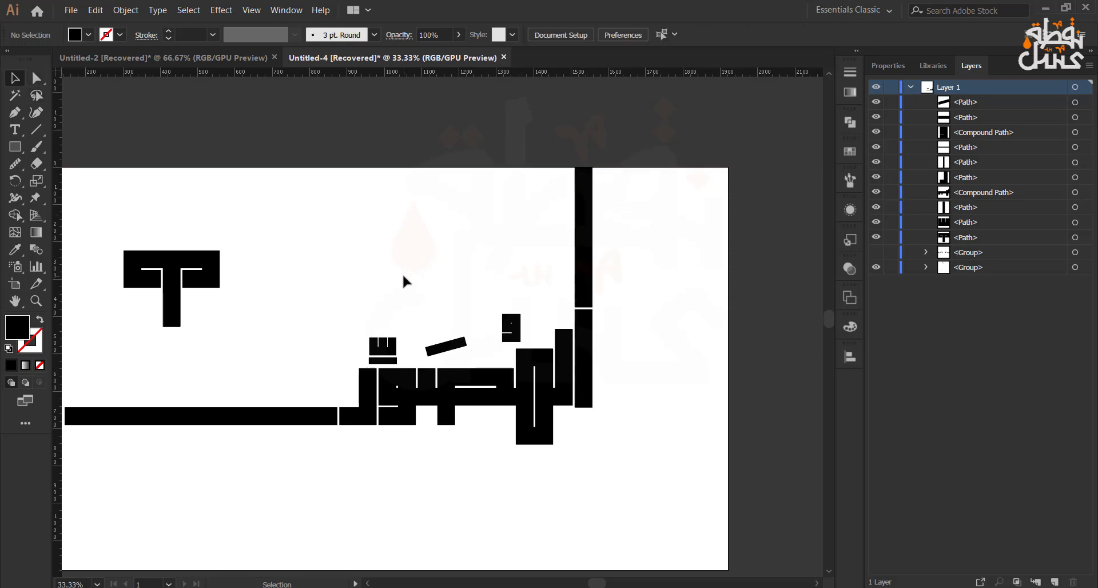
# Extend the long horizontal stroke of the last letter to the left edge of the artboard
pyautogui.scroll(-1, 402, 273)
pyautogui.hscroll(-2, 392, 274)
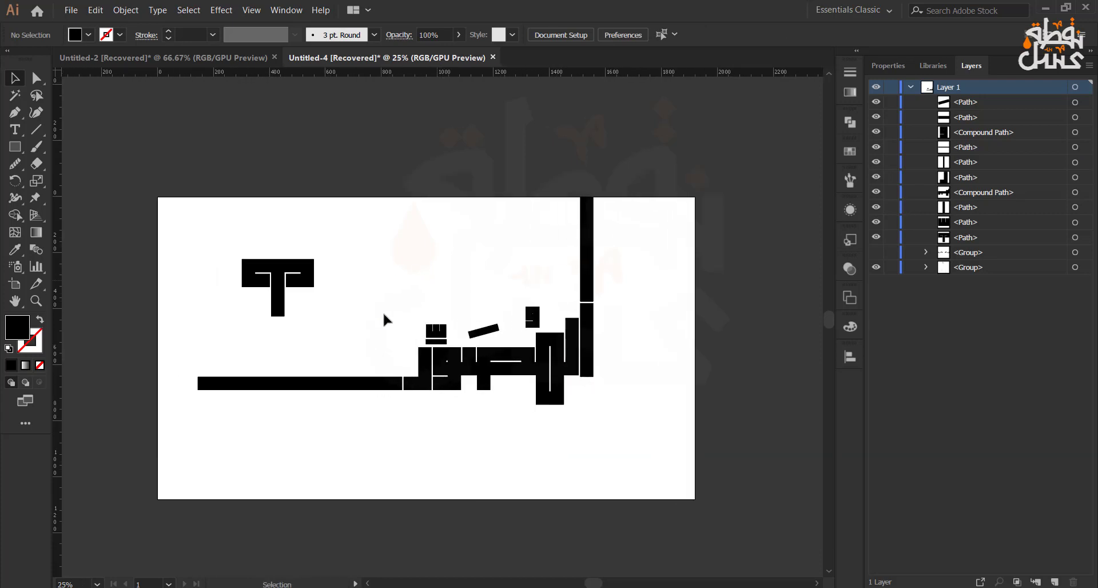
pyautogui.click(206, 385)
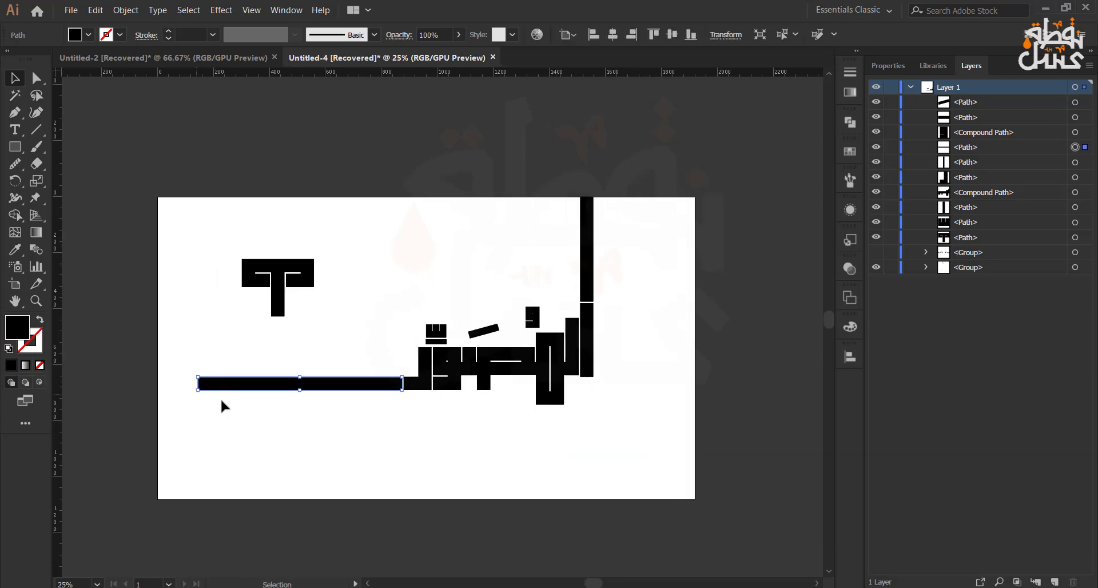
pyautogui.scroll(1, 242, 406)
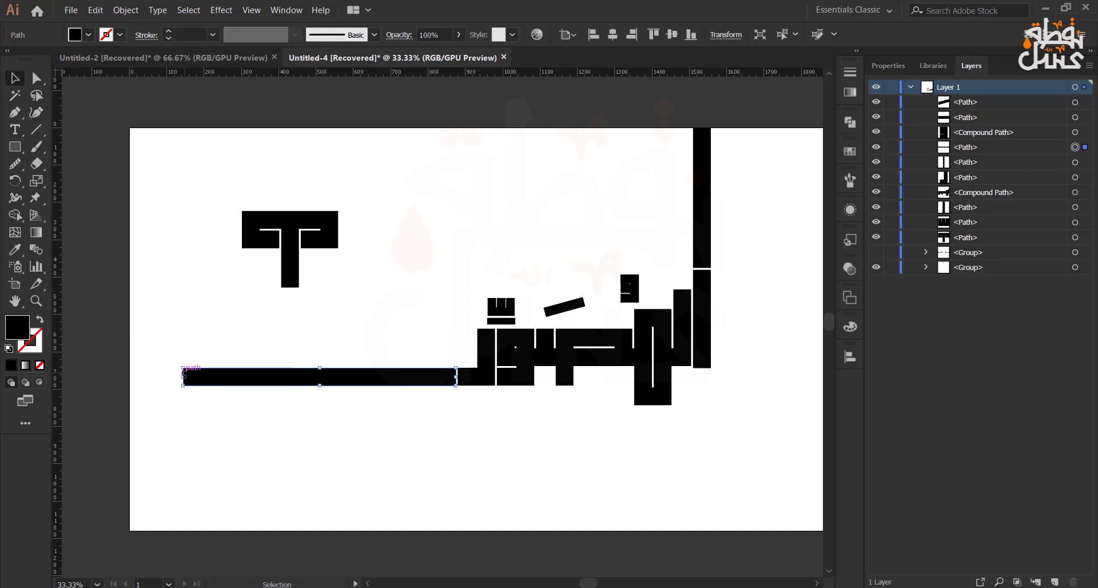
pyautogui.moveTo(183, 377); pyautogui.dragTo(129, 377)
pyautogui.click(436, 300)
# Shorten the lower segment of the tall upright so its base aligns with the neighboring letter's baseline
pyautogui.moveTo(660, 446); pyautogui.dragTo(539, 451)
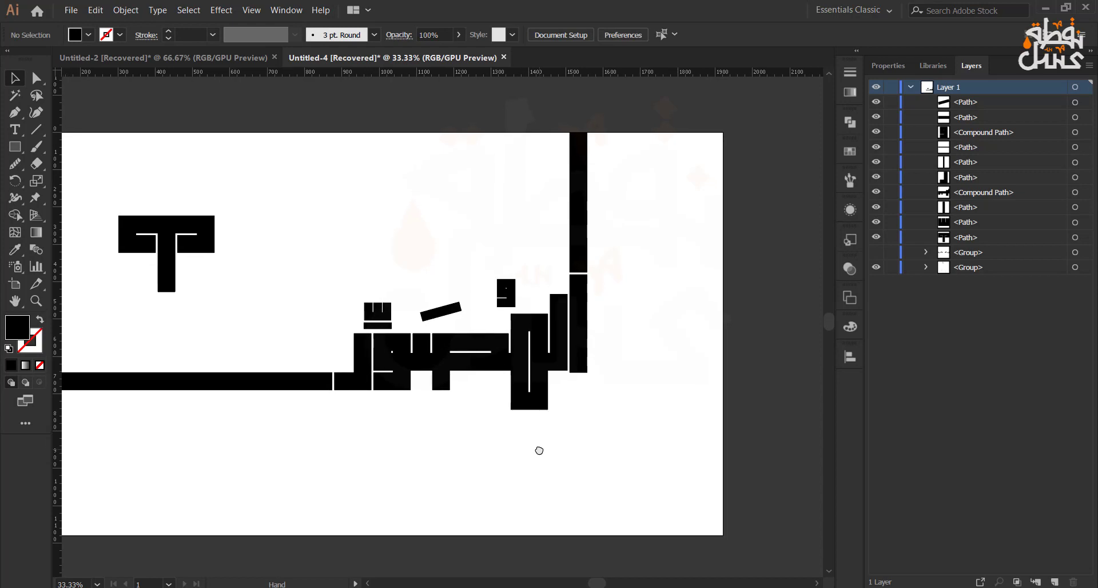
pyautogui.scroll(3, 574, 393)
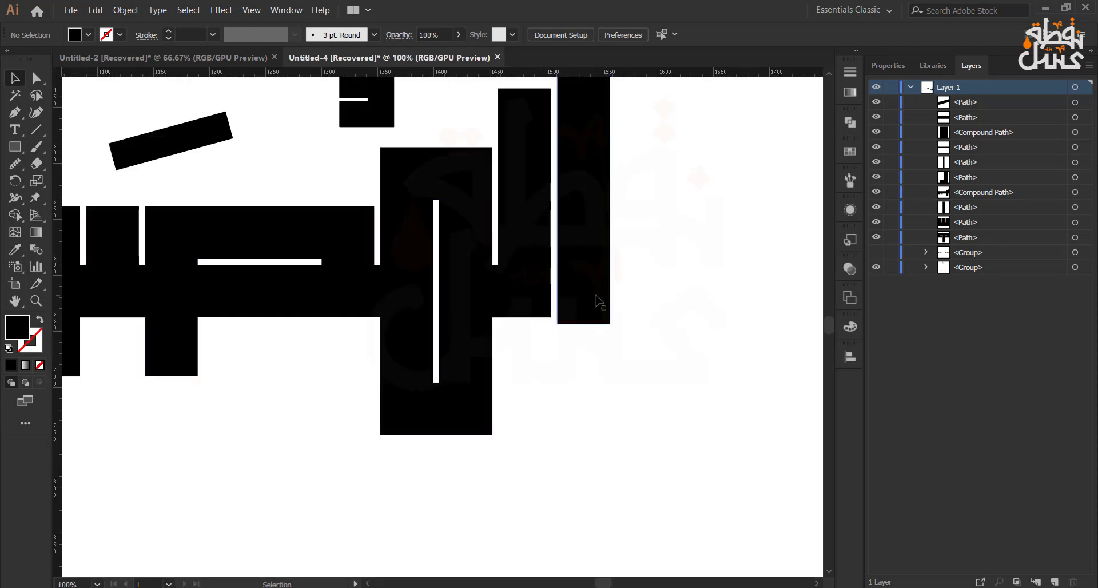
pyautogui.click(596, 314)
pyautogui.moveTo(584, 325); pyautogui.dragTo(582, 318)
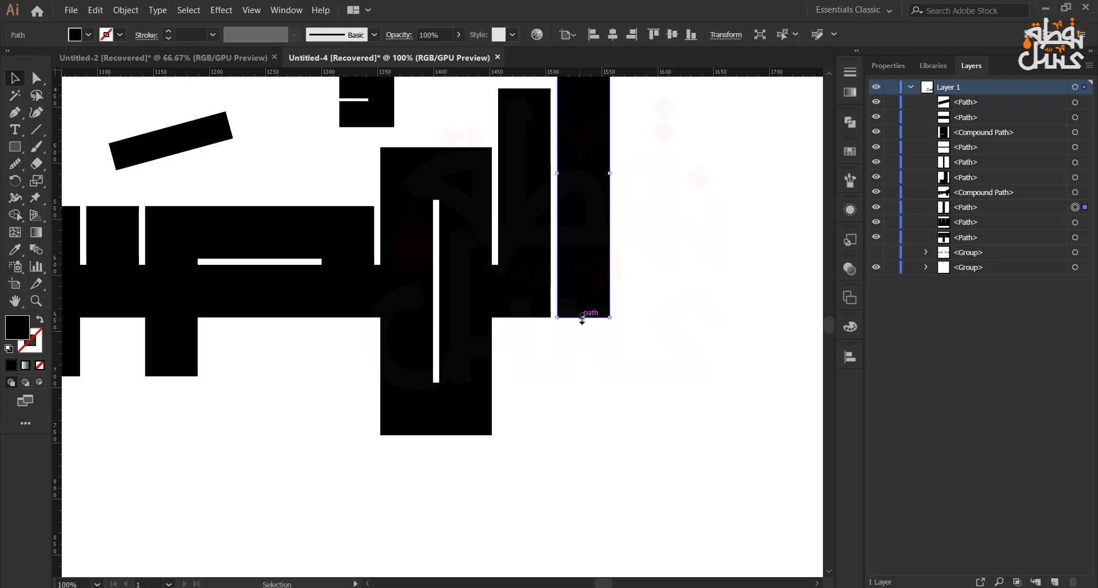
pyautogui.click(540, 361)
# Shrink the T-shaped mark and place it above the lettering, between the tilted bar and the 9-shaped mark
pyautogui.scroll(-1, 542, 357)
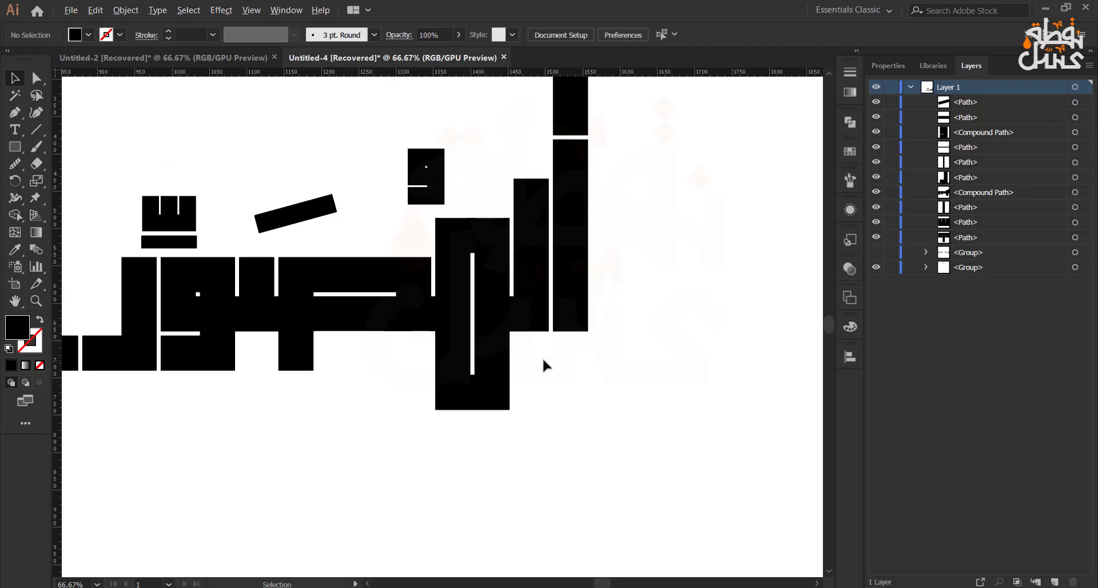
pyautogui.moveTo(405, 404); pyautogui.dragTo(518, 416)
pyautogui.scroll(-1, 495, 412)
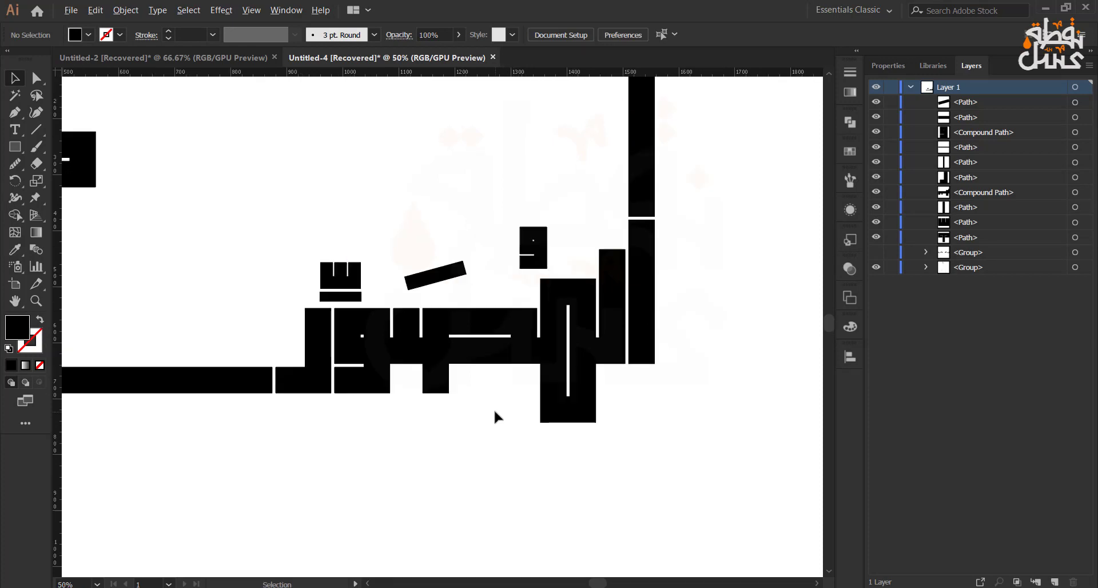
pyautogui.scroll(-1, 477, 426)
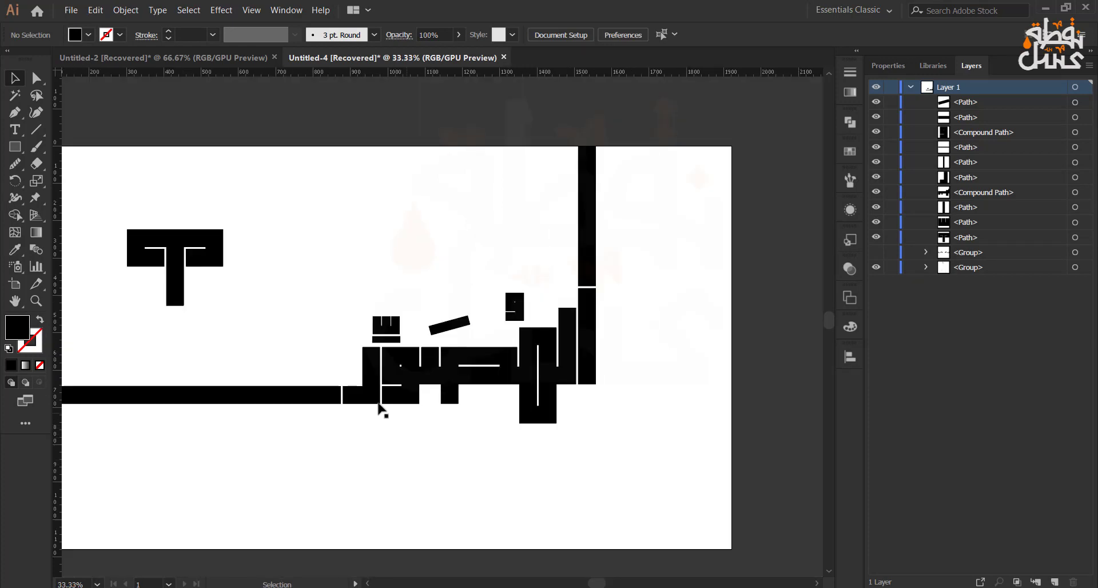
pyautogui.moveTo(106, 313); pyautogui.dragTo(641, 341)
pyautogui.scroll(1, 176, 280)
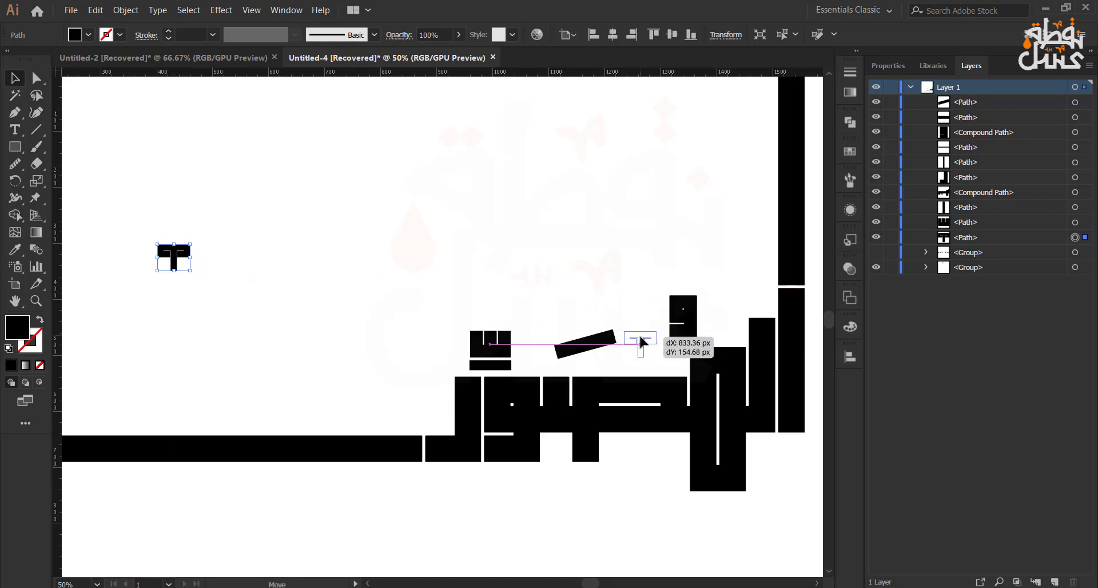
pyautogui.click(578, 271)
pyautogui.press('space')
pyautogui.moveTo(554, 274); pyautogui.dragTo(408, 259)
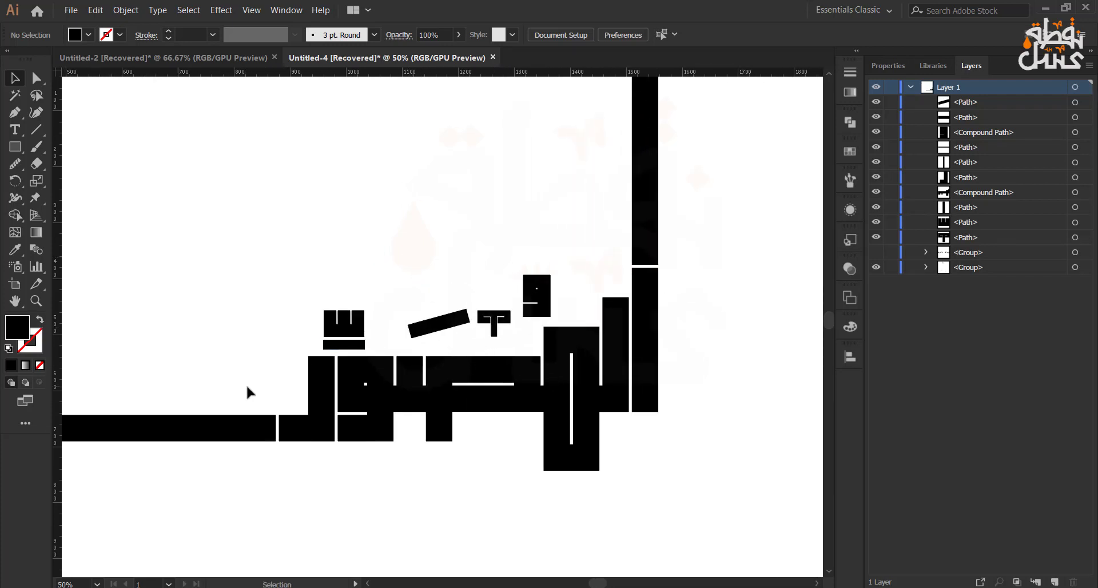
# Delete the small T-shaped mark and nudge the tilted bar slightly up and to the right
pyautogui.scroll(-1, 265, 365)
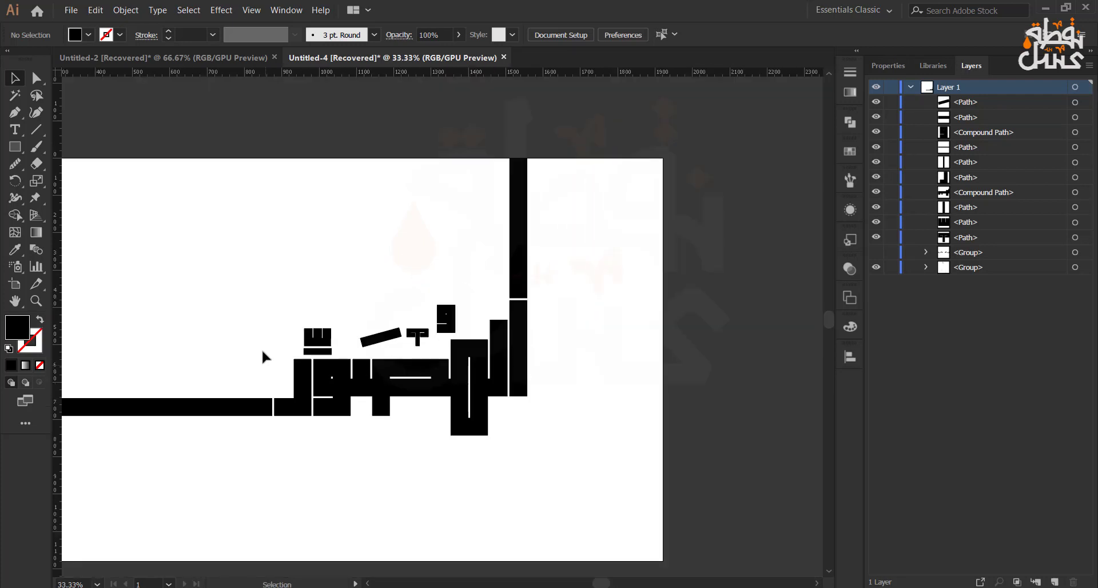
pyautogui.moveTo(238, 321); pyautogui.dragTo(338, 317)
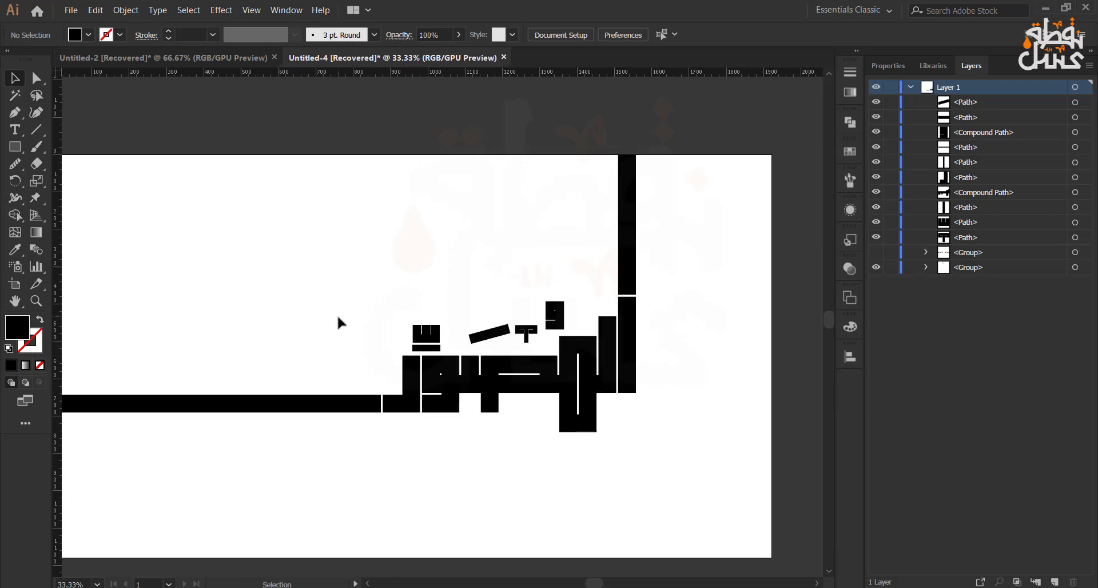
pyautogui.click(529, 333)
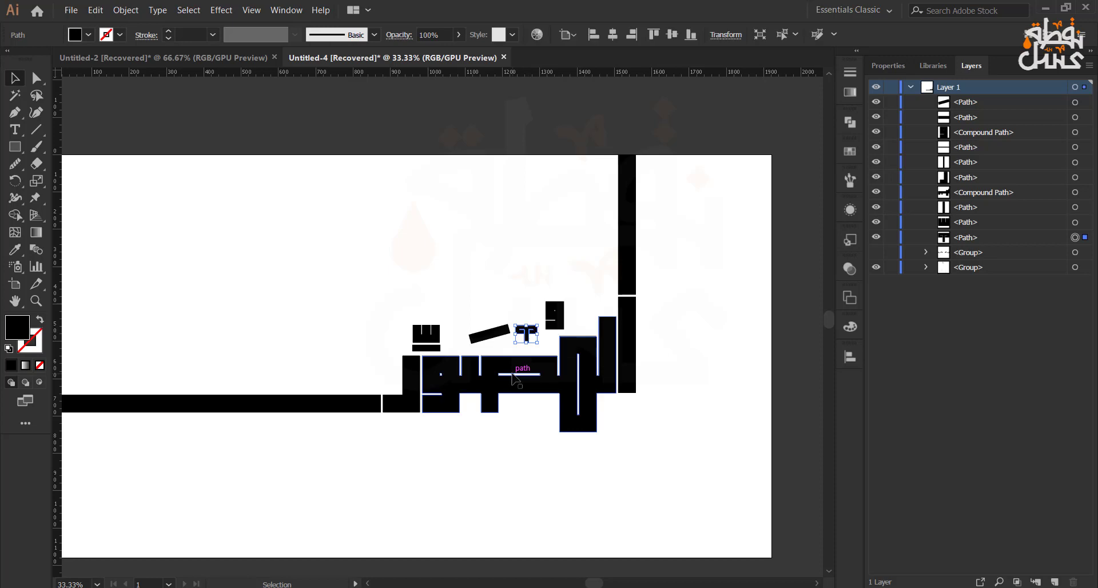
pyautogui.press('Delete')
pyautogui.click(491, 337)
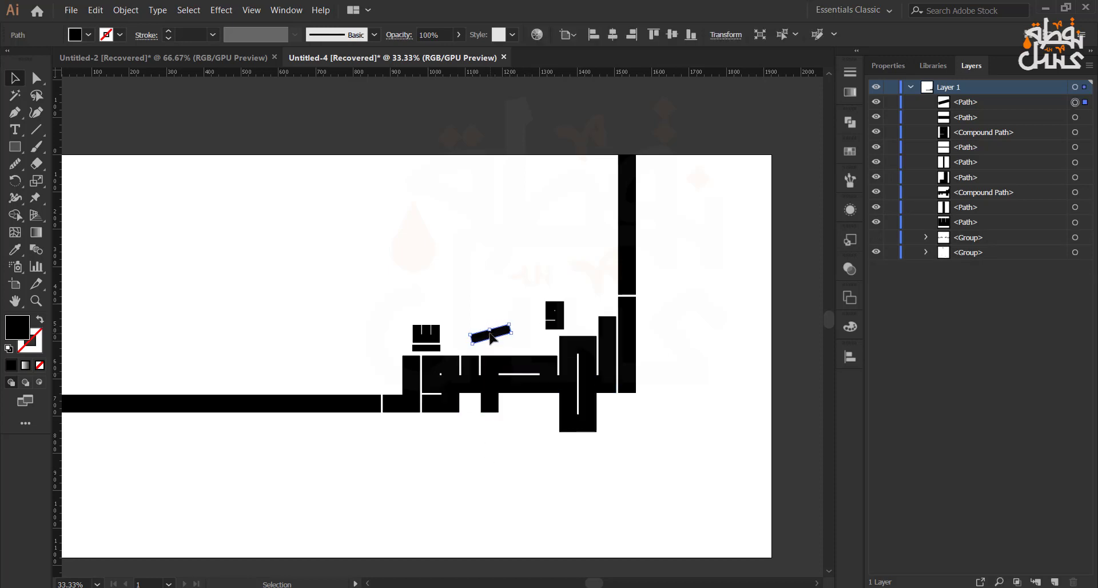
pyautogui.moveTo(490, 333); pyautogui.dragTo(492, 332)
pyautogui.click(457, 285)
# Lower the two top anchor points of the short middle tooth so it rises about half as high above the baseline stroke
pyautogui.scroll(2, 480, 392)
pyautogui.scroll(1, 480, 393)
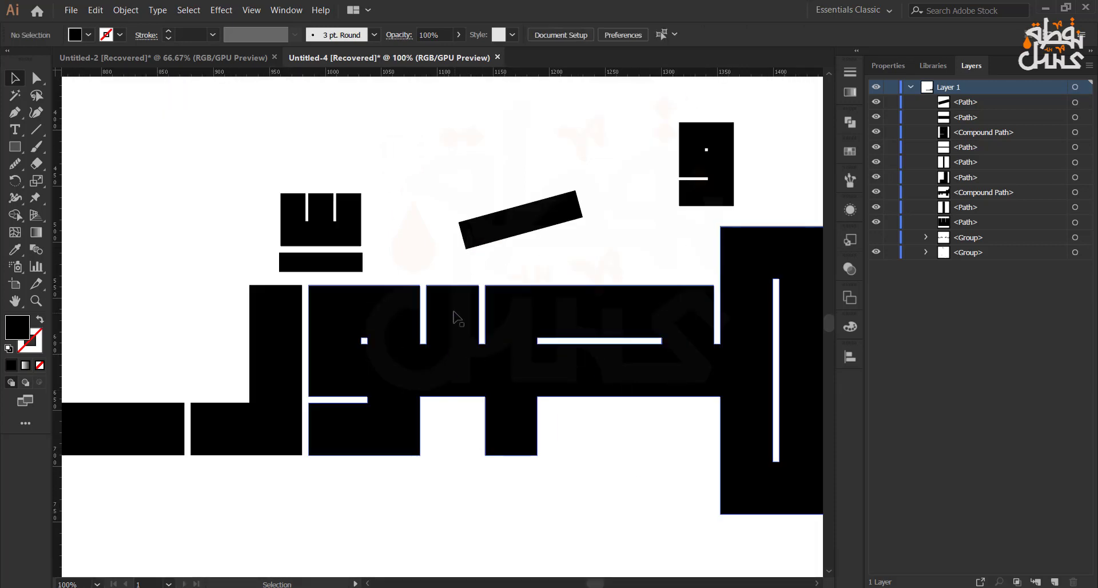
pyautogui.click(454, 314)
pyautogui.click(206, 200)
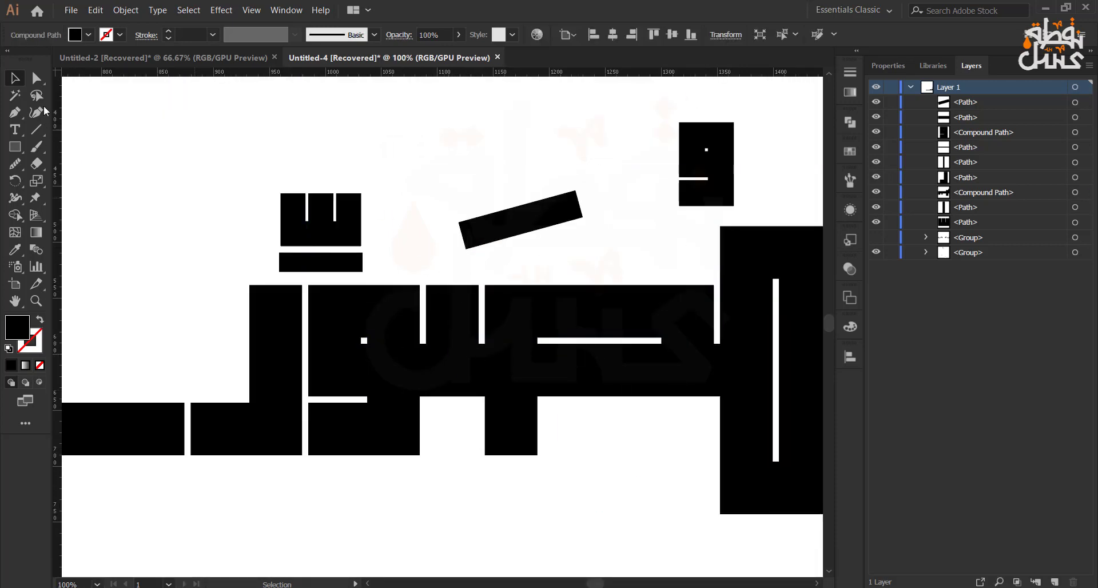
pyautogui.click(33, 86)
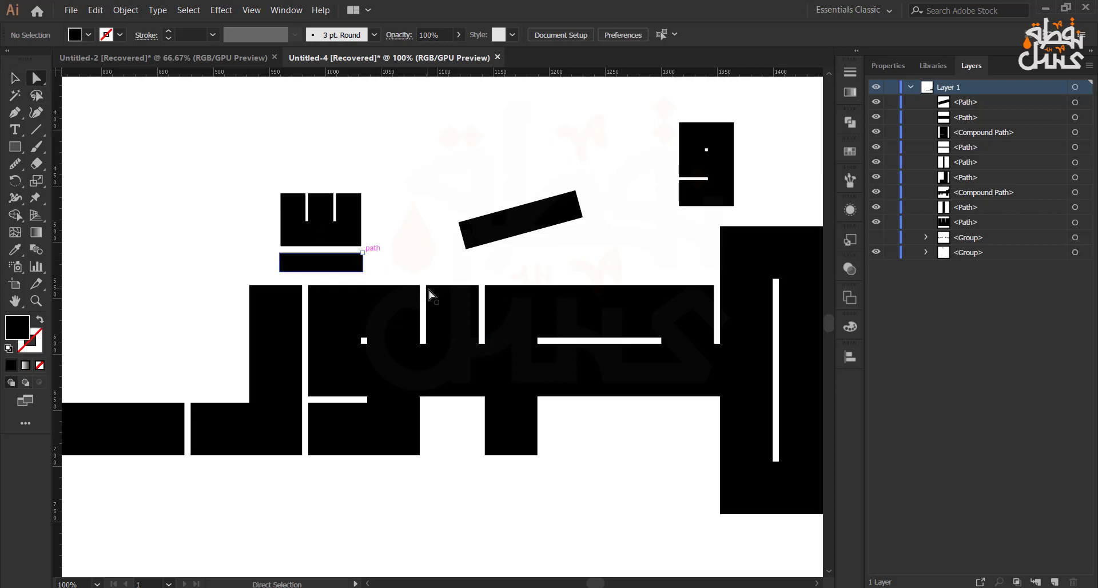
pyautogui.moveTo(426, 285); pyautogui.dragTo(428, 288)
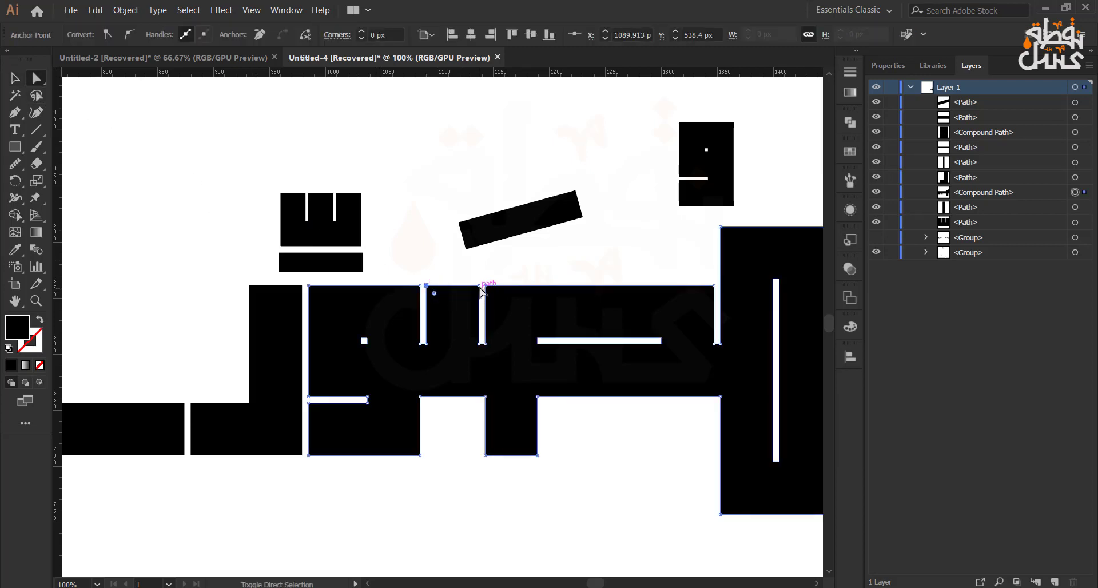
pyautogui.keyDown('shift'); pyautogui.click(478, 285); pyautogui.keyUp('shift')
pyautogui.press('Down')
pyautogui.press('Down')
pyautogui.press('Down')
pyautogui.press('Down')
pyautogui.press('Down')
pyautogui.press('Down')
pyautogui.press('Down')
pyautogui.press('Down')
pyautogui.press('Down')
pyautogui.press('Down')
pyautogui.press('Down')
pyautogui.press('Down')
pyautogui.press('Down')
pyautogui.press('Down')
pyautogui.press('Down')
pyautogui.press('Down')
pyautogui.press('Down')
pyautogui.press('Down')
pyautogui.press('Down')
pyautogui.press('Down')
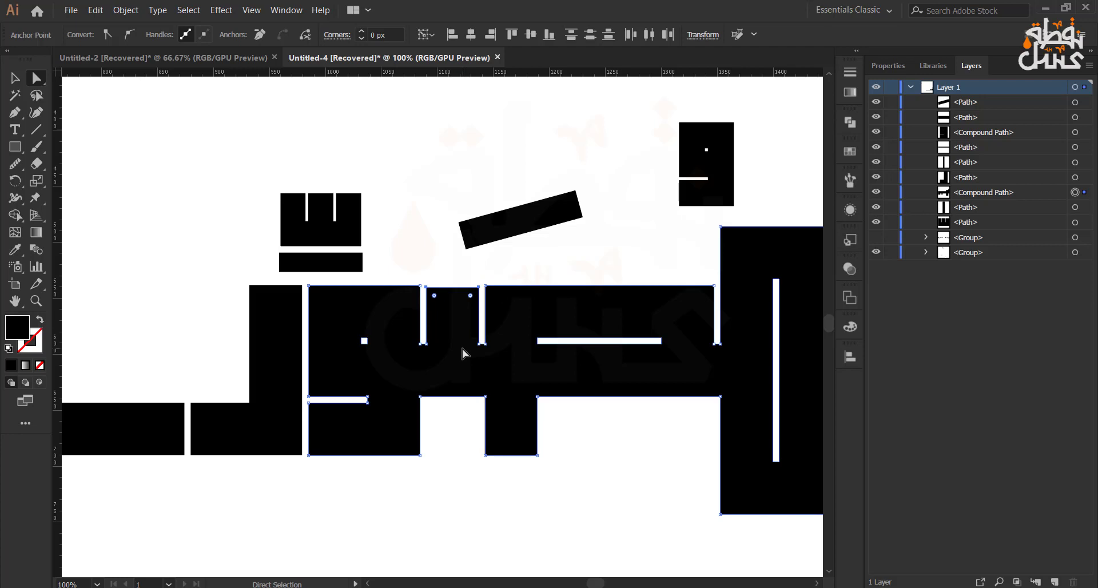
pyautogui.press('Down')
pyautogui.press('Down')
pyautogui.press('Down')
pyautogui.press('Down')
pyautogui.press('Down')
pyautogui.press('Down')
pyautogui.press('Down')
pyautogui.press('Down')
pyautogui.press('Down')
pyautogui.press('Down')
pyautogui.press('Down')
pyautogui.press('Down')
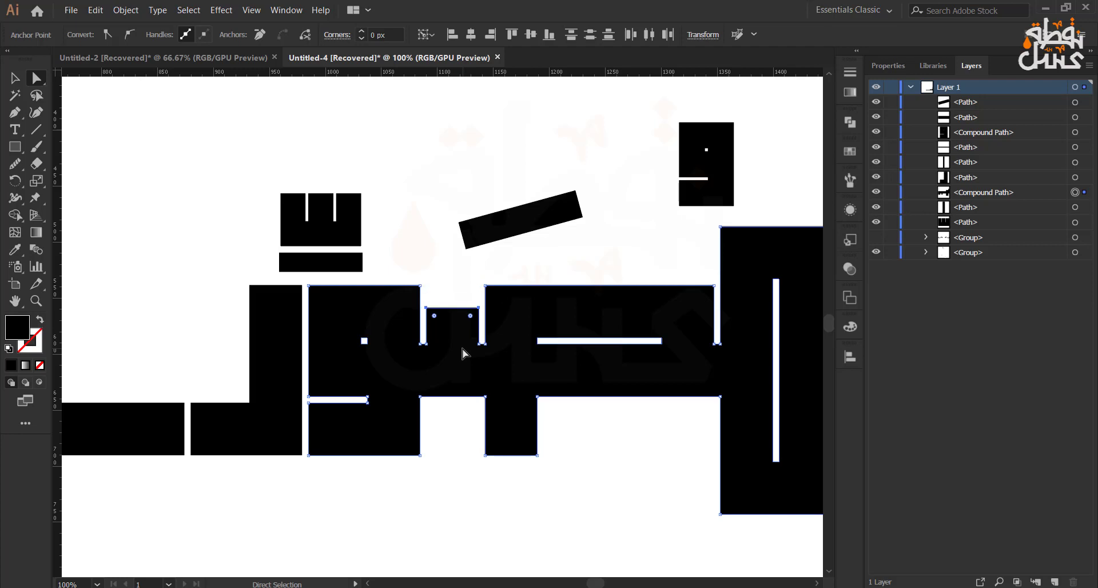
pyautogui.click(409, 236)
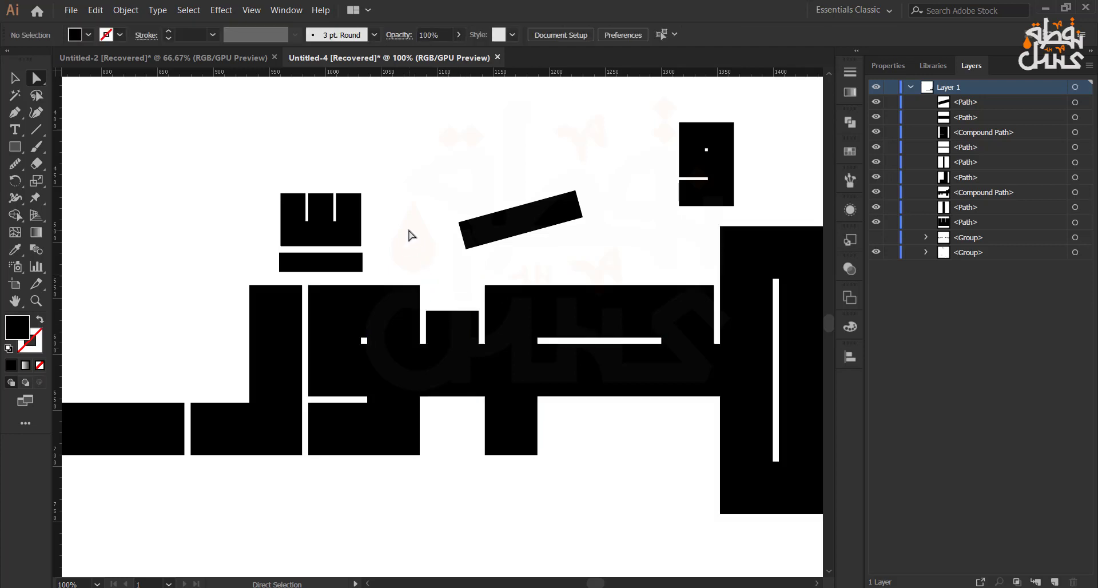
pyautogui.scroll(-1, 409, 236)
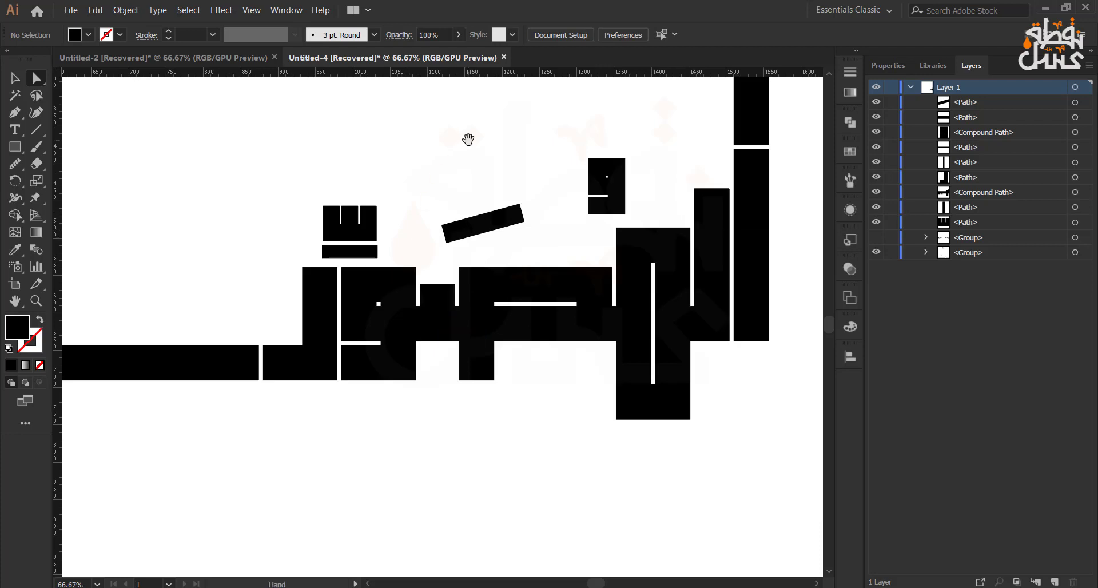
pyautogui.moveTo(465, 140); pyautogui.dragTo(429, 162)
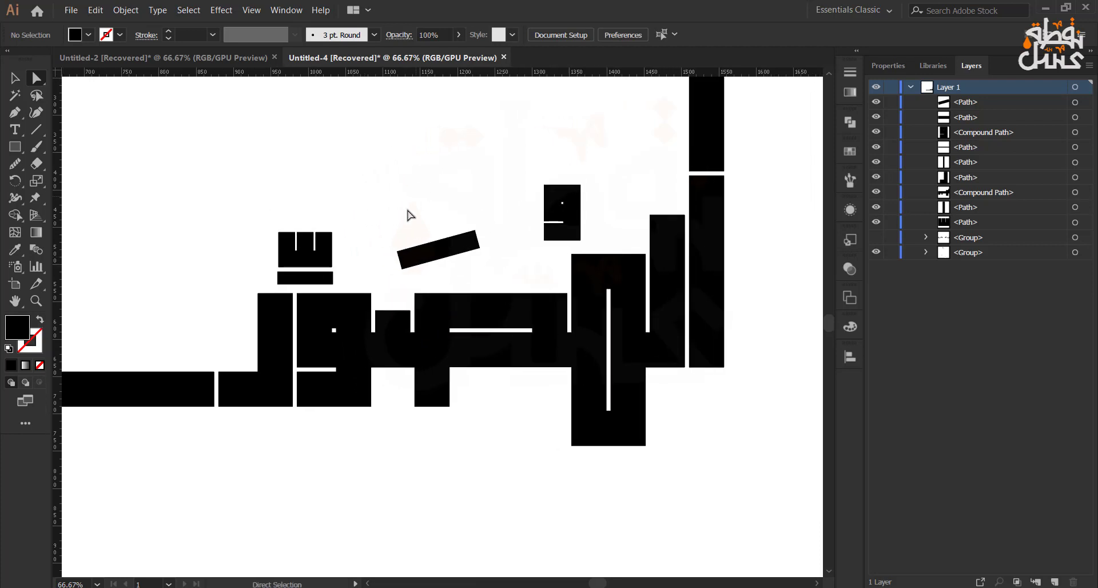
pyautogui.scroll(-1, 409, 220)
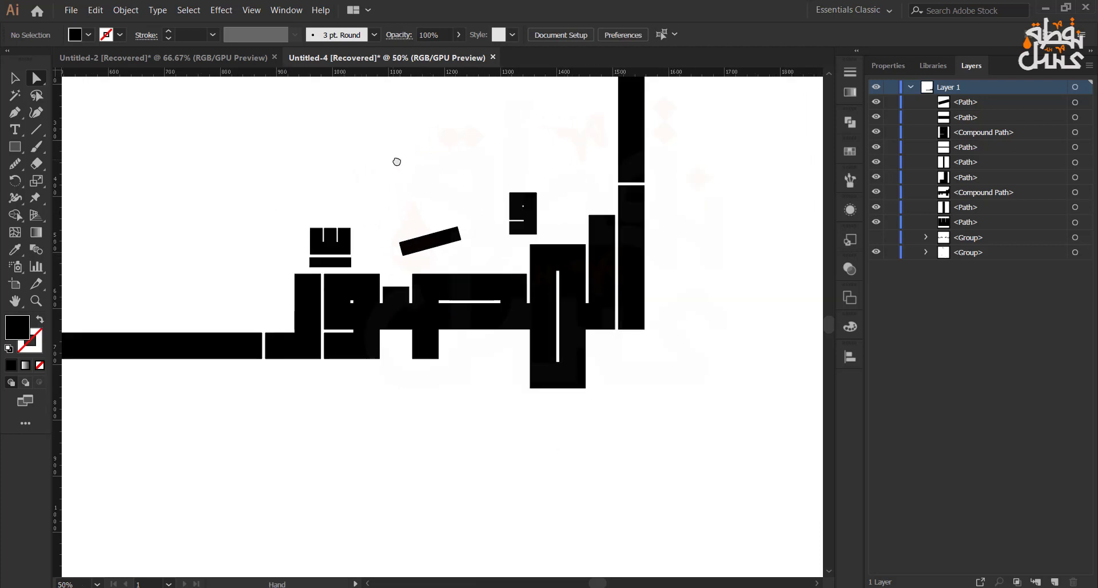
pyautogui.moveTo(395, 162); pyautogui.dragTo(417, 187)
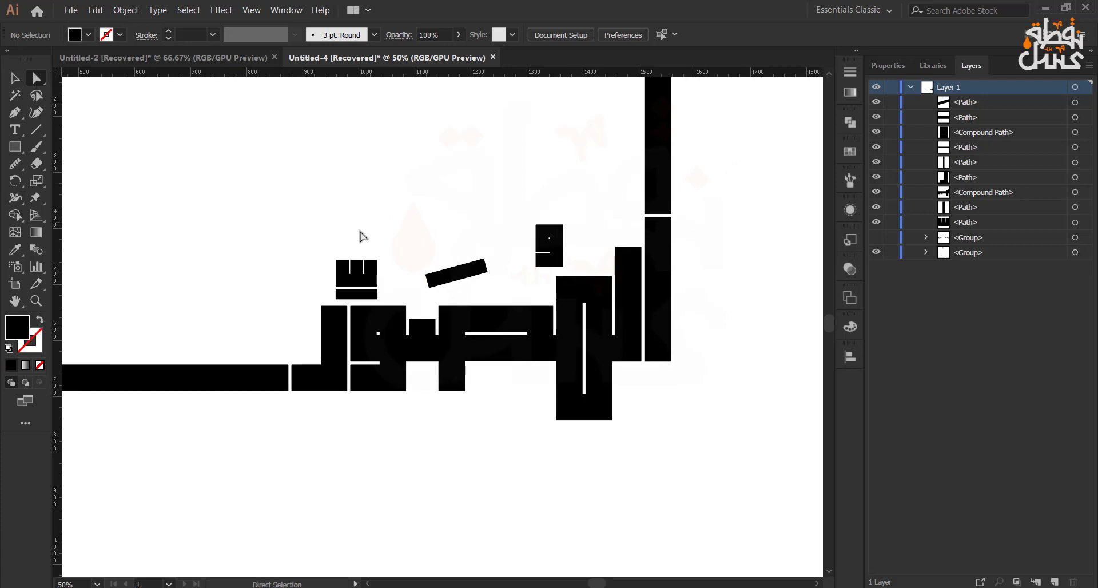
pyautogui.scroll(-1, 409, 247)
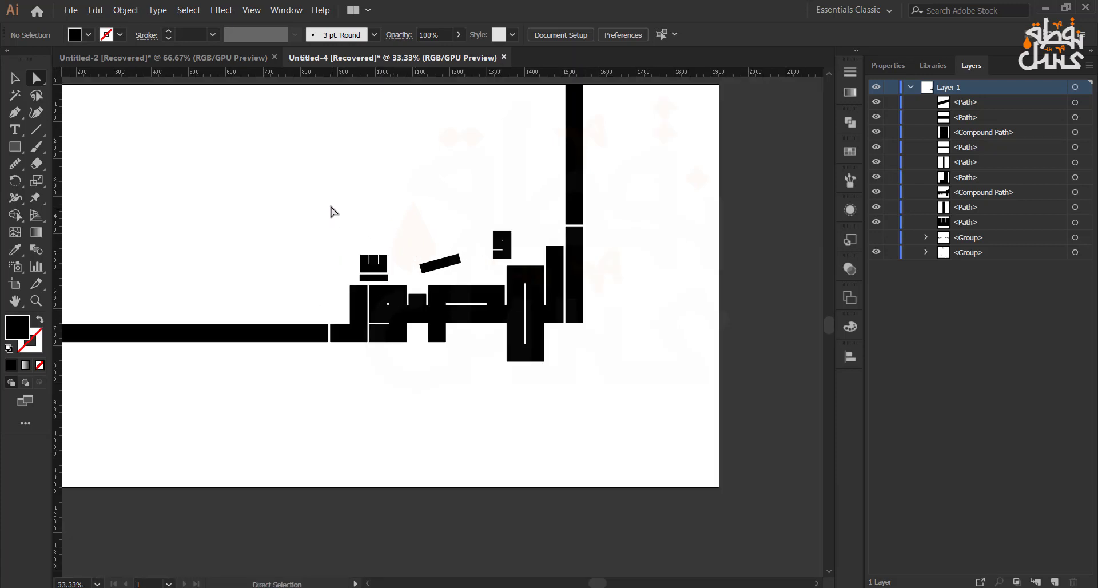
pyautogui.moveTo(334, 211); pyautogui.dragTo(400, 216)
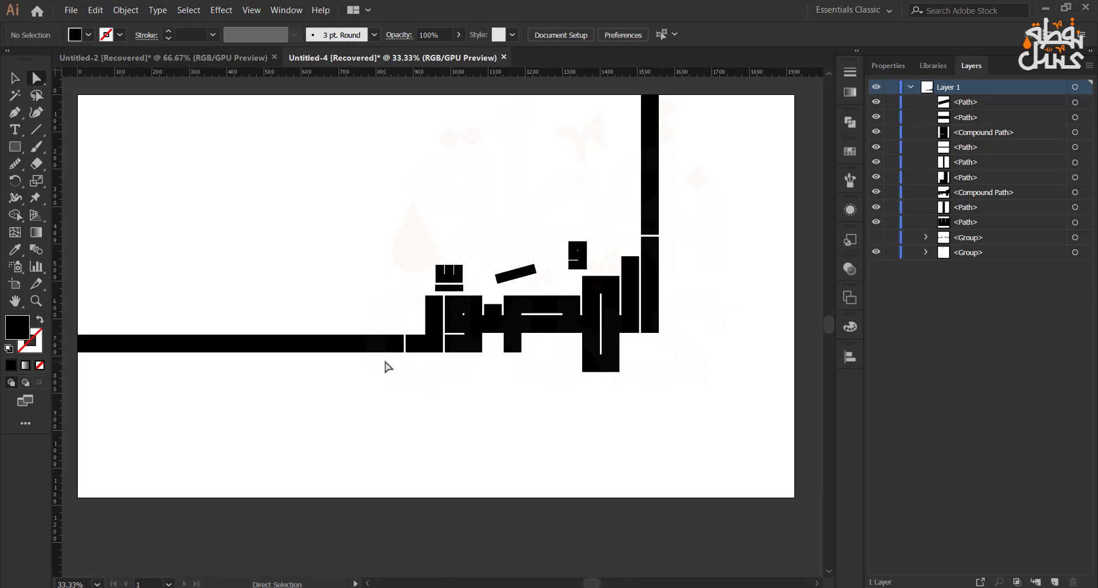
pyautogui.click(408, 585)
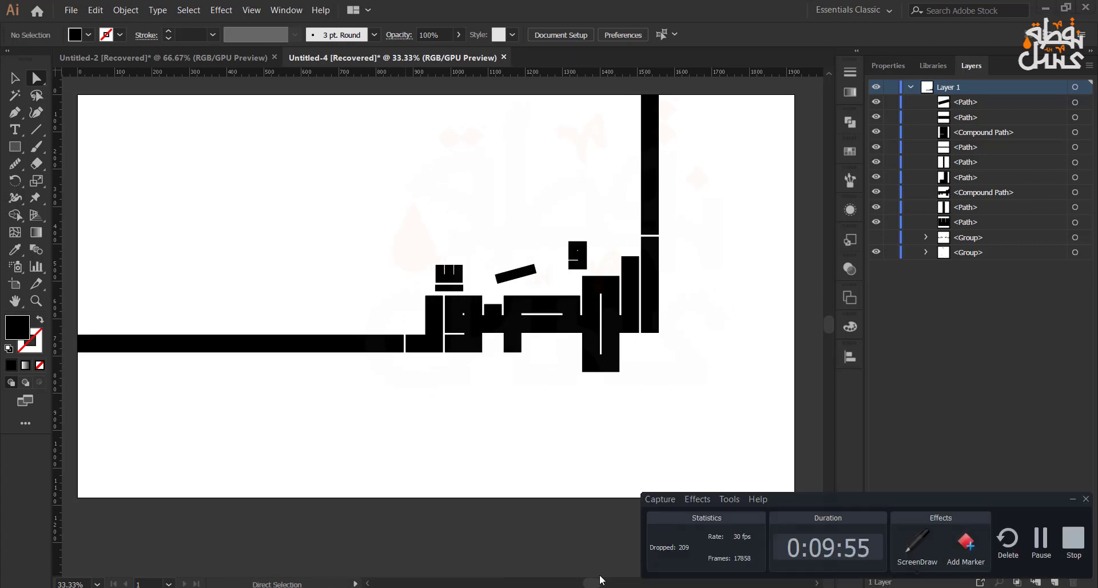
pyautogui.click(1052, 546)
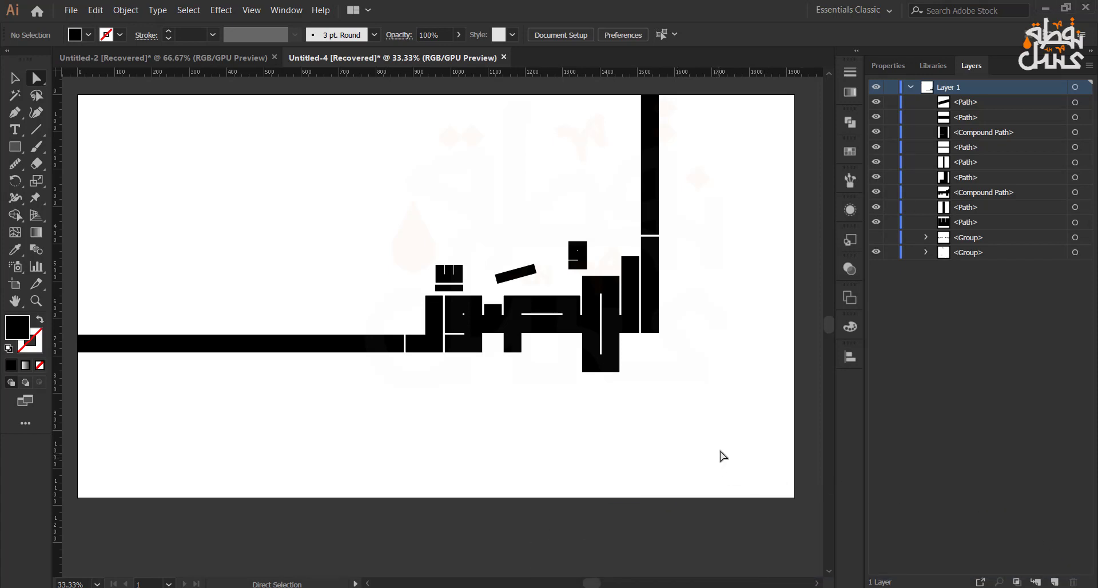
pyautogui.moveTo(721, 456)
pyautogui.mouseDown()
pyautogui.moveTo(675, 451)
pyautogui.moveTo(702, 459)
pyautogui.mouseUp()
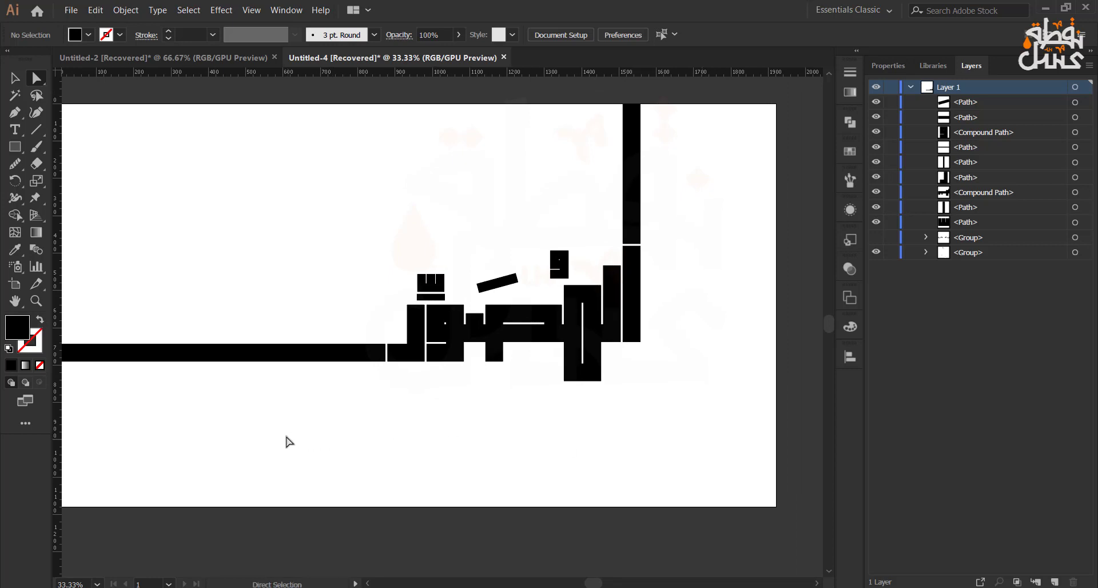
# Group all the lettering strokes and the small marks above them into one group
pyautogui.moveTo(285, 438); pyautogui.dragTo(746, 148)
pyautogui.click(338, 414)
pyautogui.click(15, 79)
pyautogui.moveTo(158, 428); pyautogui.dragTo(766, 124)
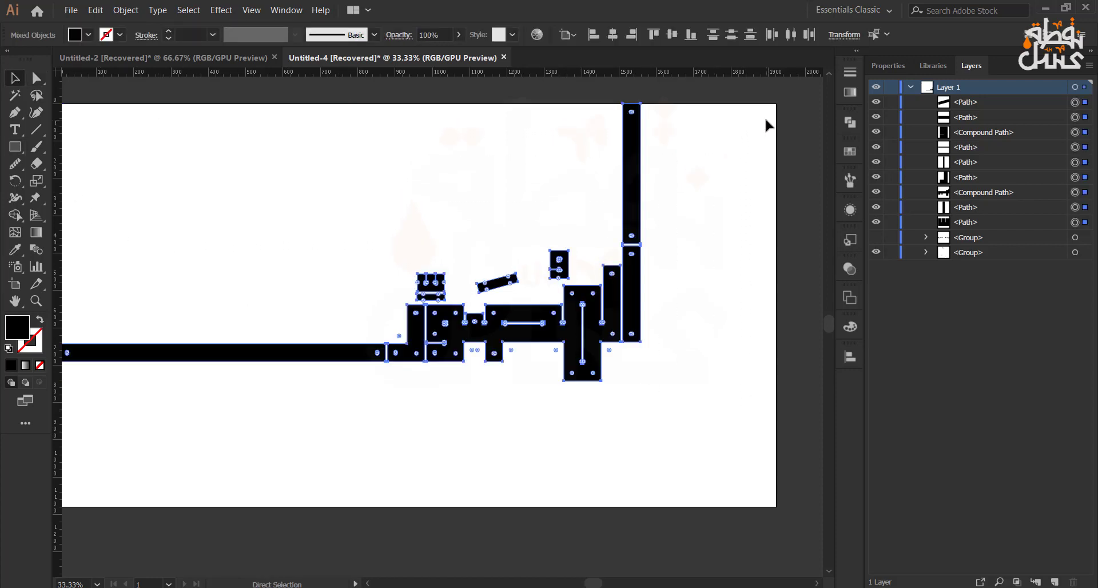
pyautogui.hotkey('ctrl', 'g')
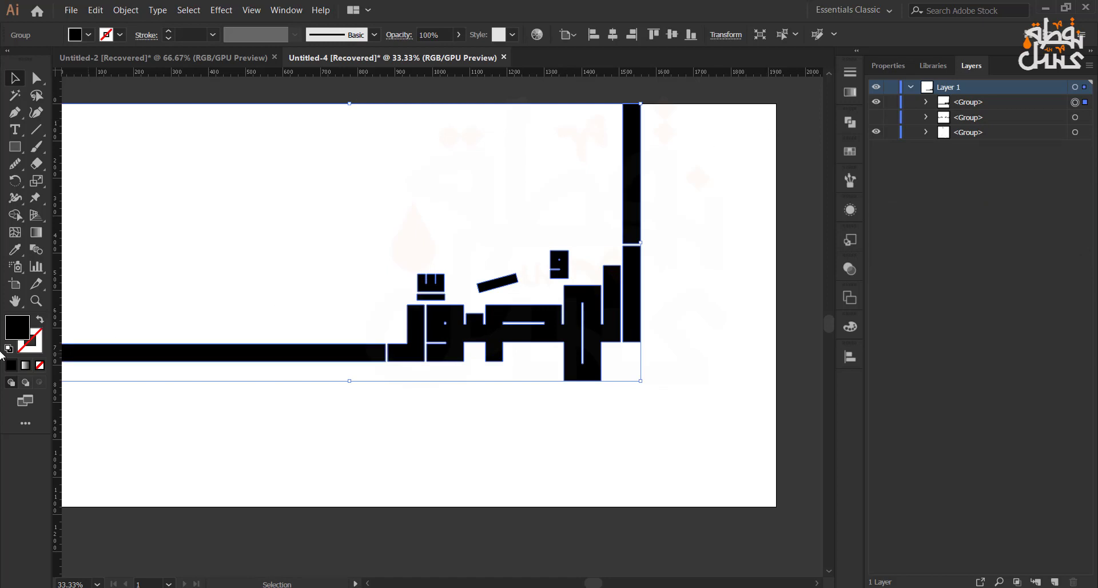
# Change the lettering group's fill from black to white (#ffffff)
pyautogui.doubleClick(22, 336)
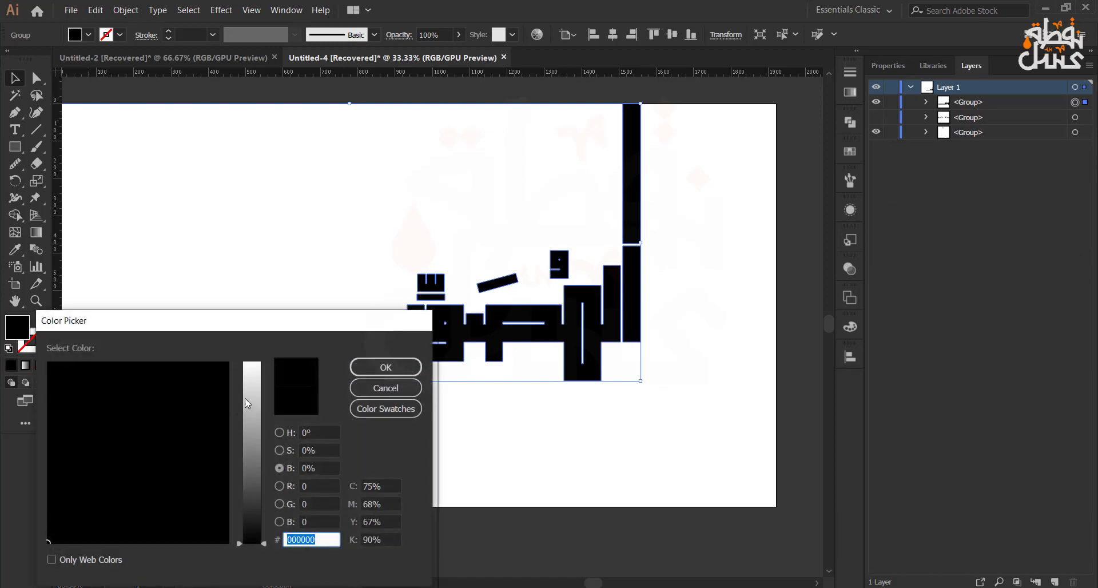
pyautogui.moveTo(245, 398); pyautogui.dragTo(251, 361)
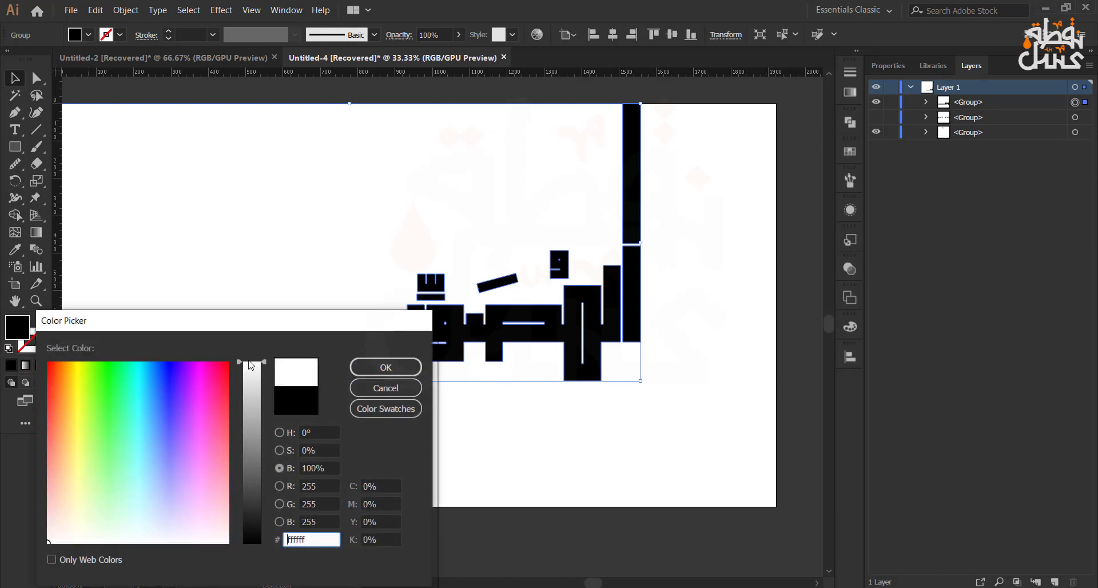
pyautogui.click(371, 365)
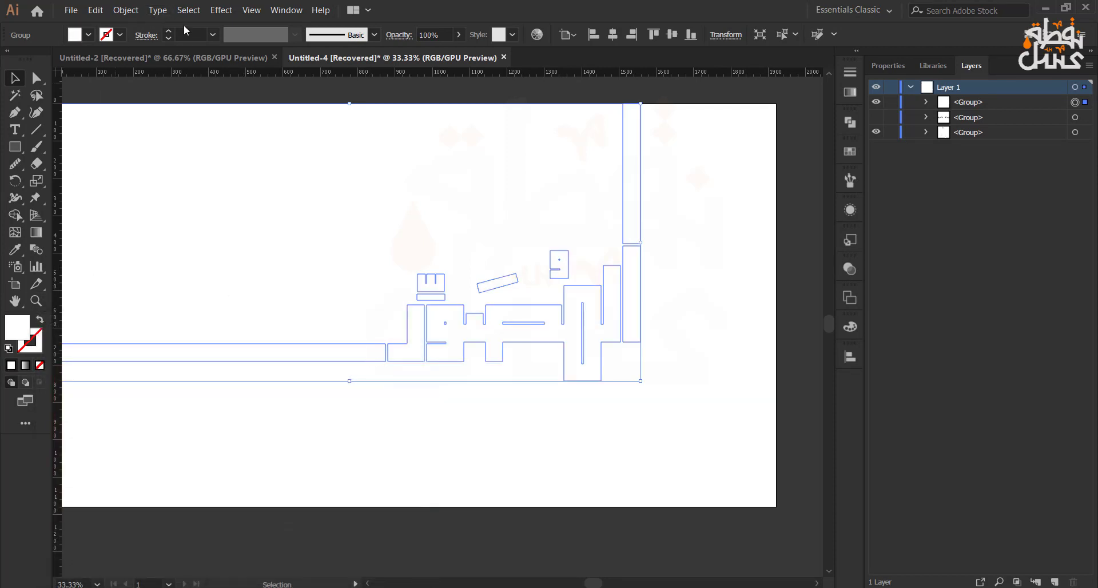
# Give the white lettering group a 0.25 pt stroke and set its color to black (#000000)
pyautogui.click(168, 36)
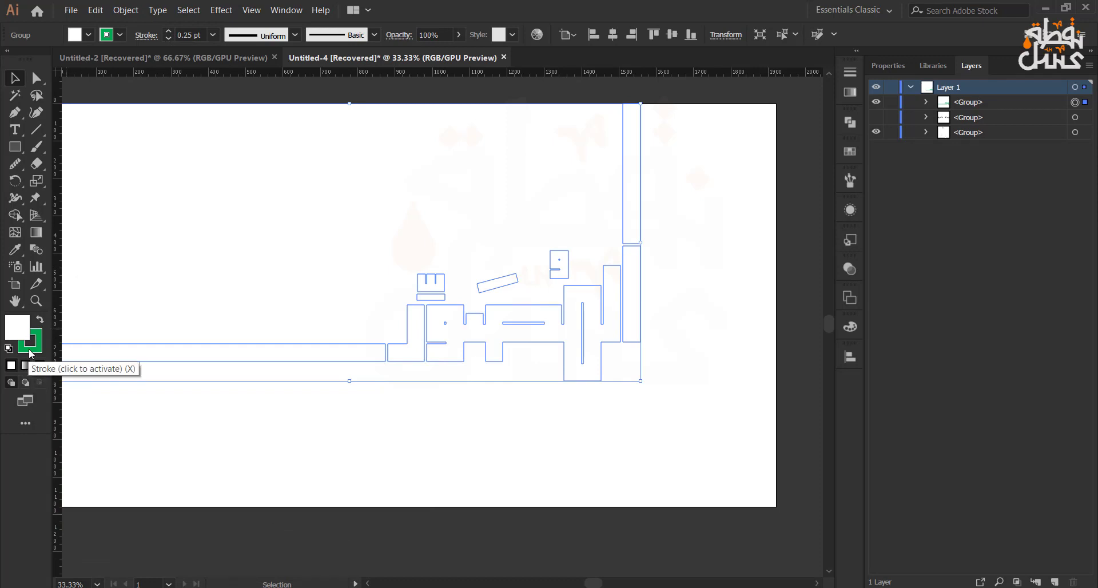
pyautogui.click(30, 351)
pyautogui.doubleClick(29, 350)
pyautogui.moveTo(252, 520); pyautogui.dragTo(248, 554)
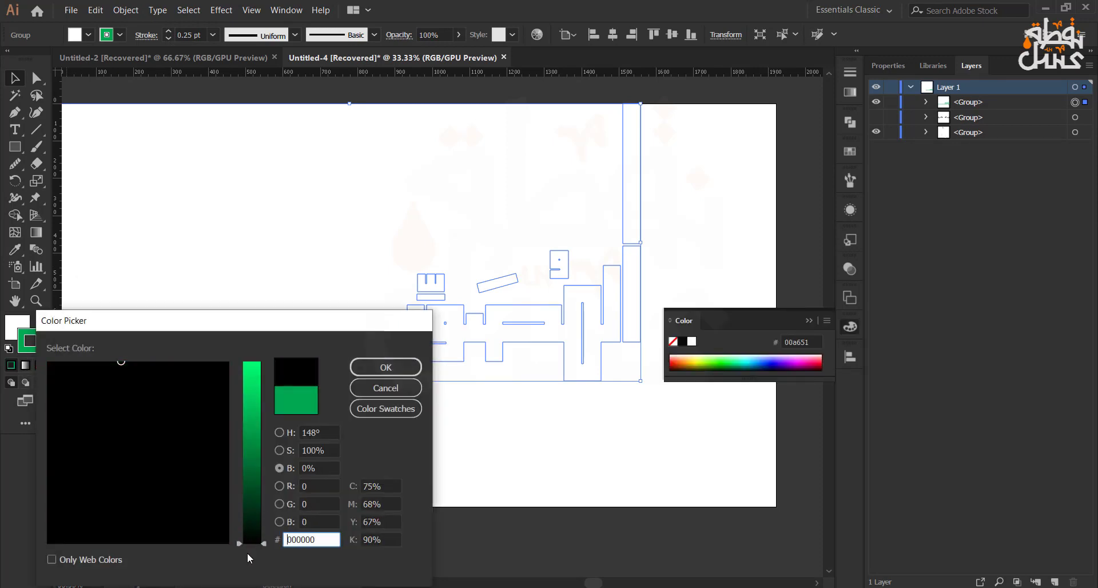
pyautogui.click(368, 367)
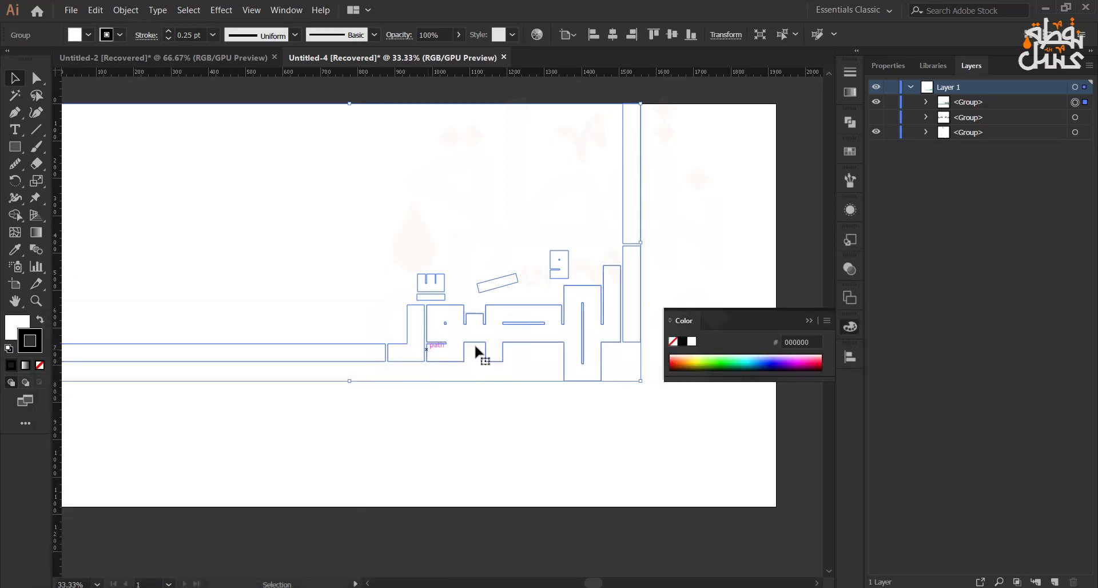
pyautogui.click(809, 320)
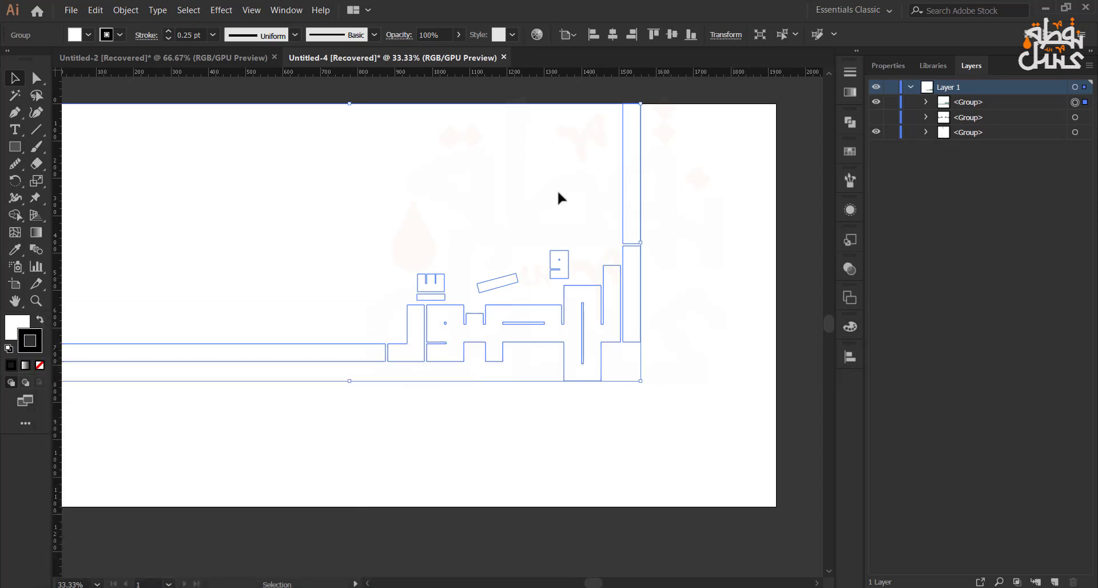
# Try heavier stroke weights up to 15 pt on the lettering group, reduce them to 0.5 pt, and undo the stroke changes
pyautogui.click(167, 31)
pyautogui.click(166, 32)
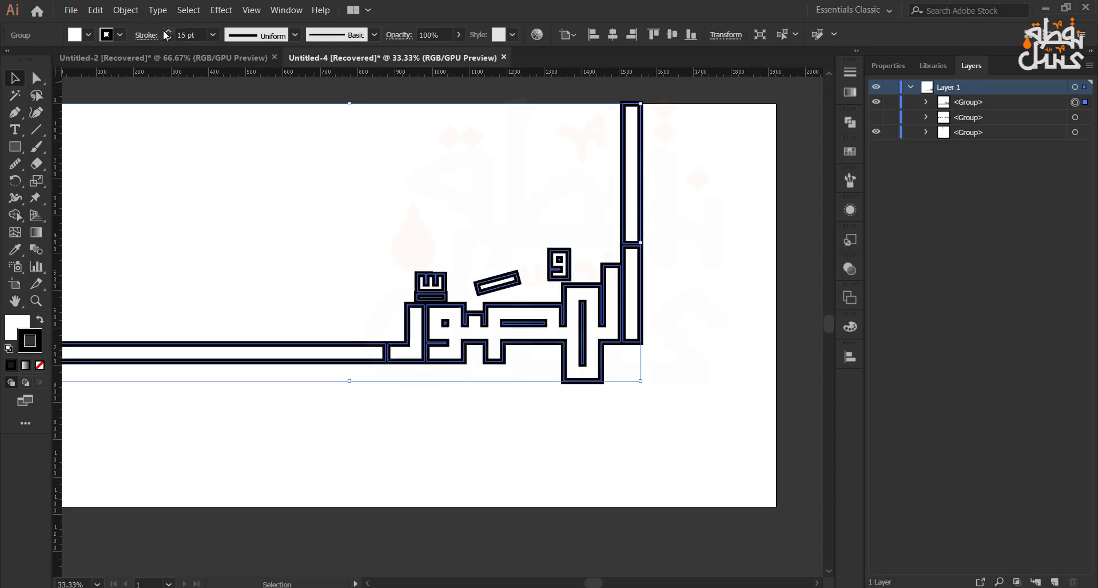
pyautogui.scroll(-10, 164, 31)
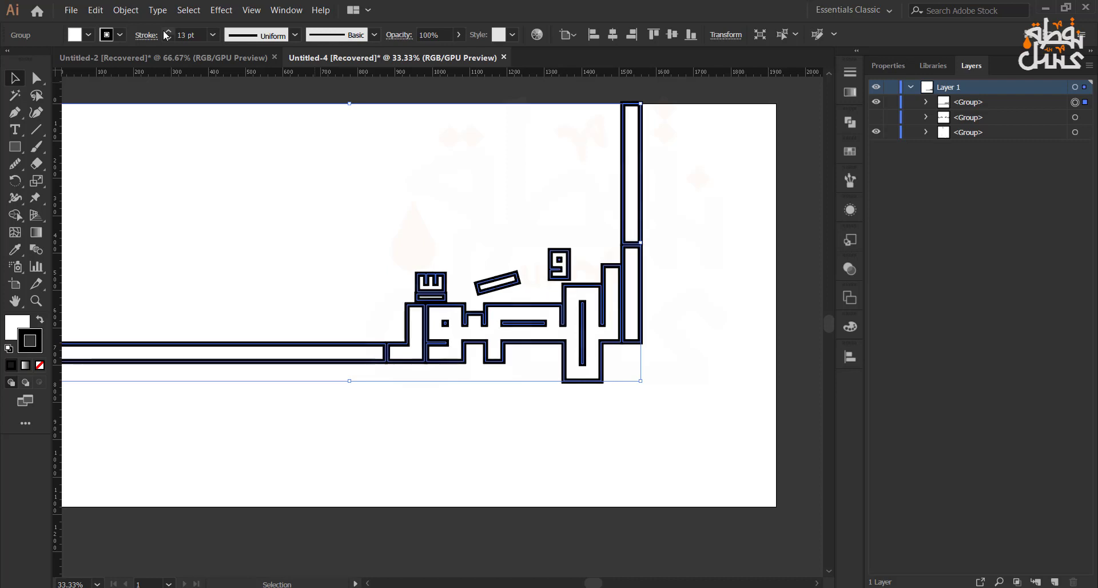
pyautogui.scroll(-3, 165, 35)
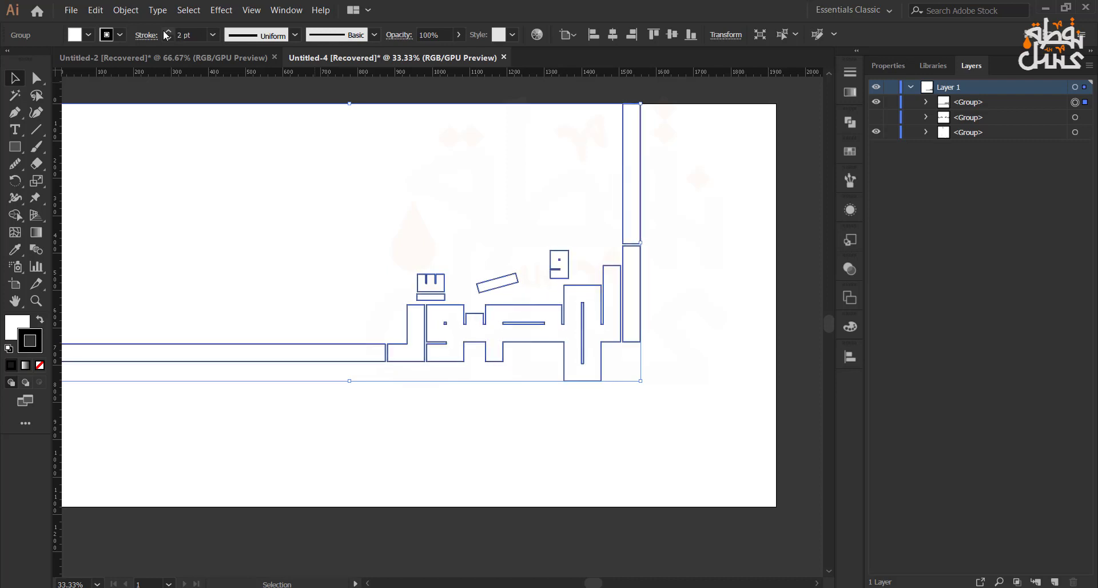
pyautogui.scroll(-3, 165, 35)
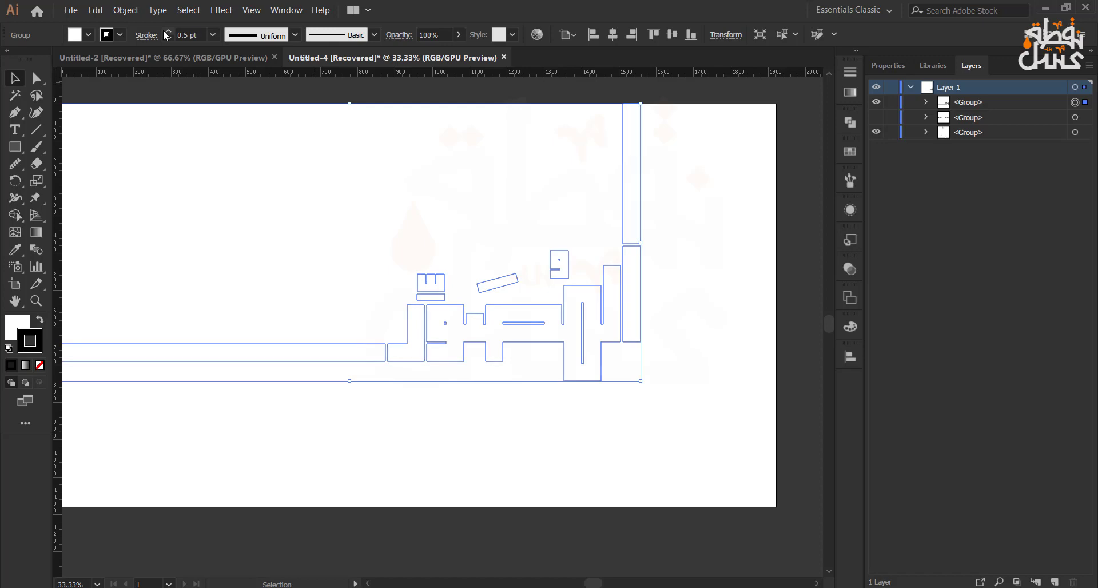
pyautogui.hotkey('ctrl', 'z')
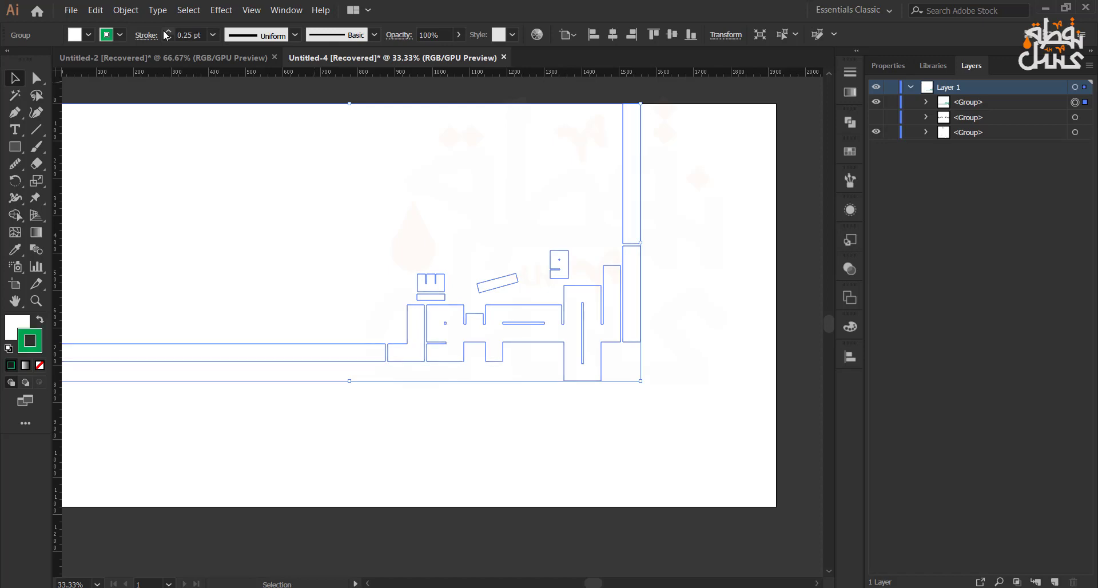
pyautogui.doubleClick(183, 32)
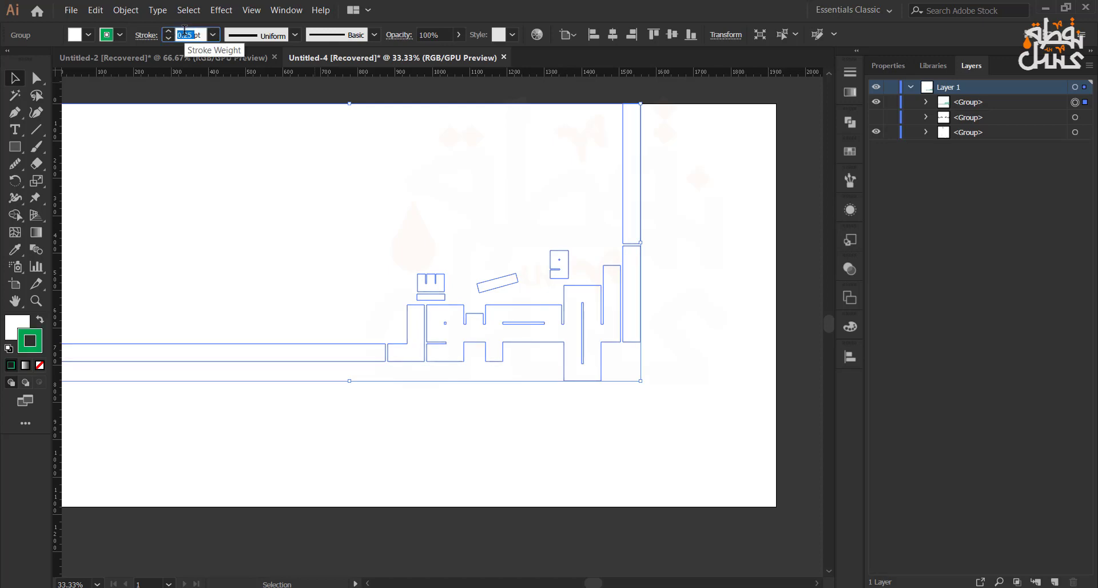
pyautogui.click(108, 179)
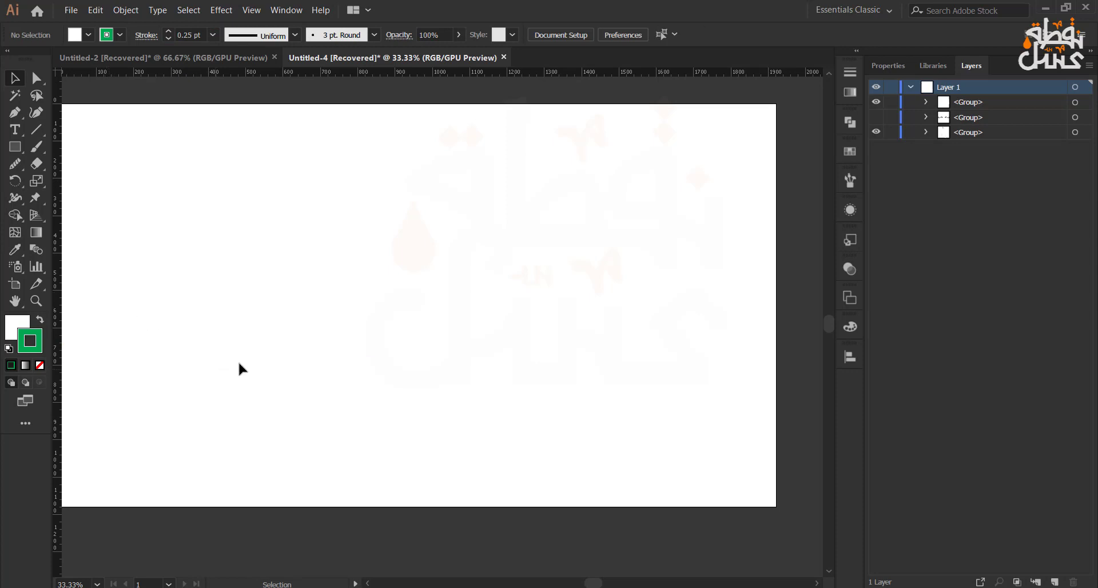
# Fill the whole lettering group with light grey #ededed and leave it without a stroke
pyautogui.moveTo(152, 445); pyautogui.dragTo(818, 91)
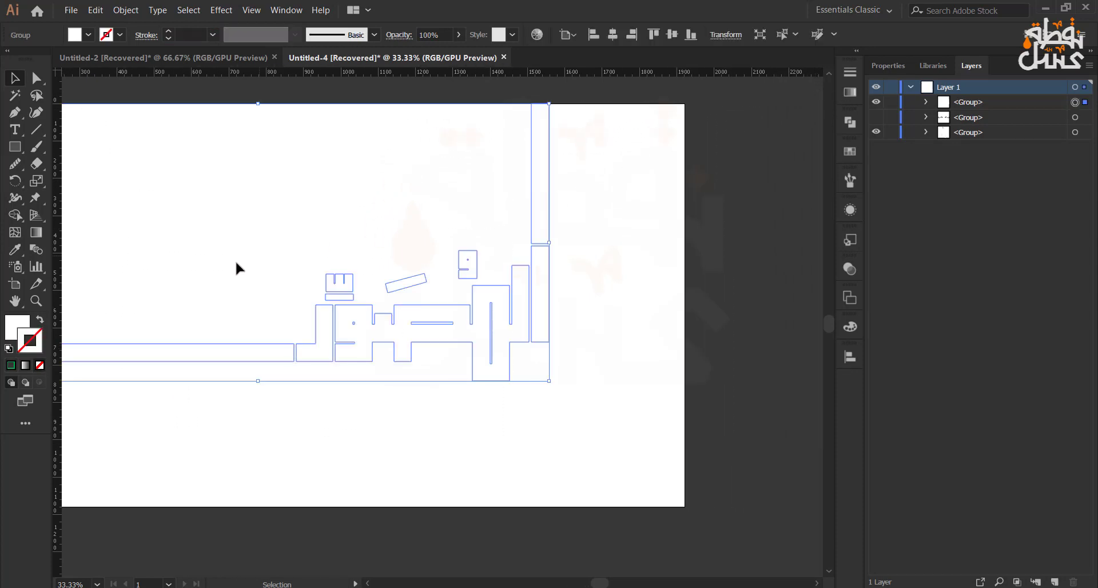
pyautogui.moveTo(170, 262); pyautogui.dragTo(280, 265)
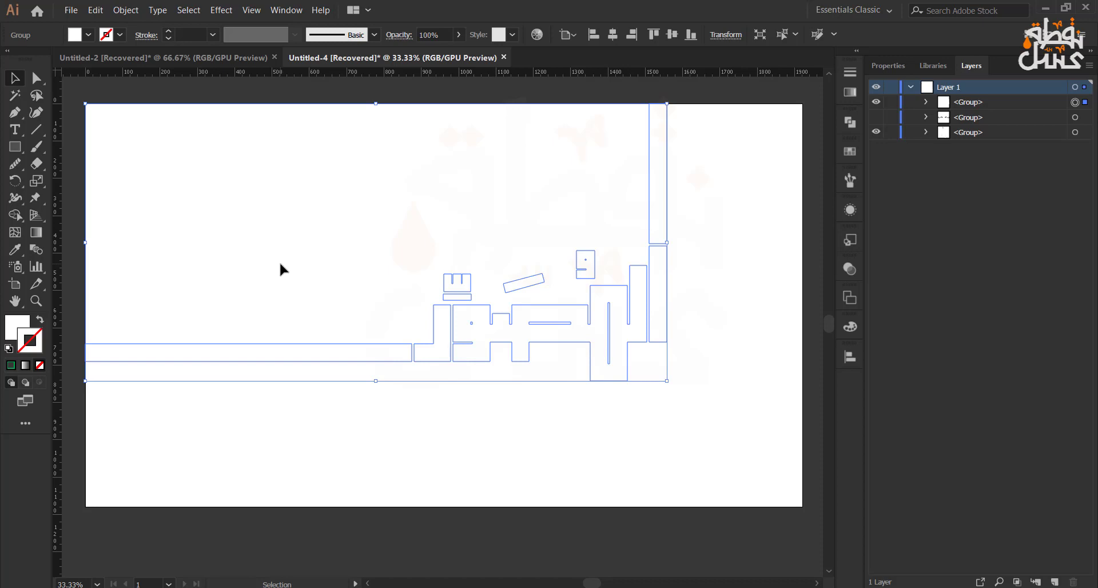
pyautogui.click(279, 263)
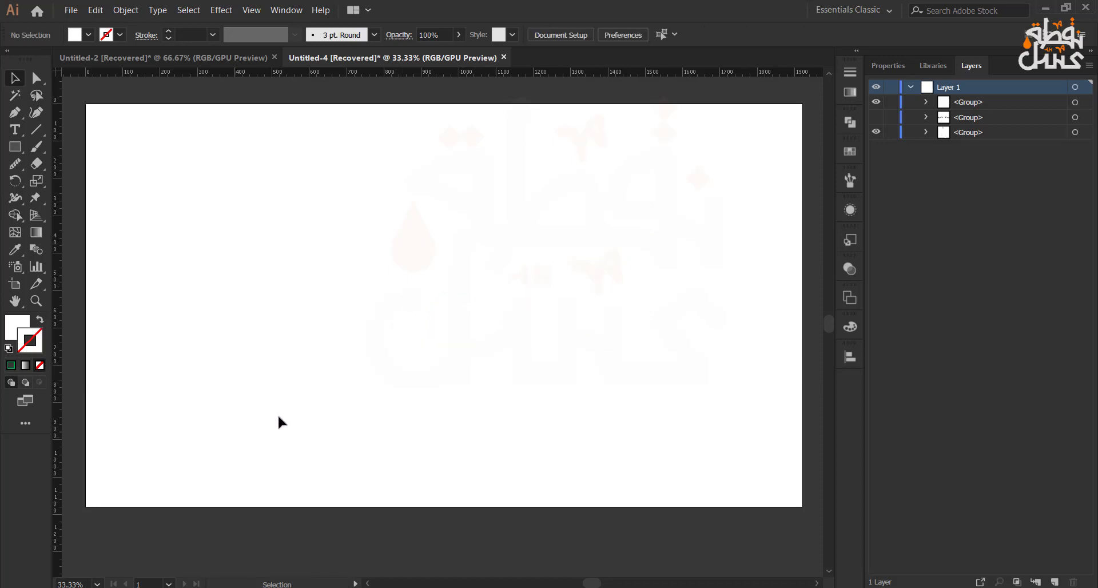
pyautogui.moveTo(234, 437); pyautogui.dragTo(761, 173)
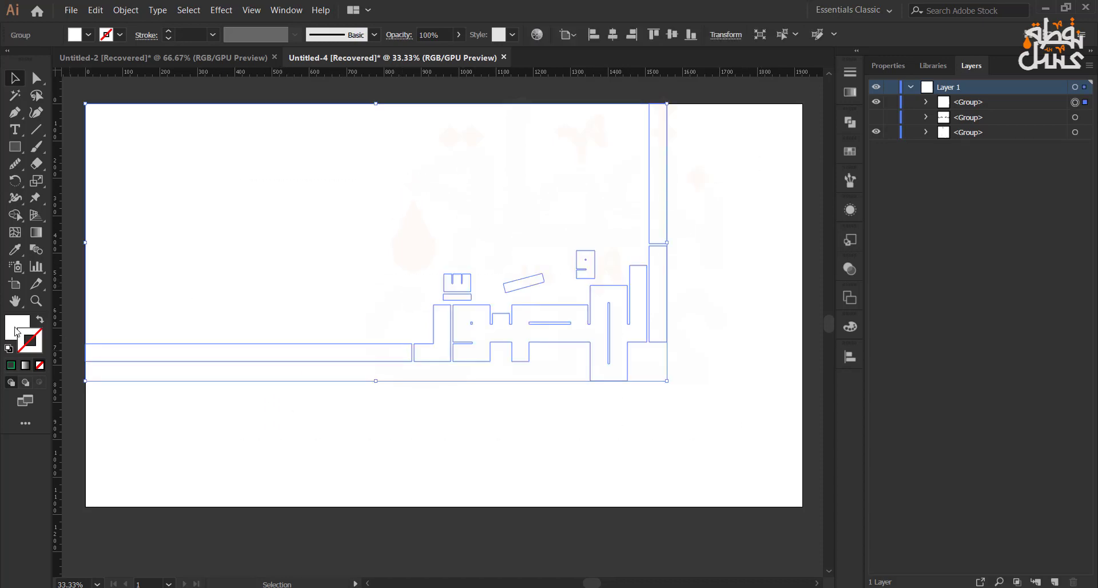
pyautogui.doubleClick(16, 331)
pyautogui.moveTo(247, 377); pyautogui.dragTo(250, 376)
pyautogui.click(370, 362)
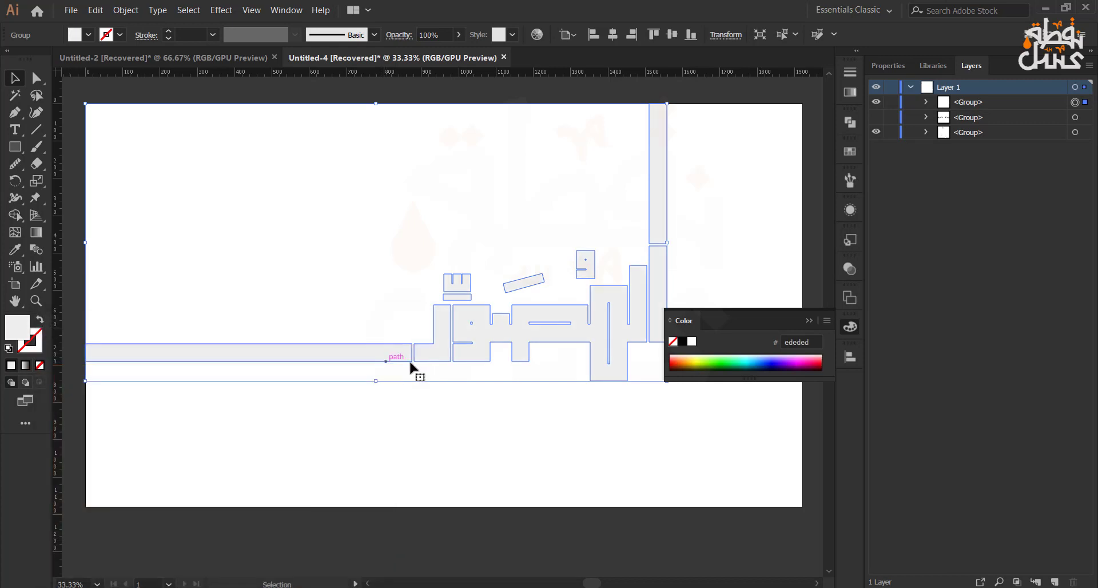
pyautogui.click(736, 264)
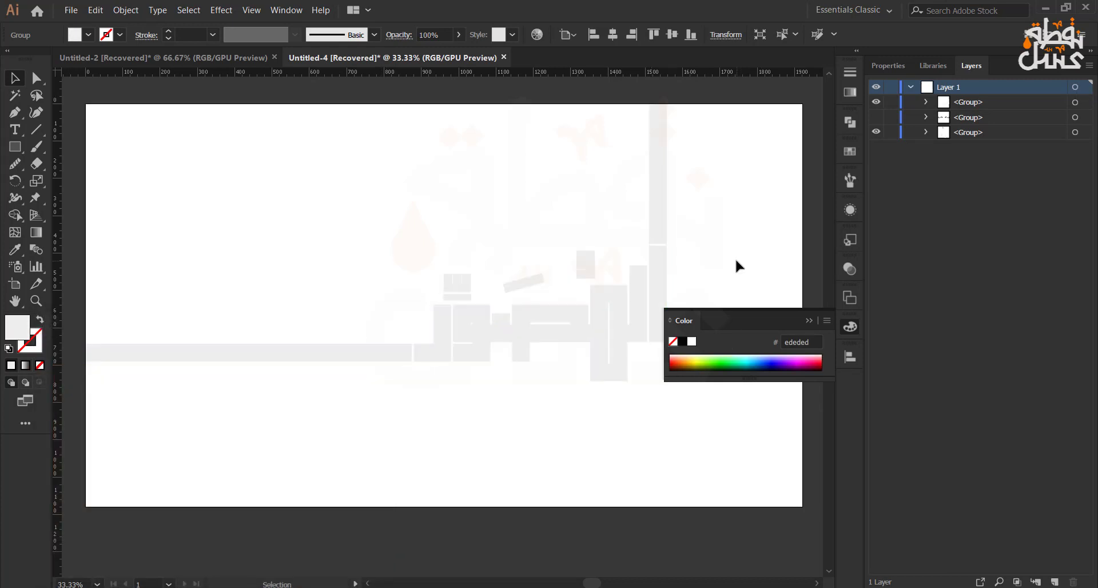
pyautogui.click(804, 320)
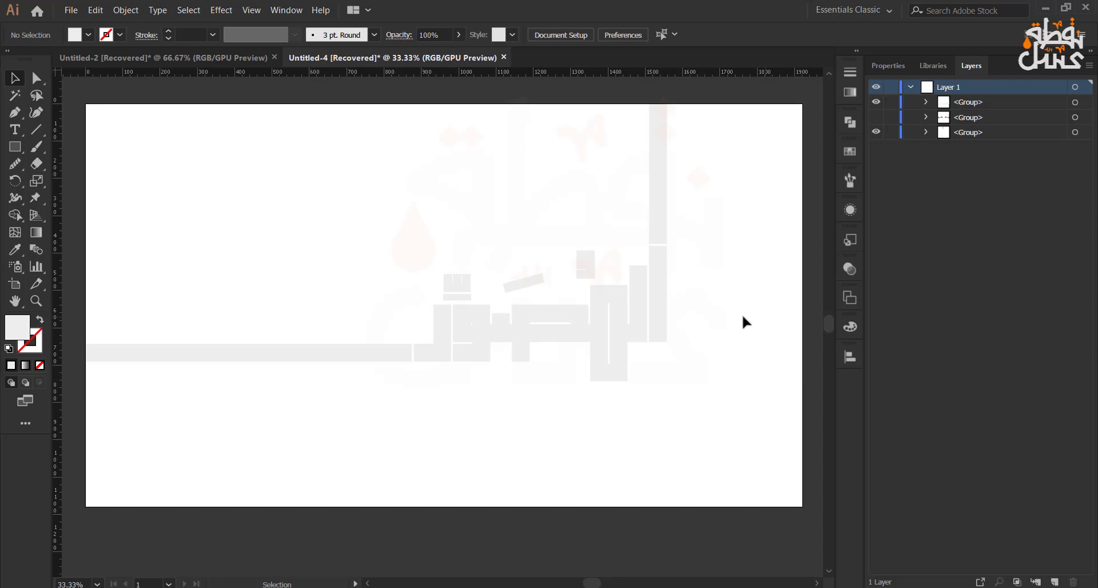
# Fill only the small marks above the lettering, the toothed mark with its bar, the tilted bar and the 9-shaped mark, with yellow #eae01c
pyautogui.scroll(1, 469, 290)
pyautogui.click(465, 295)
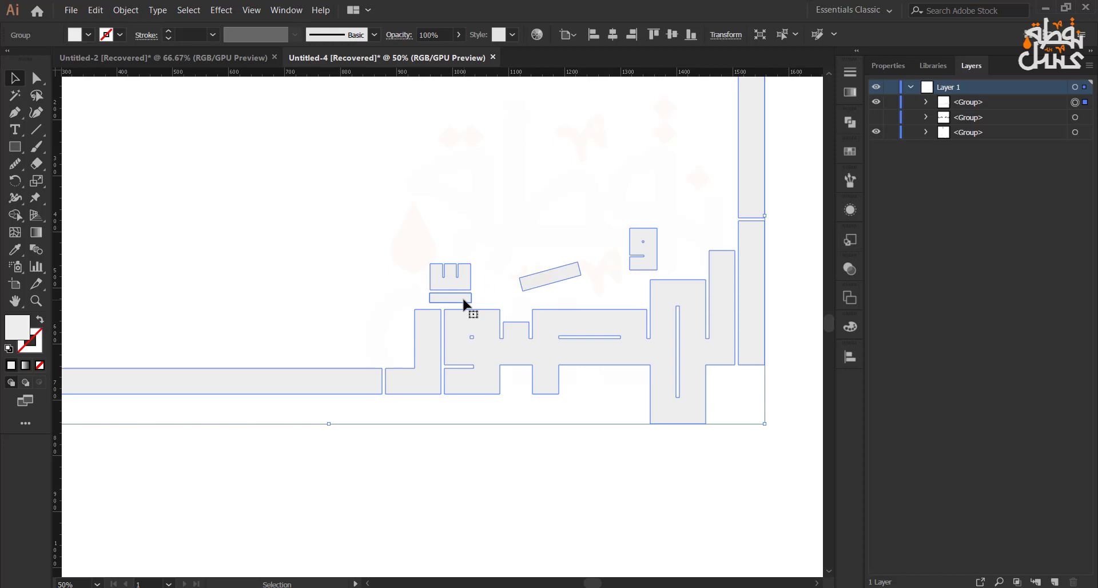
pyautogui.click(391, 280)
pyautogui.press('a')
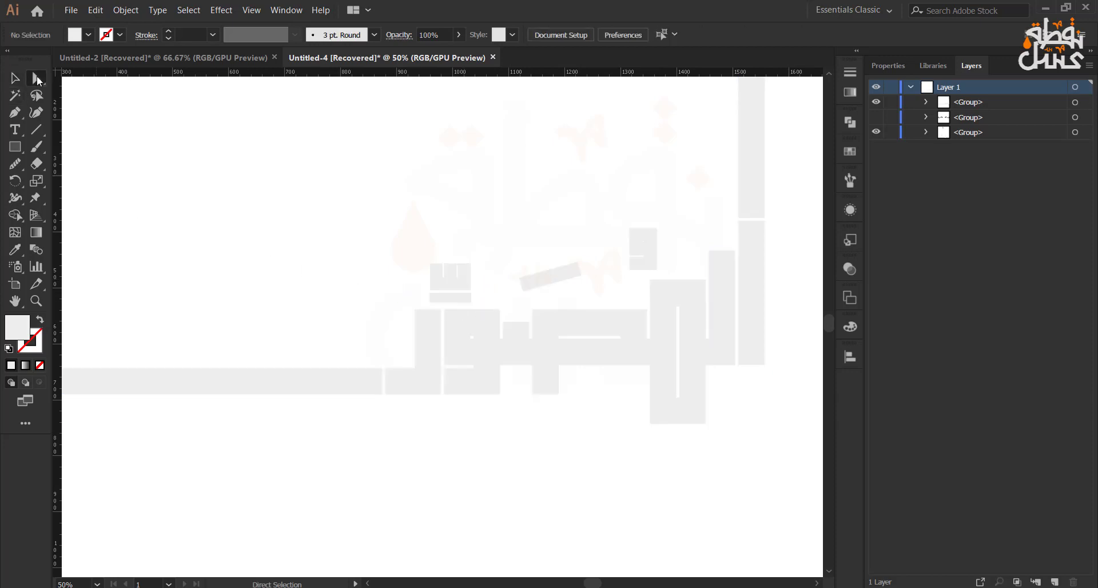
pyautogui.click(469, 289)
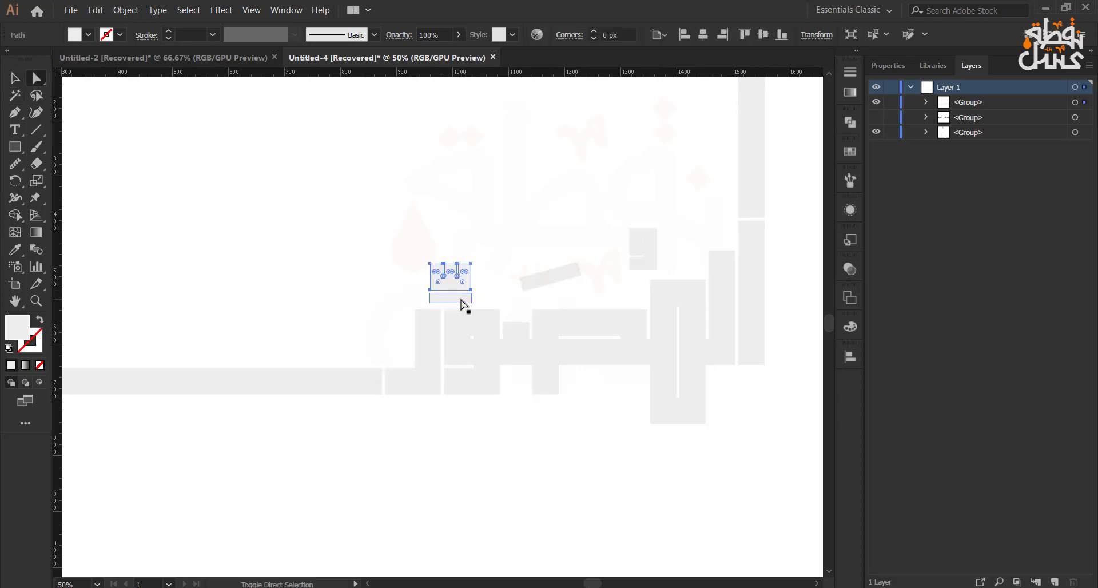
pyautogui.keyDown('shift'); pyautogui.click(463, 301); pyautogui.keyUp('shift')
pyautogui.keyDown('shift'); pyautogui.click(543, 282); pyautogui.keyUp('shift')
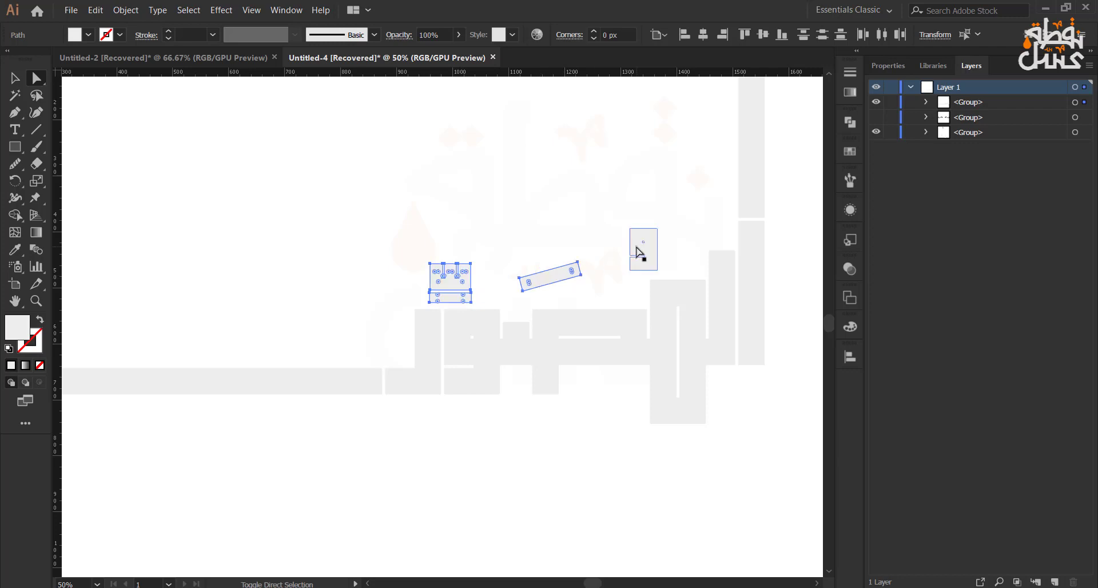
pyautogui.keyDown('shift'); pyautogui.click(639, 252); pyautogui.keyUp('shift')
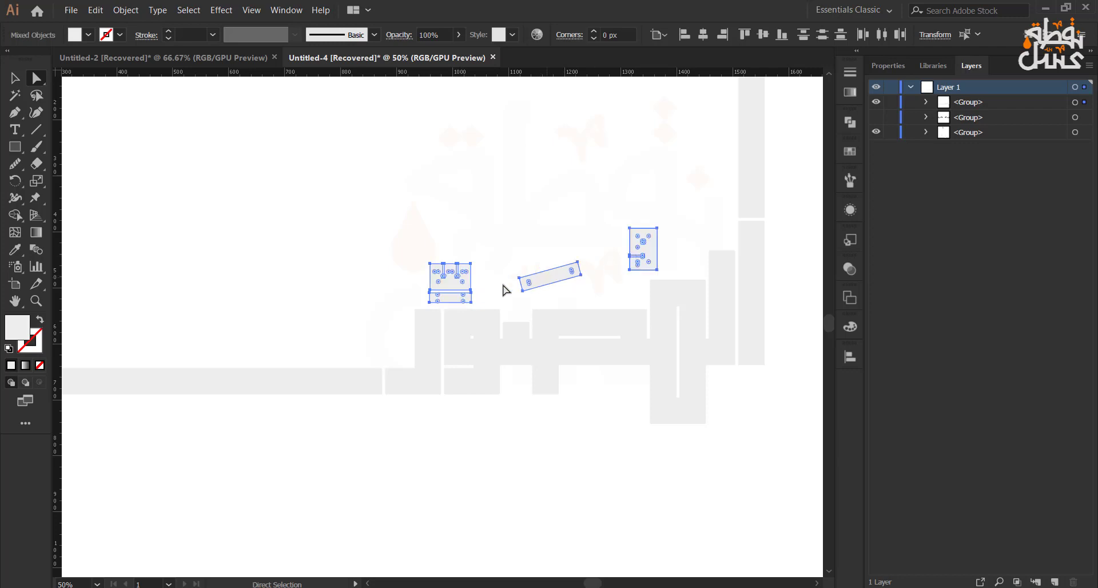
pyautogui.doubleClick(17, 332)
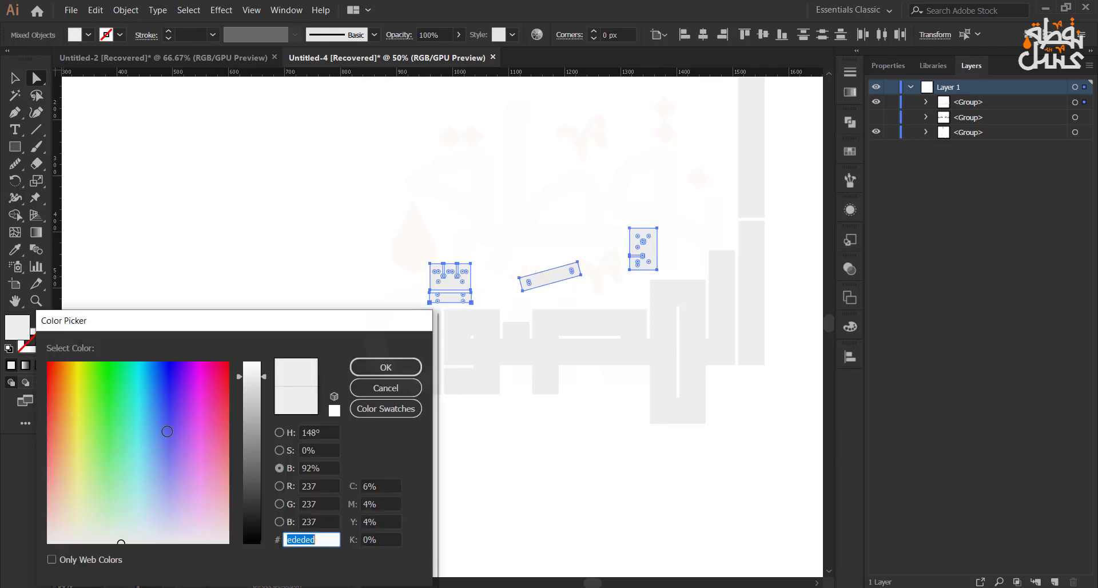
pyautogui.moveTo(80, 403); pyautogui.dragTo(75, 384)
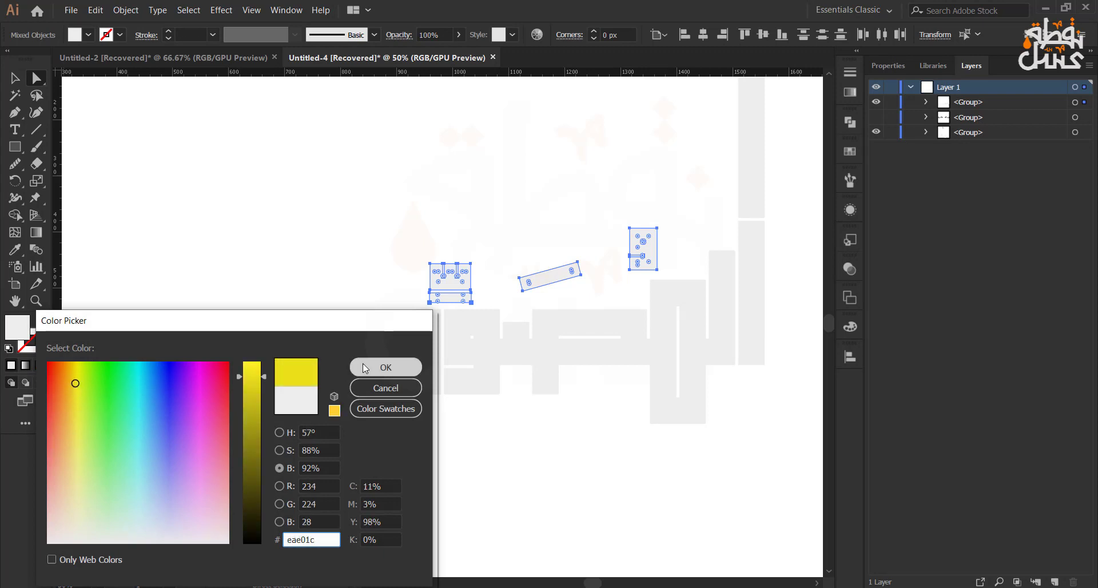
pyautogui.click(378, 366)
pyautogui.click(303, 280)
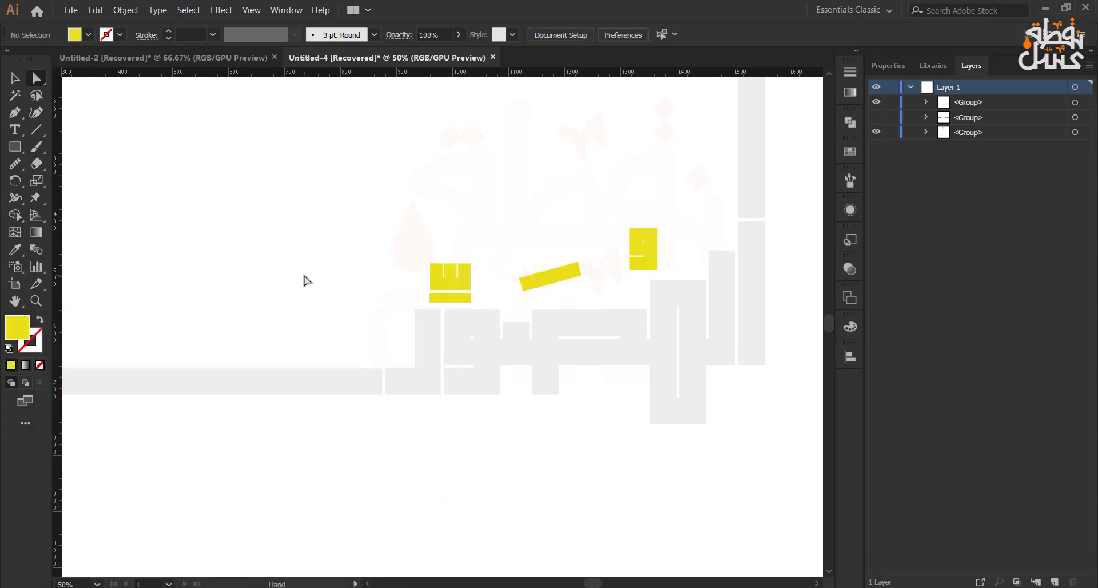
pyautogui.scroll(-1, 304, 276)
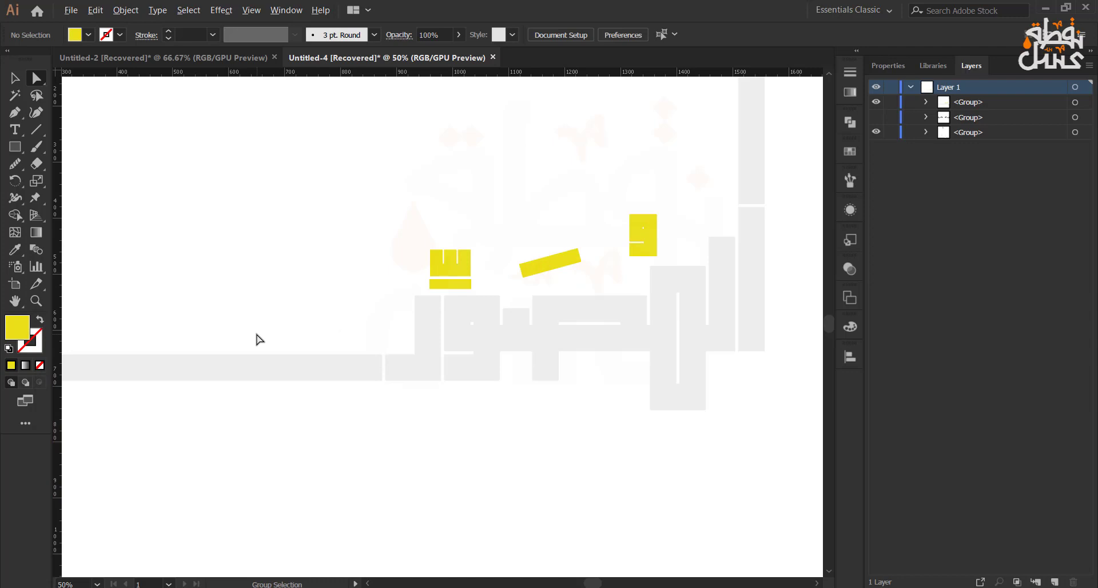
# Nudge the yellow 9-shaped mark slightly toward the tilted bar and shrink it proportionally about its centre
pyautogui.scroll(-1, 260, 340)
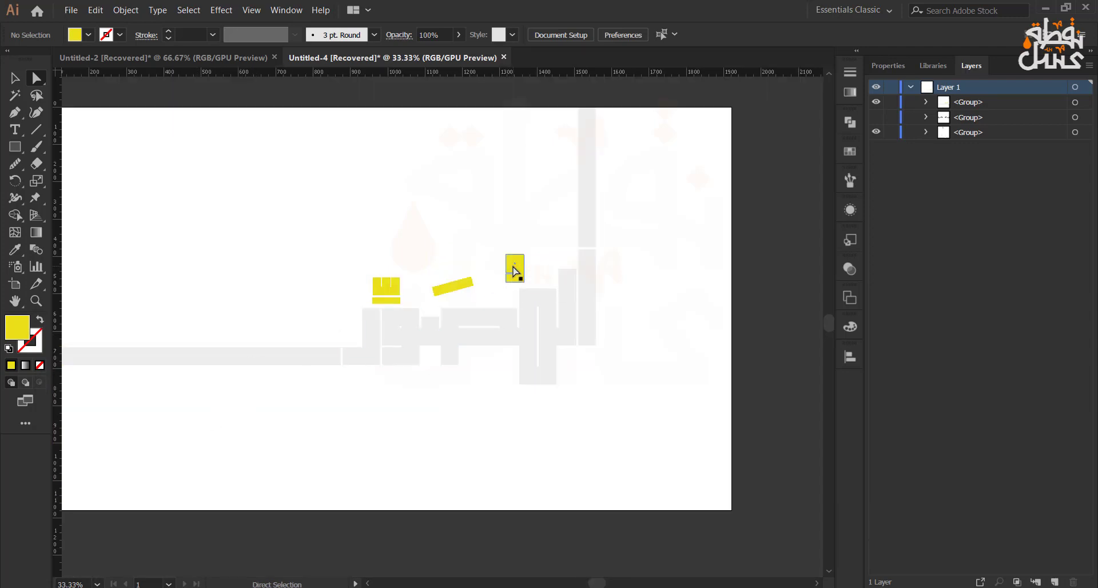
pyautogui.click(511, 271)
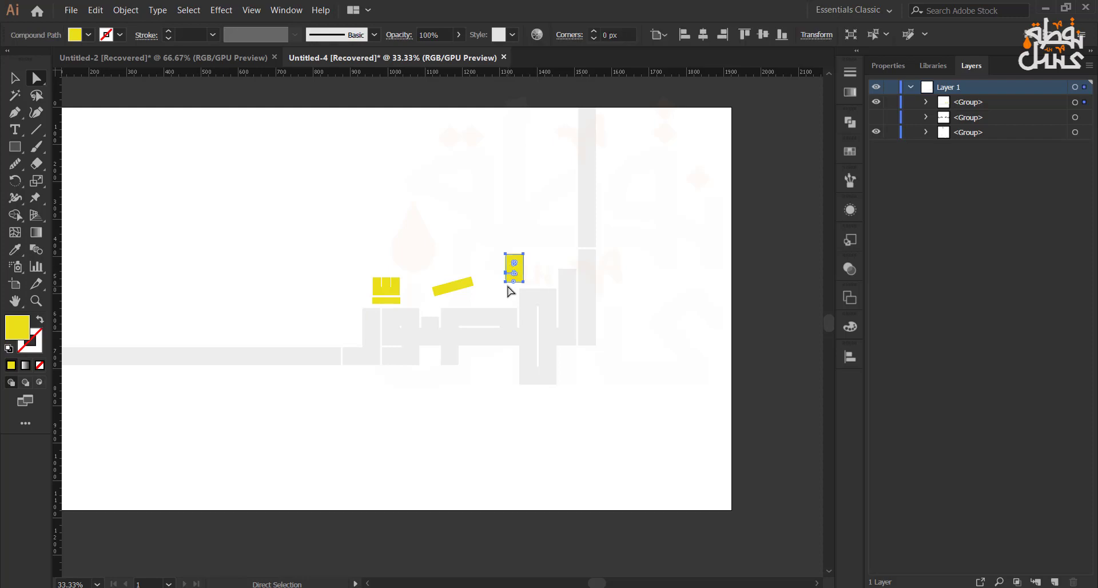
pyautogui.press('Left')
pyautogui.press('Left')
pyautogui.scroll(2, 535, 287)
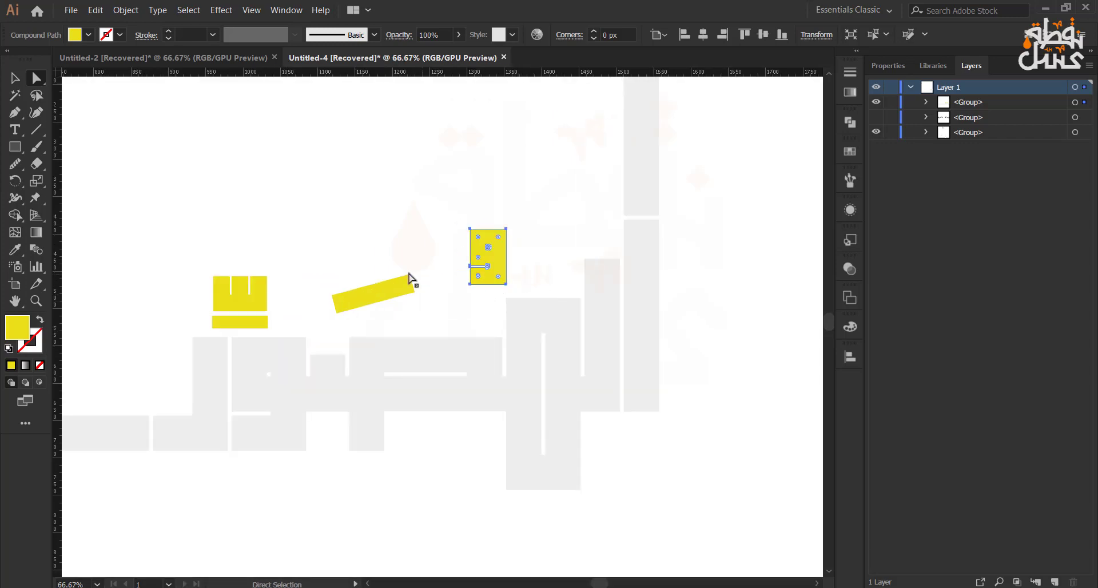
pyautogui.scroll(1, 436, 280)
pyautogui.press('v')
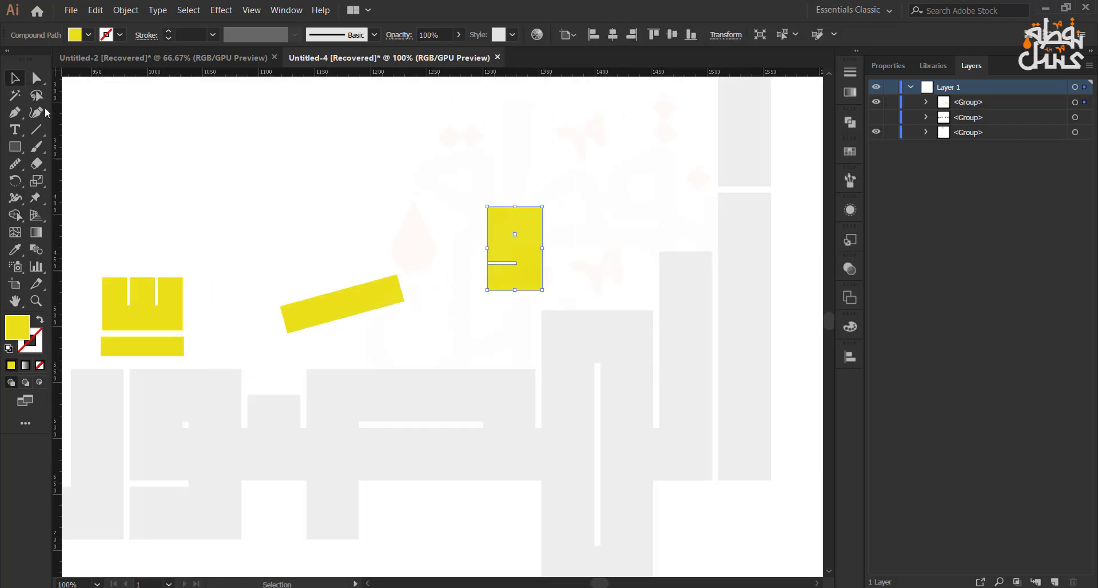
pyautogui.moveTo(543, 290); pyautogui.dragTo(536, 289)
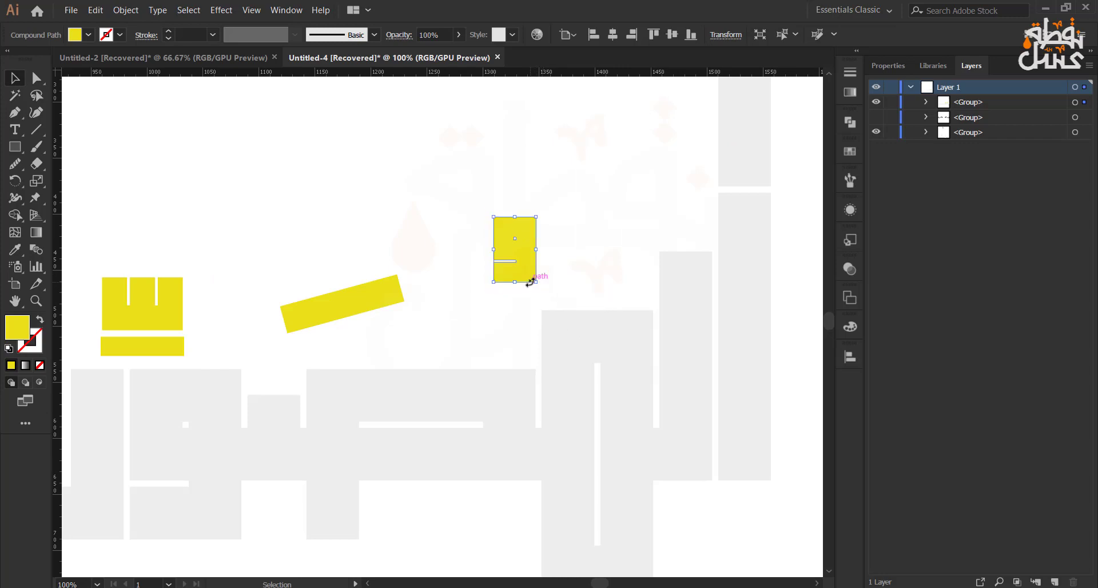
# Move the reduced 9-shaped mark straight down until it sits level with the top of the tall letter beside it
pyautogui.press('Down')
pyautogui.press('Down')
pyautogui.press('Down')
pyautogui.press('Down')
pyautogui.press('Down')
pyautogui.press('Down')
pyautogui.press('Down')
pyautogui.press('Down')
pyautogui.press('Down')
pyautogui.press('Down')
pyautogui.press('Down')
pyautogui.press('Down')
pyautogui.press('Down')
pyautogui.press('Down')
pyautogui.press('Down')
pyautogui.press('Down')
pyautogui.press('Down')
pyautogui.press('Down')
pyautogui.press('Down')
pyautogui.press('Down')
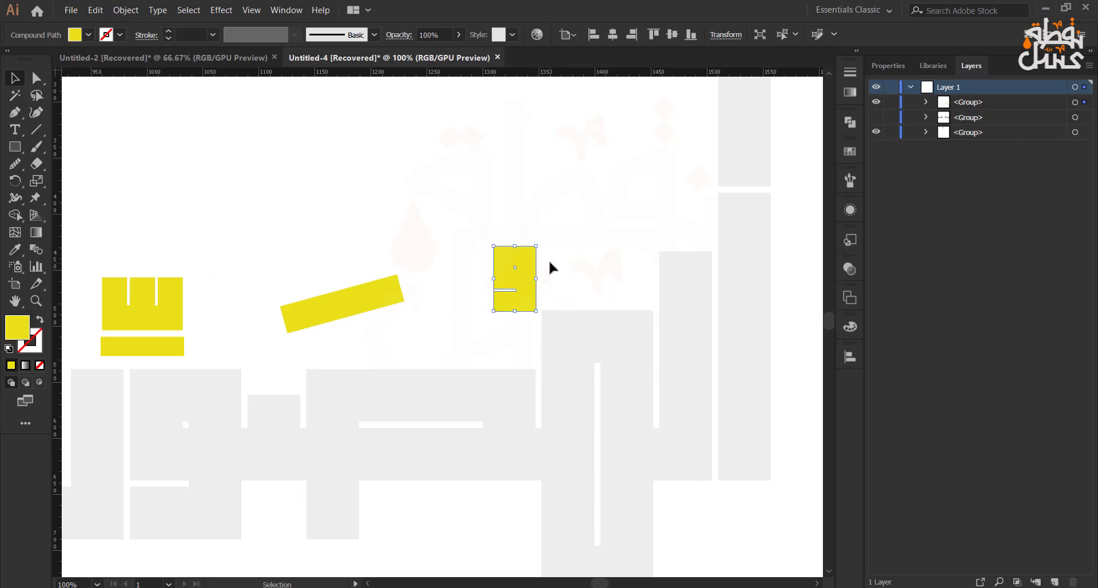
pyautogui.click(430, 289)
pyautogui.scroll(-3, 393, 293)
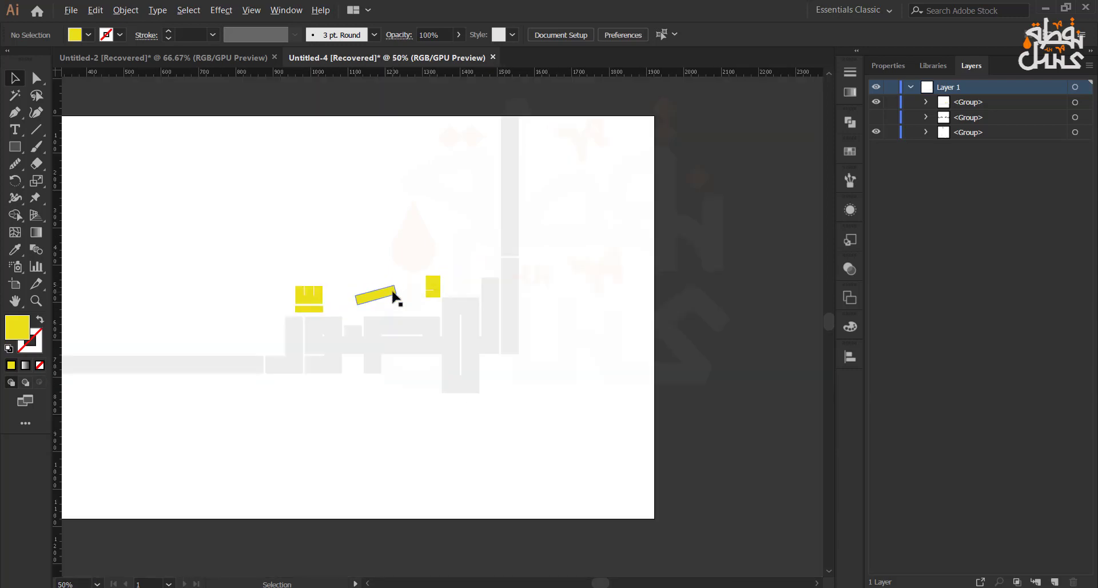
# Copy the whole lettering group with its yellow marks and paste the duplicate in place in front of the original
pyautogui.moveTo(111, 437); pyautogui.dragTo(580, 160)
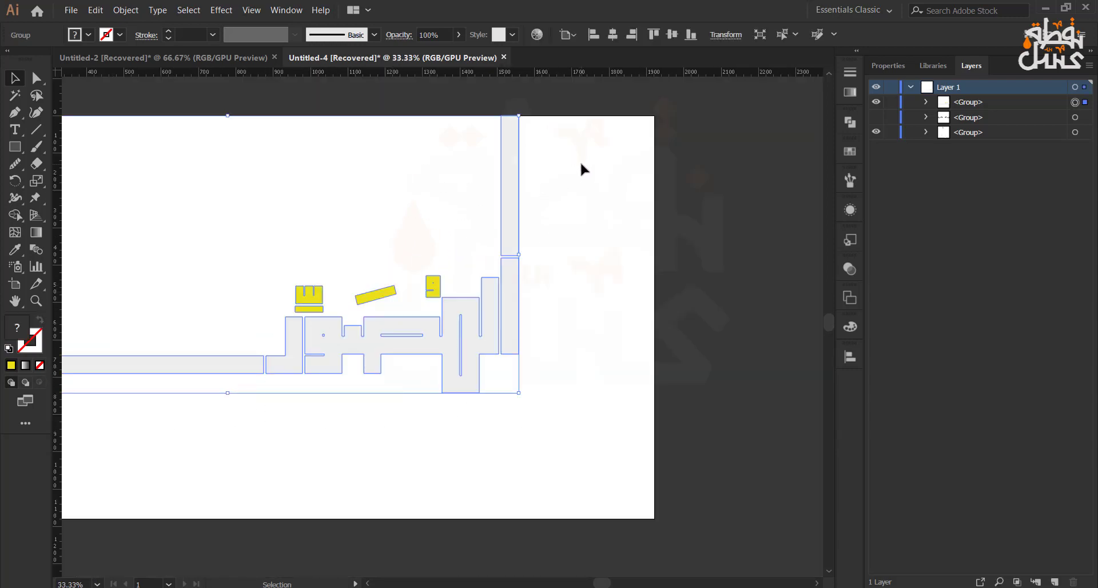
pyautogui.press('a')
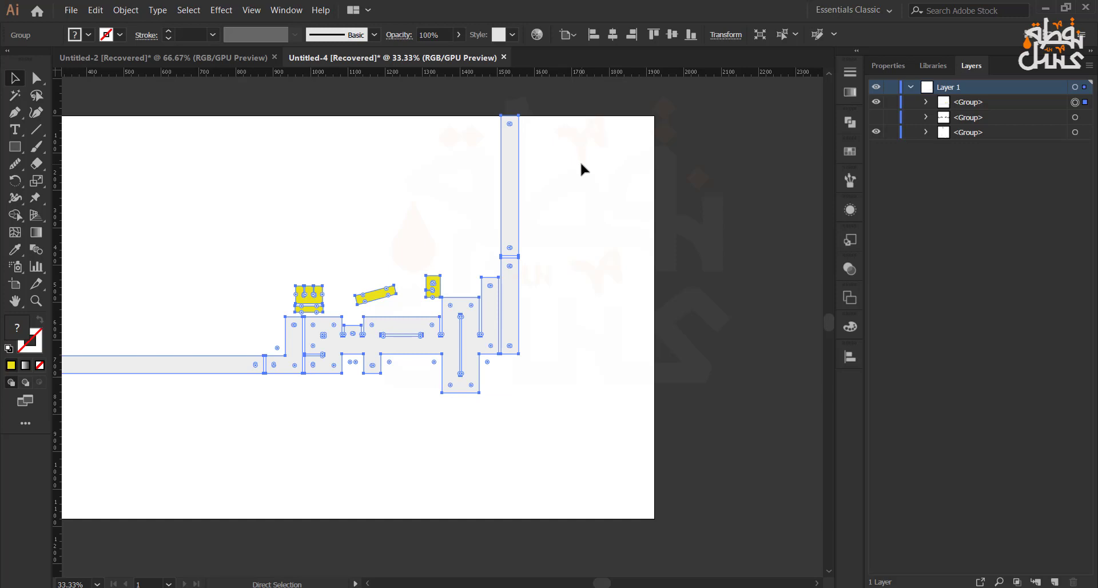
pyautogui.press('v')
pyautogui.click(568, 180)
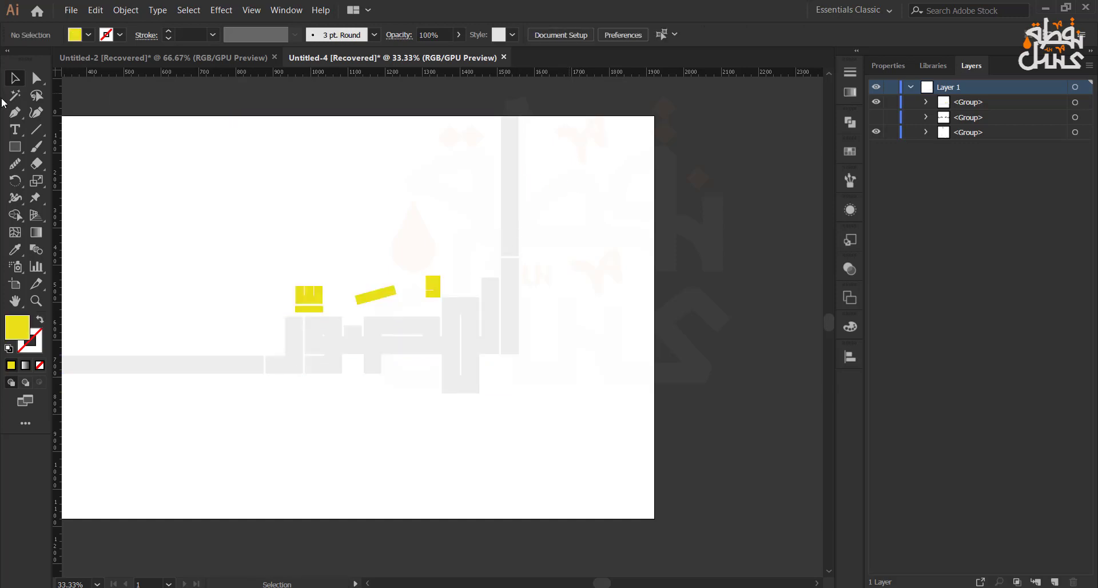
pyautogui.moveTo(125, 431); pyautogui.dragTo(630, 139)
pyautogui.press('a')
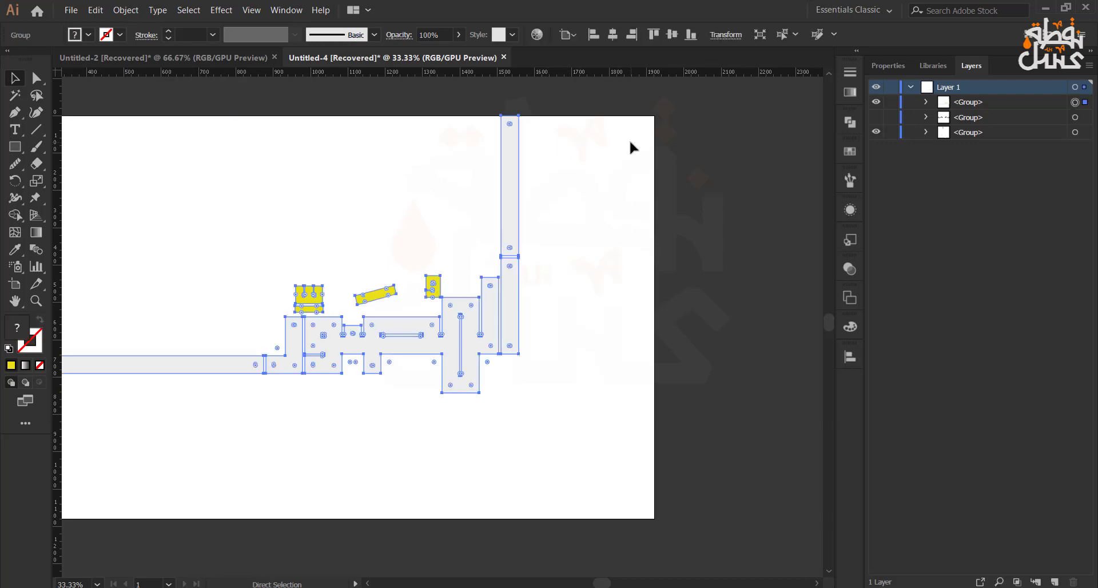
pyautogui.hotkey('ctrl', 'f')
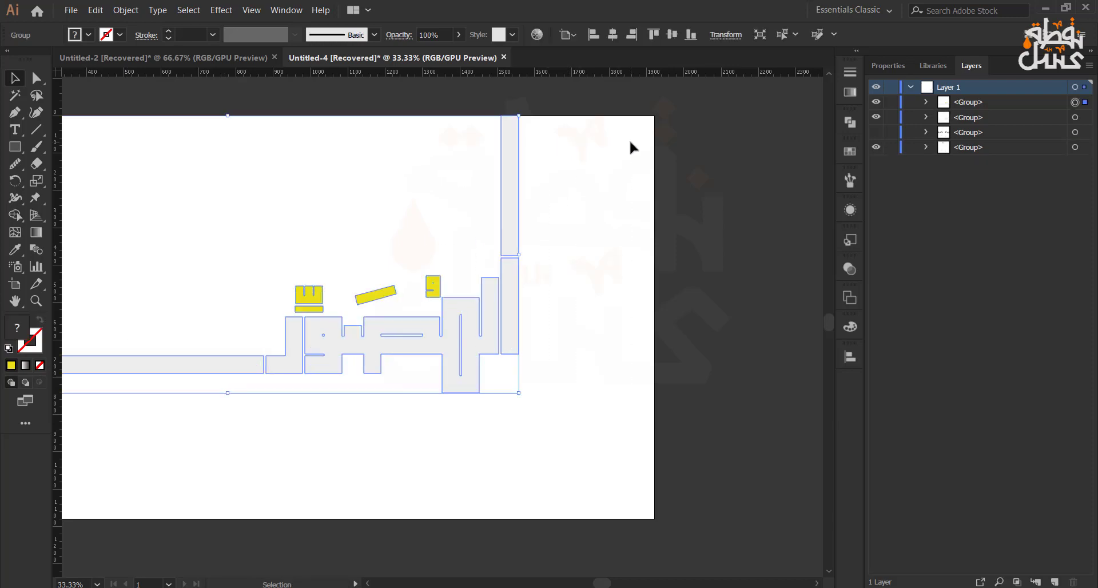
# Give the lettering group directly behind the front copy a 0.25 pt stroke and color it black (#000000)
pyautogui.click(1075, 117)
pyautogui.click(168, 31)
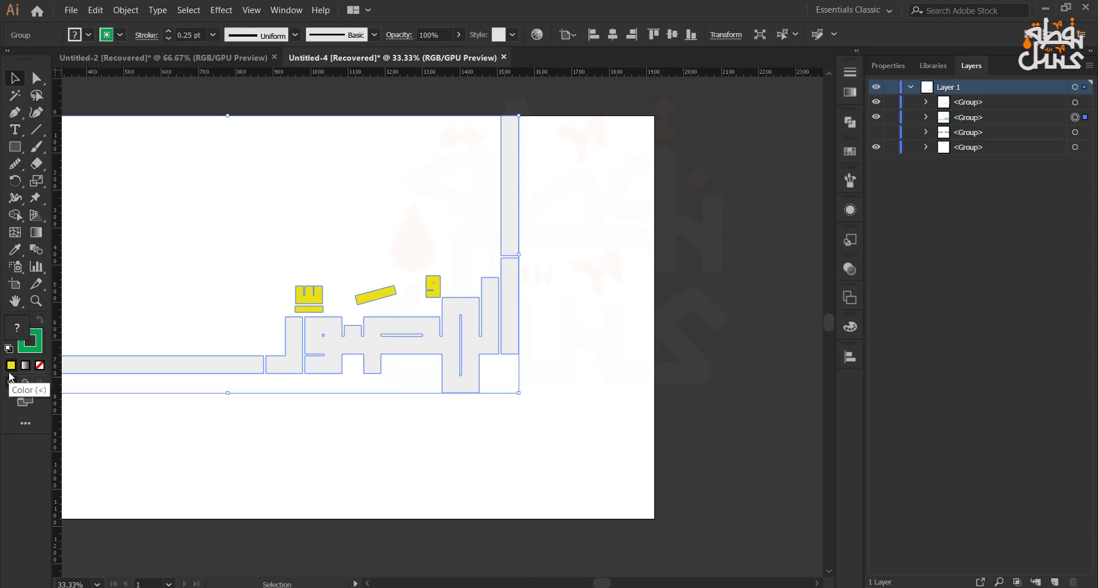
pyautogui.doubleClick(30, 342)
pyautogui.moveTo(257, 486); pyautogui.dragTo(249, 546)
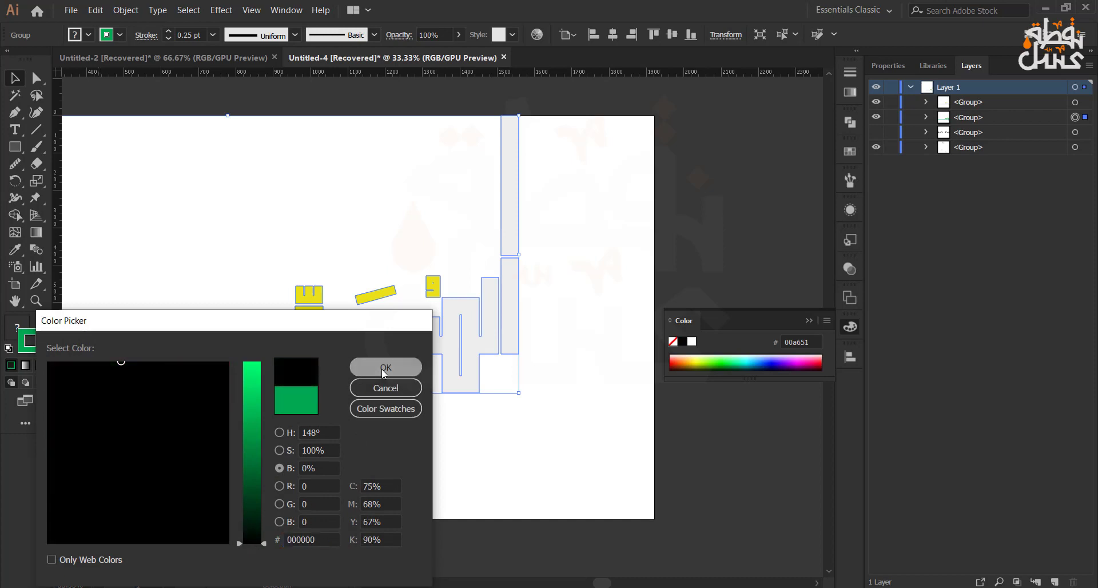
pyautogui.click(381, 368)
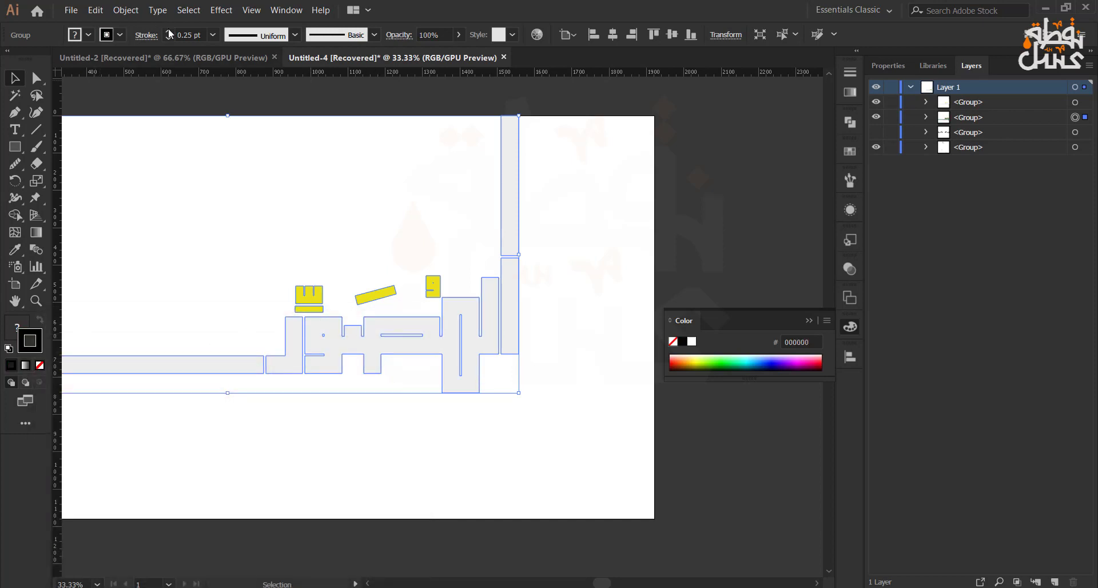
# Thicken the black stroke of the rear lettering copy to 36 pt and give it rounded corner joins
pyautogui.moveTo(170, 35); pyautogui.dragTo(170, 34)
pyautogui.click(146, 36)
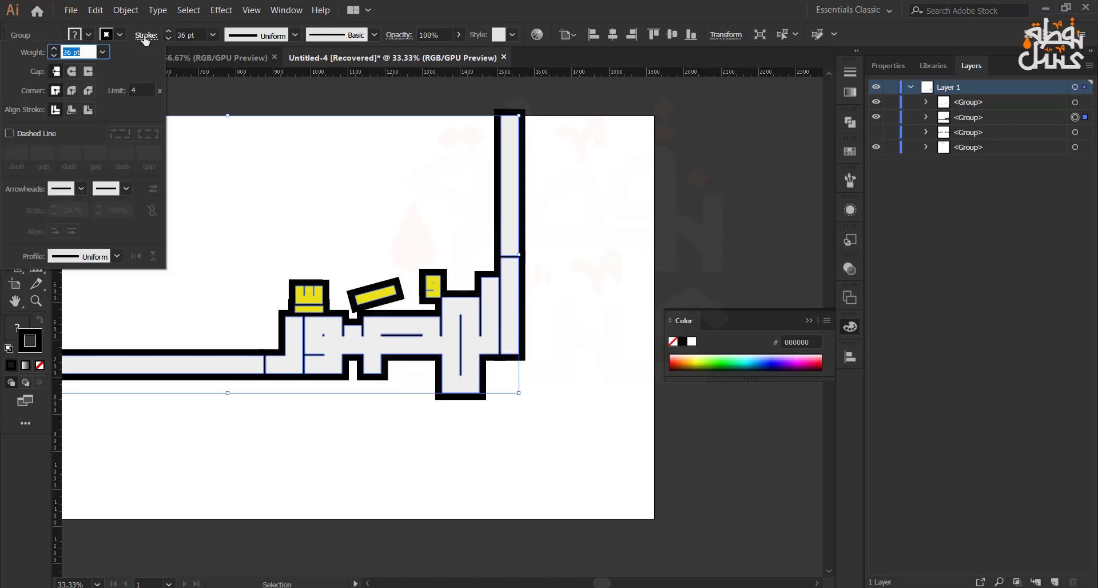
pyautogui.click(72, 90)
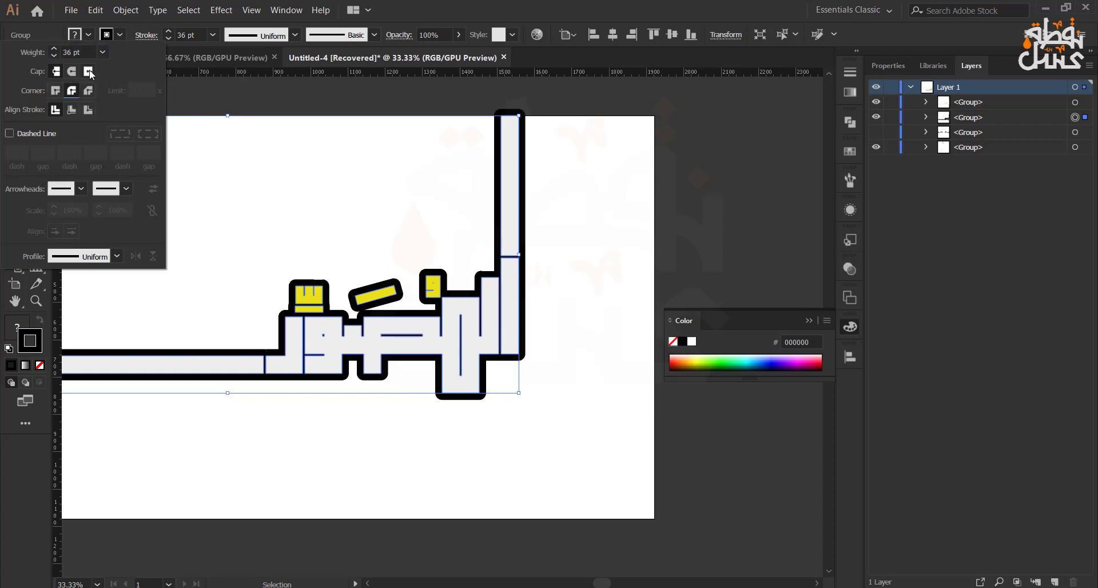
pyautogui.click(425, 5)
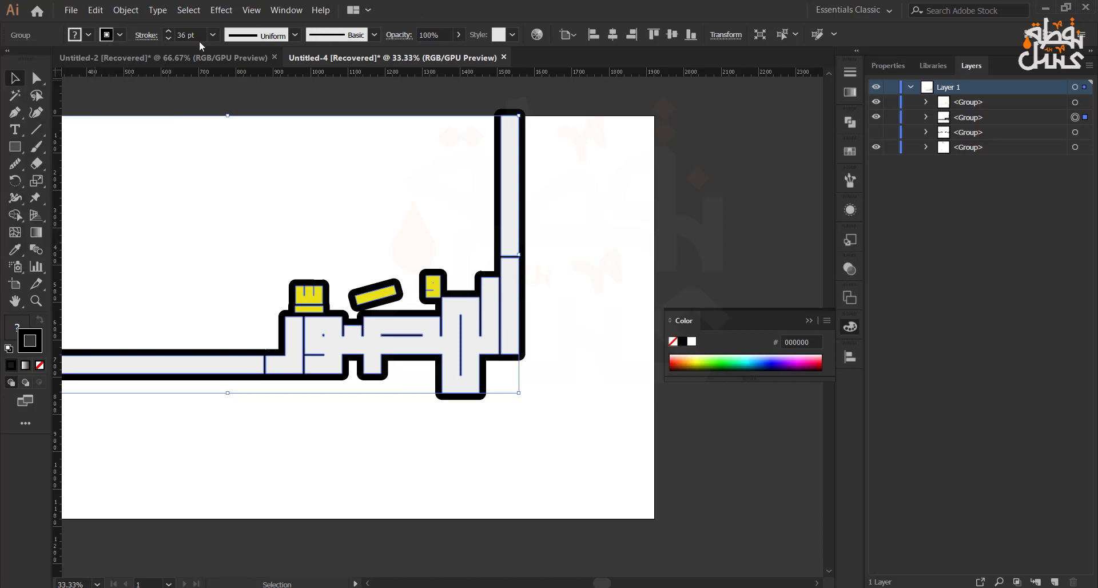
# Increase the black outline of the rear lettering copy to 59 pt and deselect the group
pyautogui.click(169, 33)
pyautogui.click(170, 32)
pyautogui.click(170, 33)
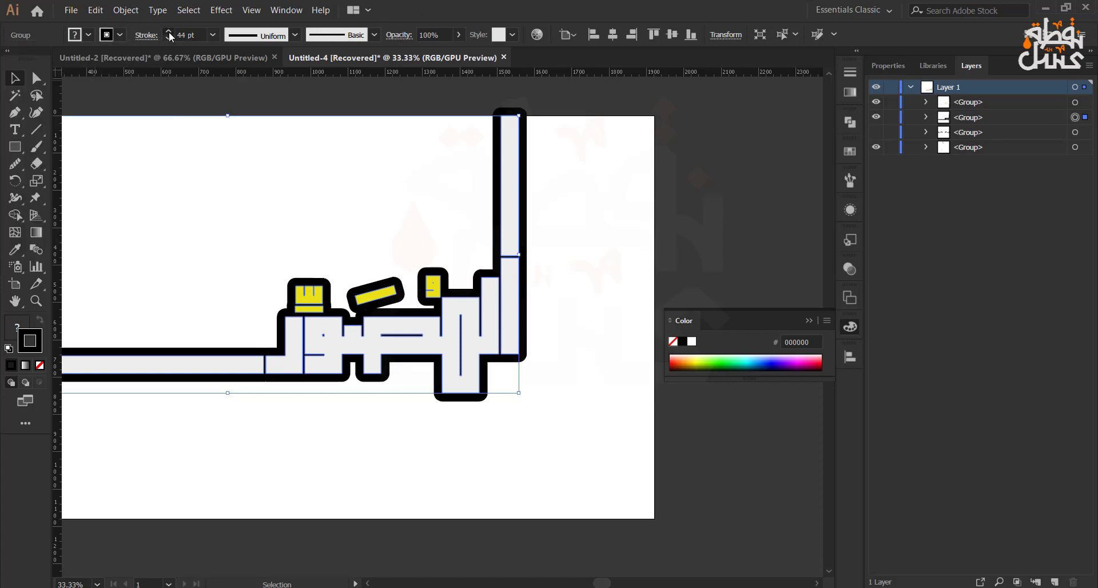
pyautogui.click(170, 33)
pyautogui.click(170, 33)
pyautogui.click(170, 33)
pyautogui.click(170, 33)
pyautogui.click(170, 33)
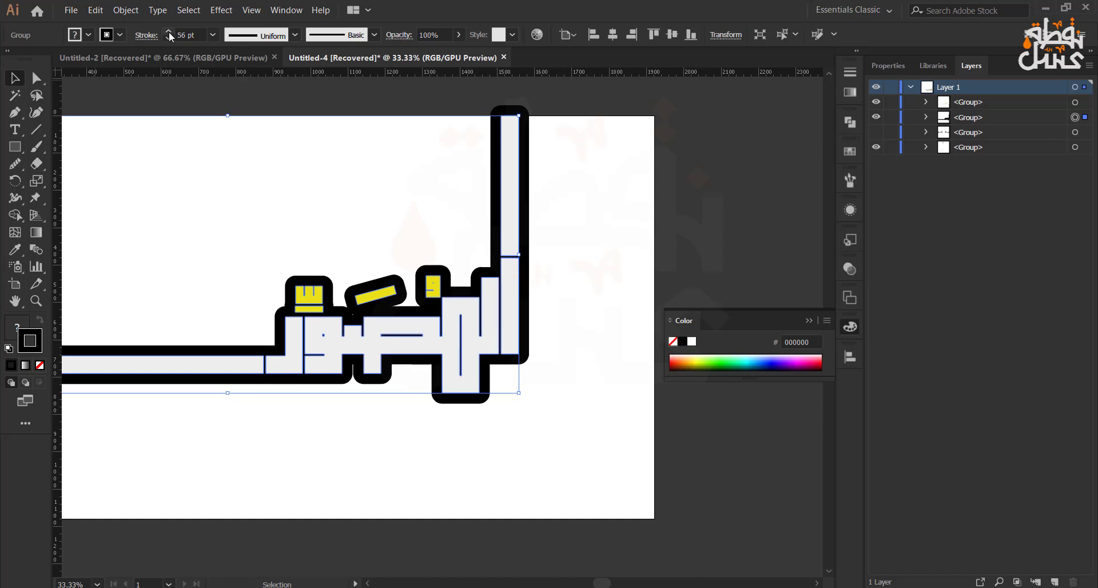
pyautogui.click(169, 32)
pyautogui.click(170, 32)
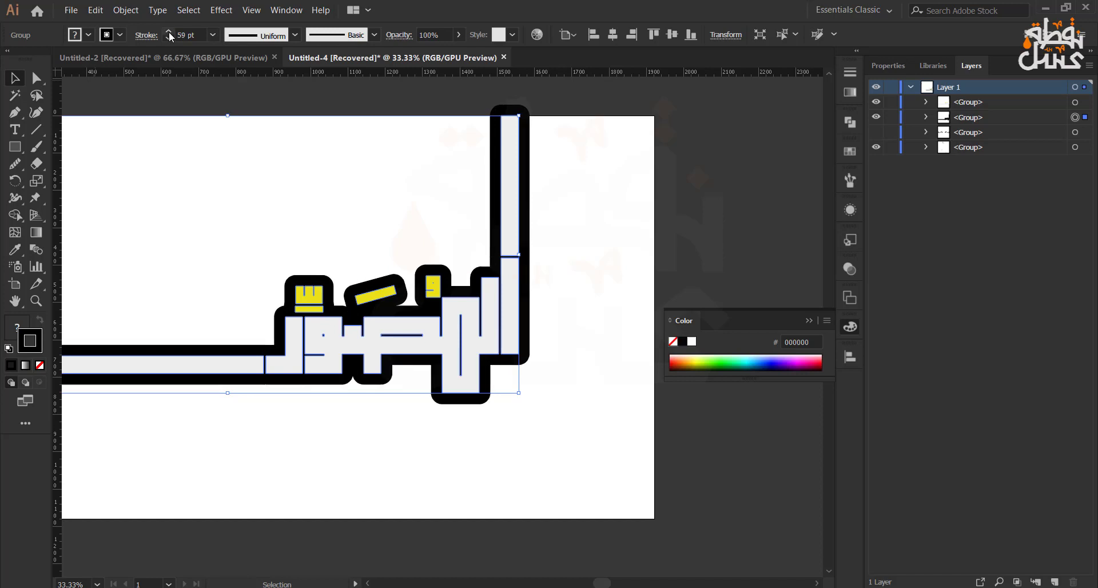
pyautogui.click(189, 257)
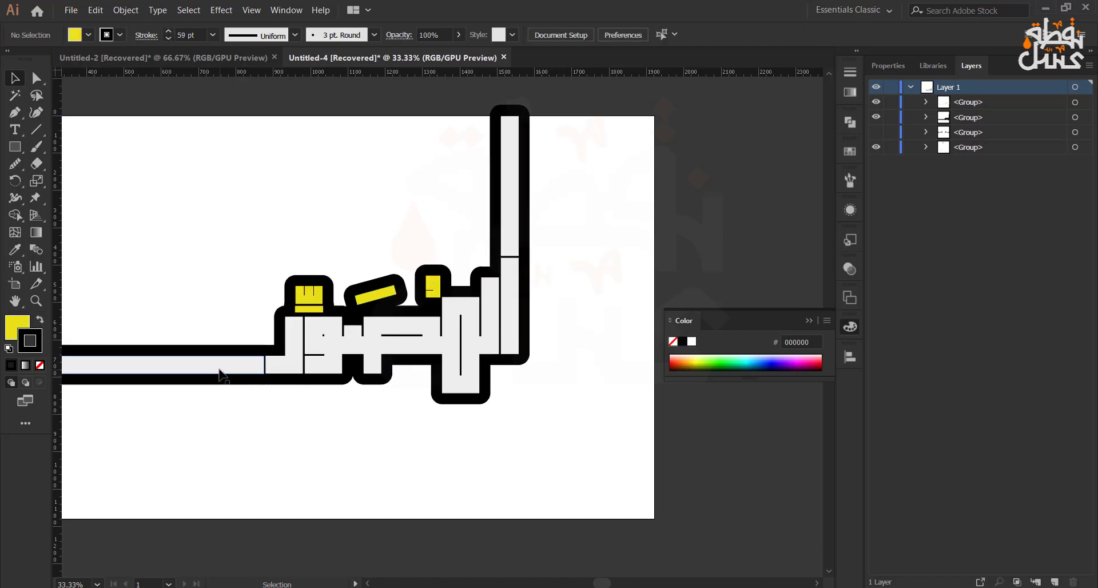
# Fill all the light grey letter shapes of the front group with white (#ffffff), leaving the small marks yellow
pyautogui.click(221, 375)
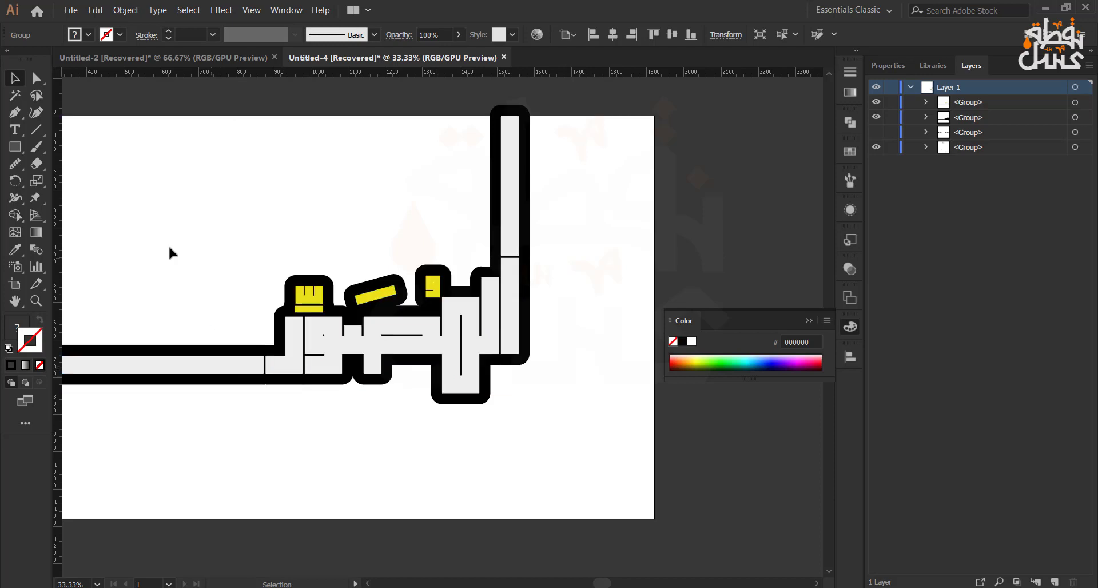
pyautogui.click(169, 248)
pyautogui.click(36, 78)
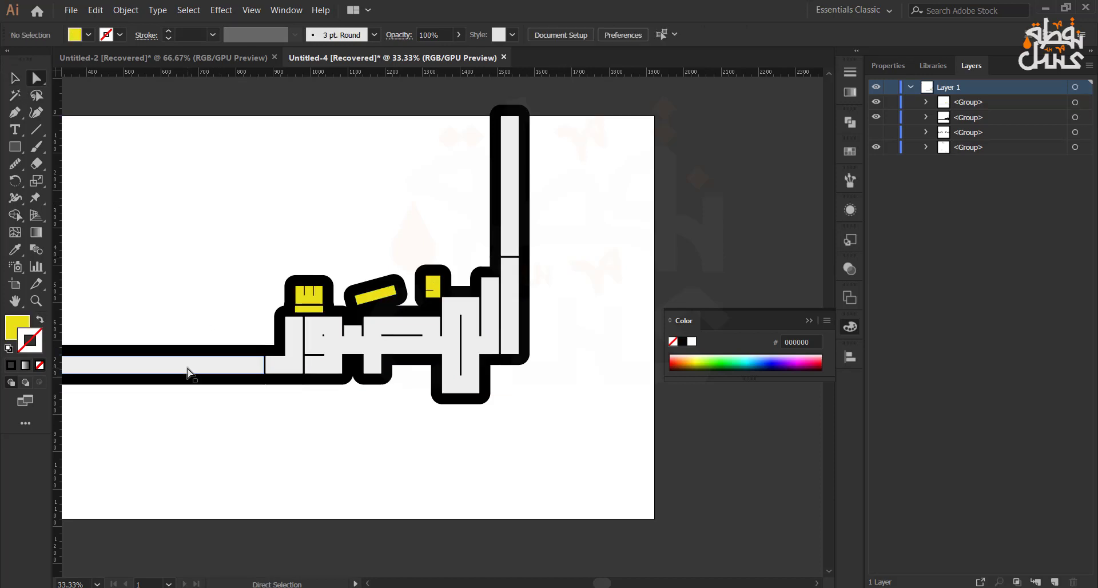
pyautogui.scroll(1, 196, 375)
pyautogui.click(346, 365)
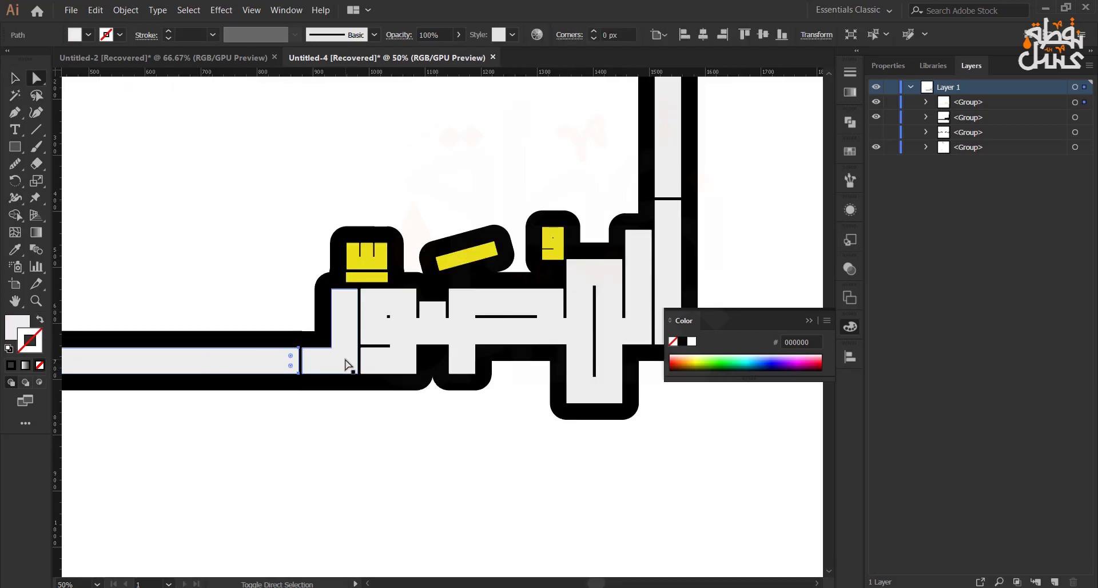
pyautogui.keyDown('shift'); pyautogui.click(390, 368); pyautogui.keyUp('shift')
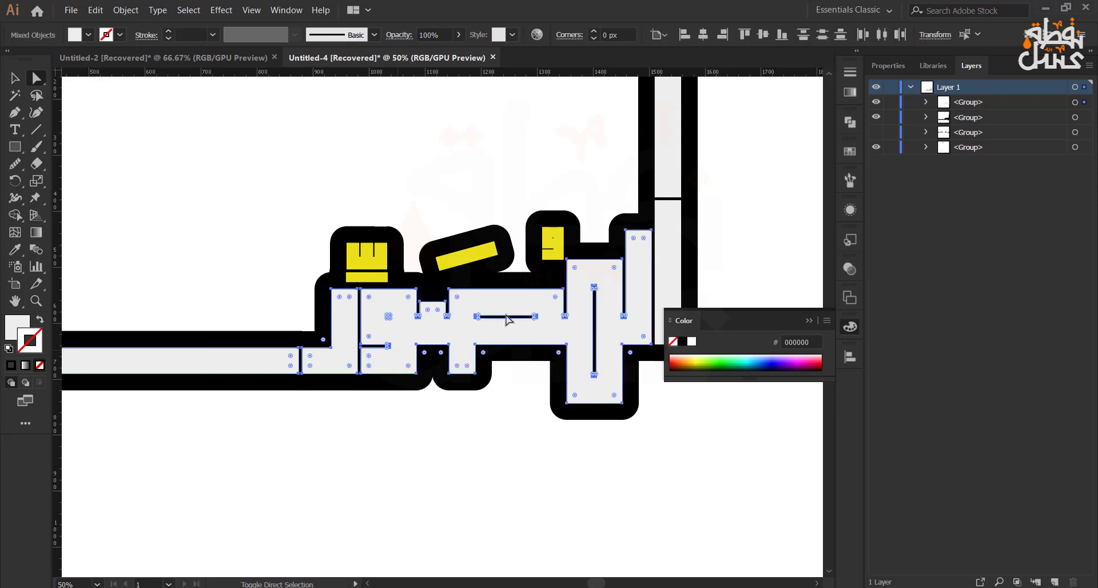
pyautogui.keyDown('shift'); pyautogui.click(676, 154); pyautogui.keyUp('shift')
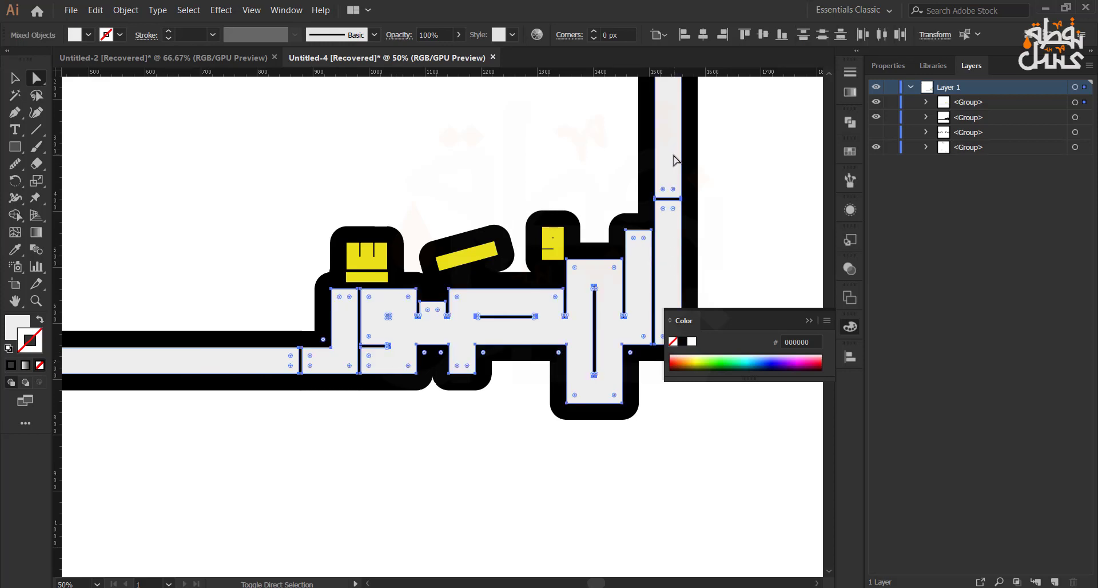
pyautogui.doubleClick(12, 332)
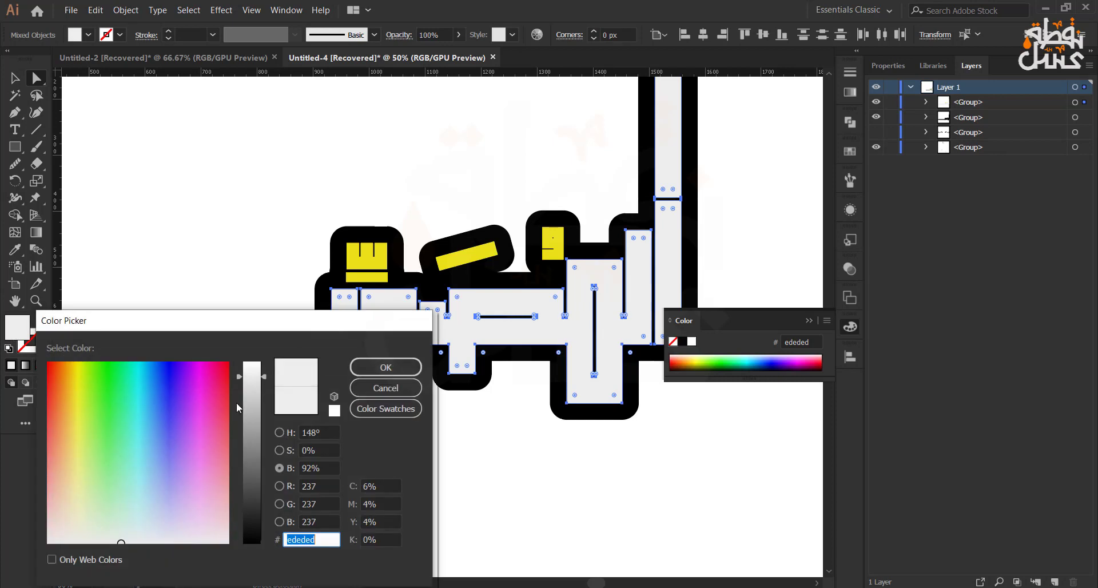
pyautogui.write('ffffff')
pyautogui.click(355, 366)
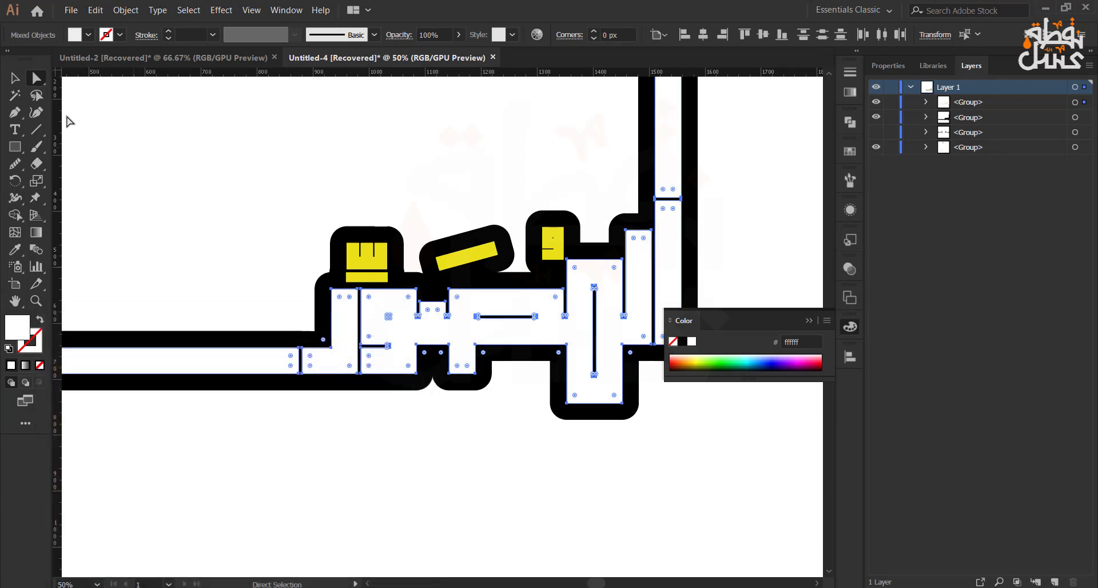
pyautogui.click(14, 78)
pyautogui.click(108, 137)
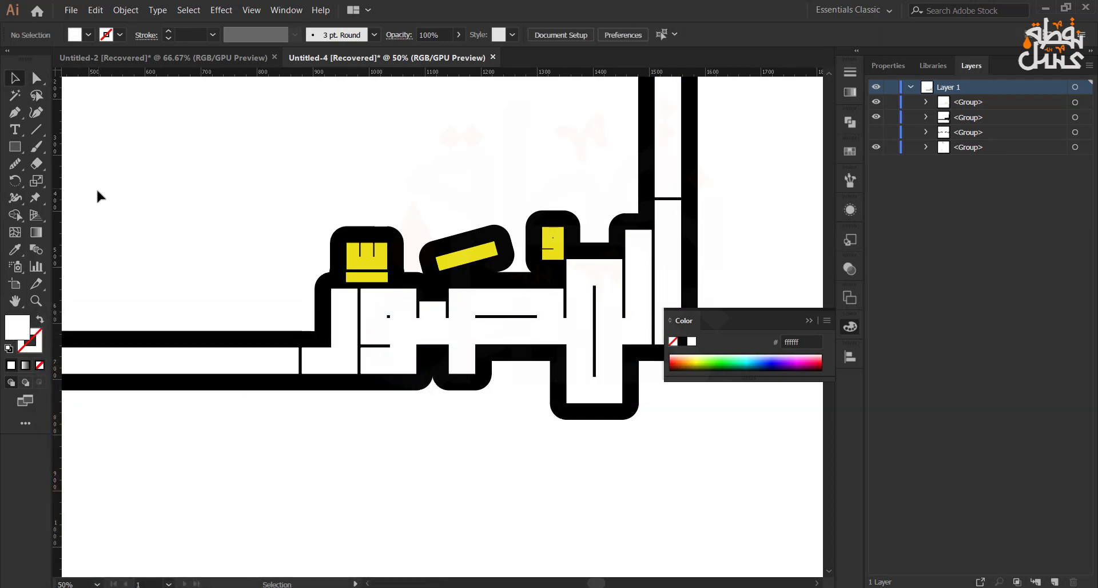
# Reduce the black outline of the rear lettering copy to 34 pt and deselect the group
pyautogui.scroll(-1, 96, 190)
pyautogui.moveTo(96, 190); pyautogui.dragTo(193, 239)
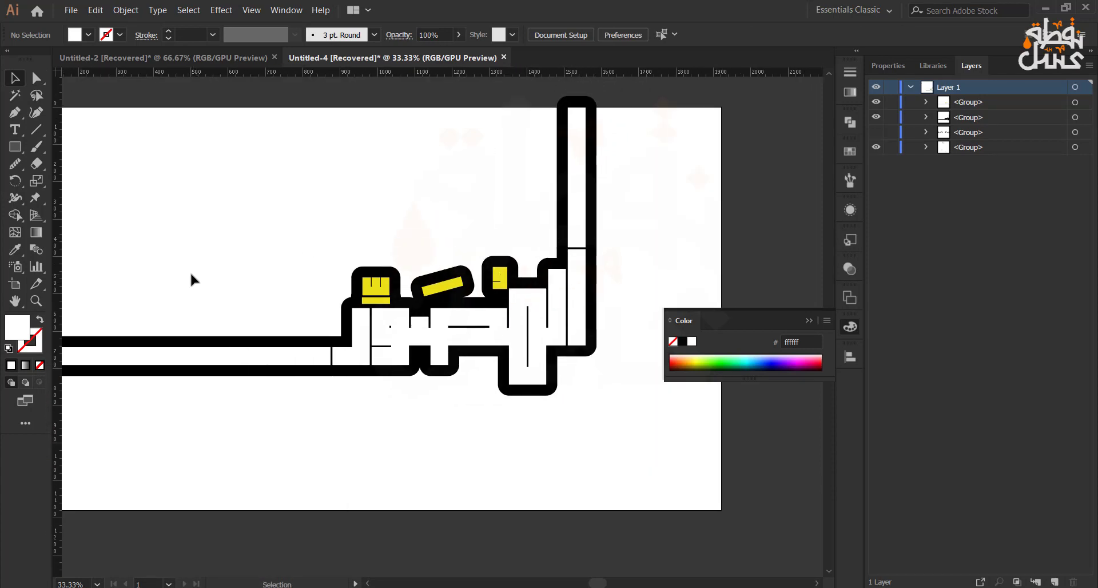
pyautogui.scroll(-1, 192, 280)
pyautogui.moveTo(174, 254); pyautogui.dragTo(203, 301)
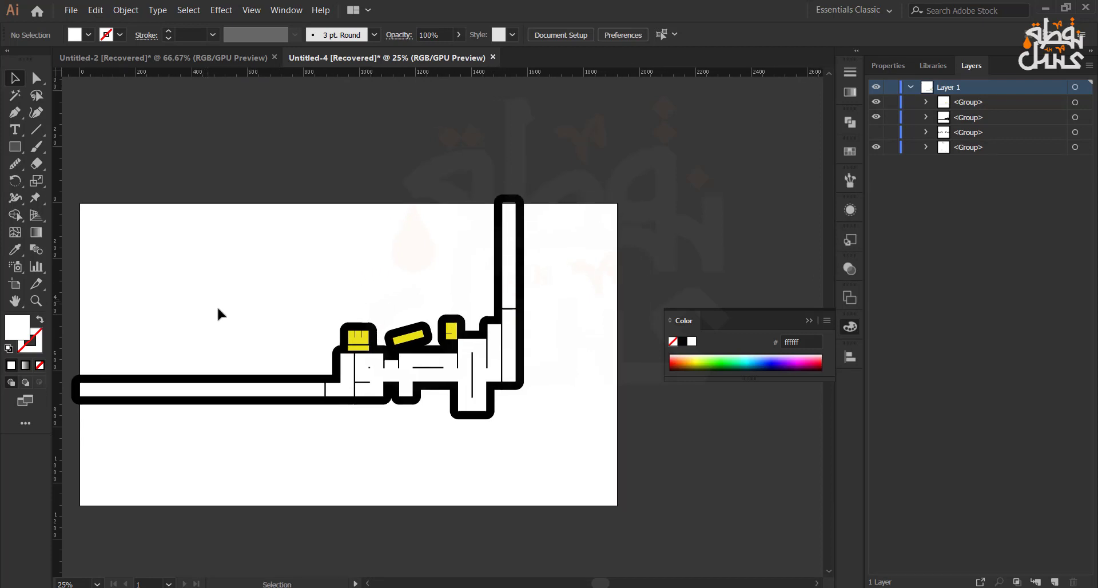
pyautogui.scroll(1, 233, 325)
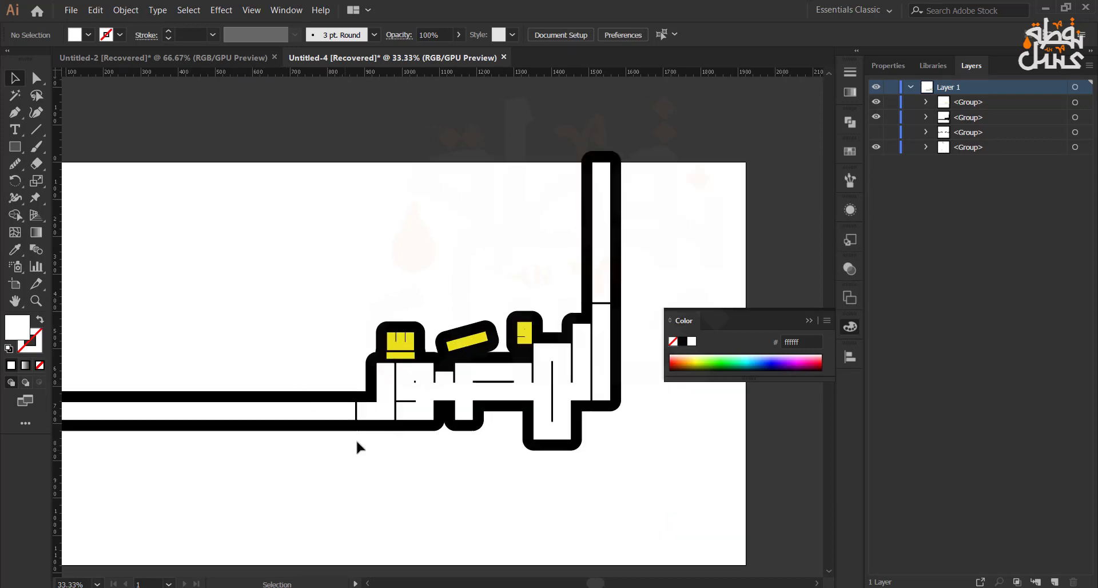
pyautogui.click(1075, 118)
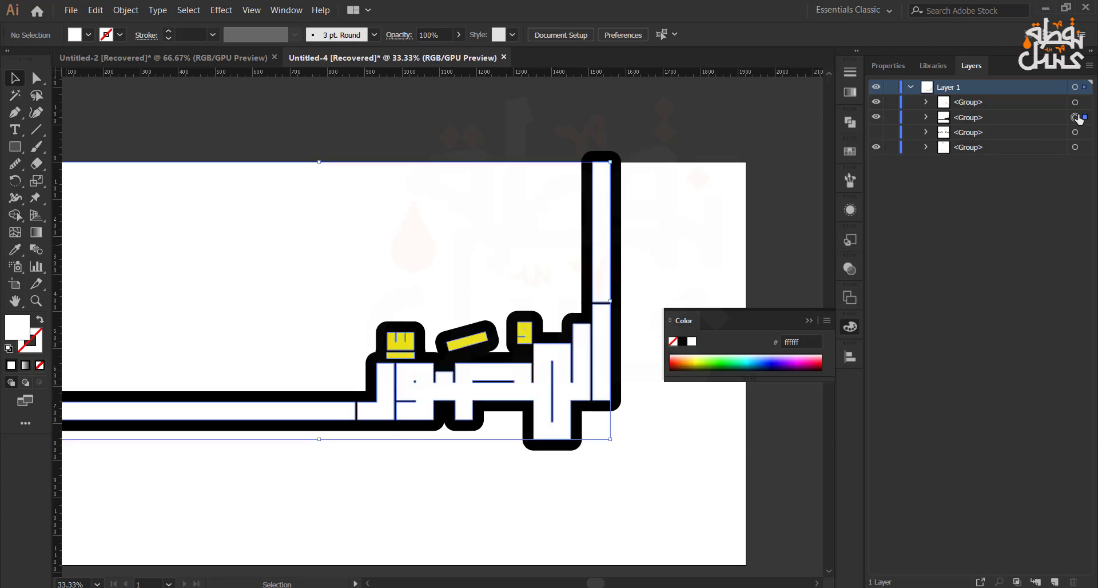
pyautogui.click(169, 40)
pyautogui.click(169, 40)
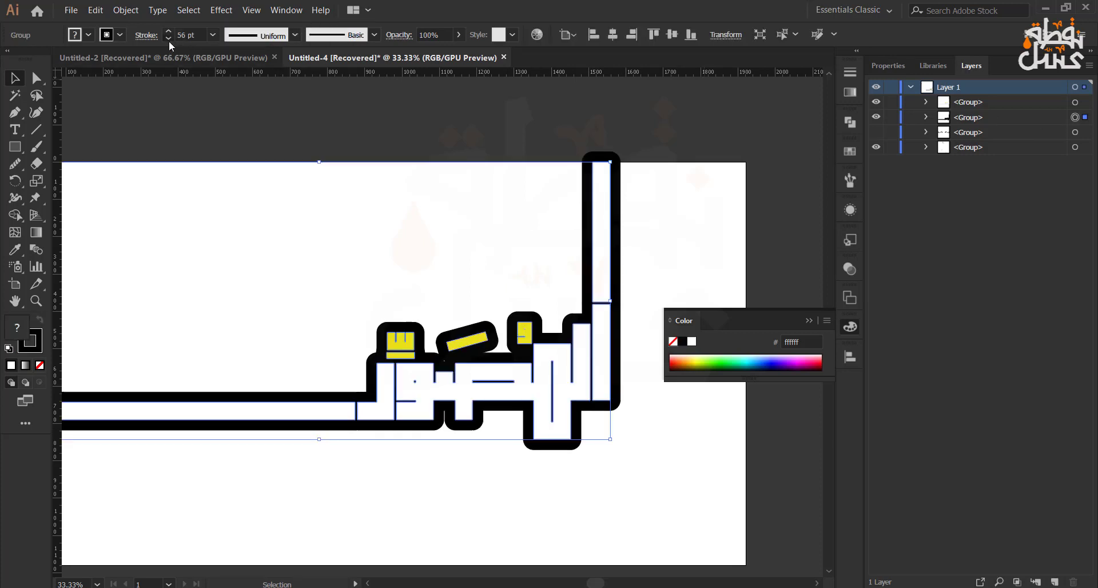
pyautogui.click(169, 41)
pyautogui.click(170, 41)
pyautogui.click(170, 40)
pyautogui.click(170, 40)
pyautogui.click(169, 41)
pyautogui.click(170, 40)
pyautogui.click(169, 40)
pyautogui.click(170, 40)
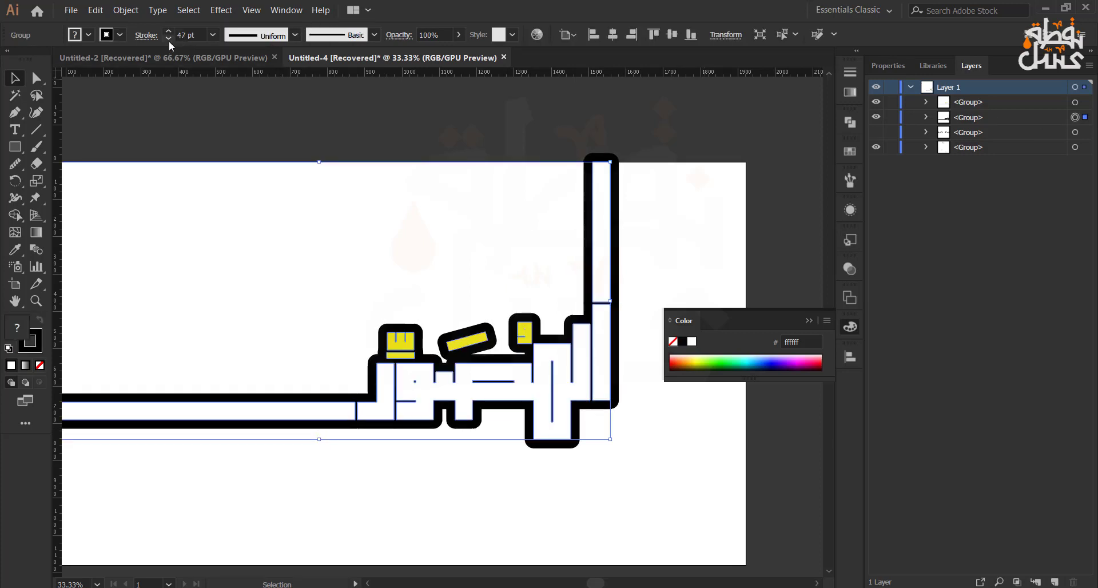
pyautogui.click(170, 40)
pyautogui.click(169, 40)
pyautogui.click(169, 40)
pyautogui.click(169, 40)
pyautogui.click(169, 40)
pyautogui.click(170, 40)
pyautogui.click(170, 40)
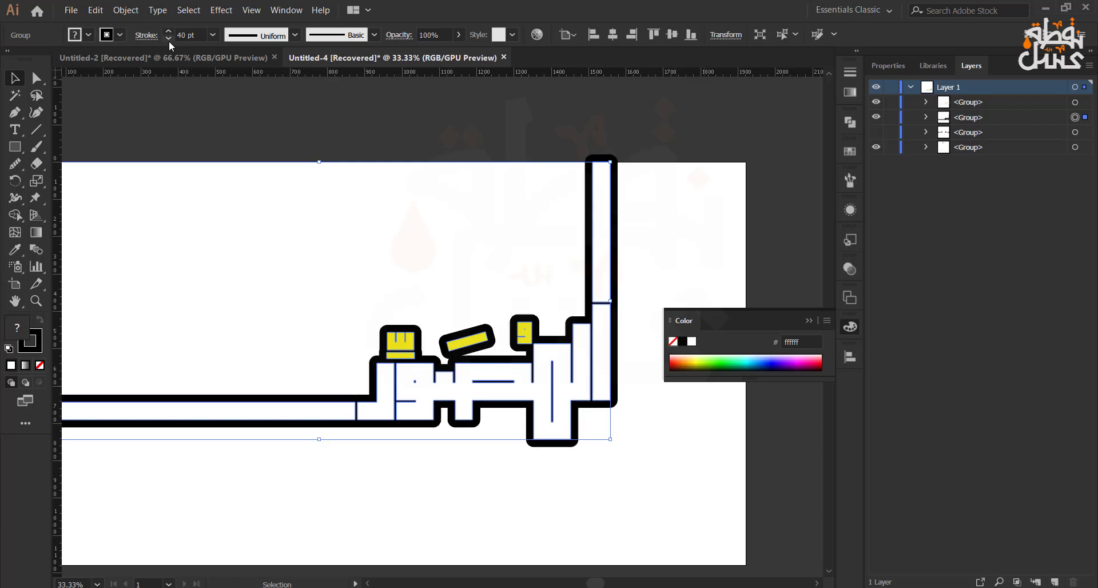
pyautogui.click(169, 40)
pyautogui.click(169, 40)
pyautogui.click(170, 40)
pyautogui.click(169, 40)
pyautogui.click(170, 40)
pyautogui.click(169, 40)
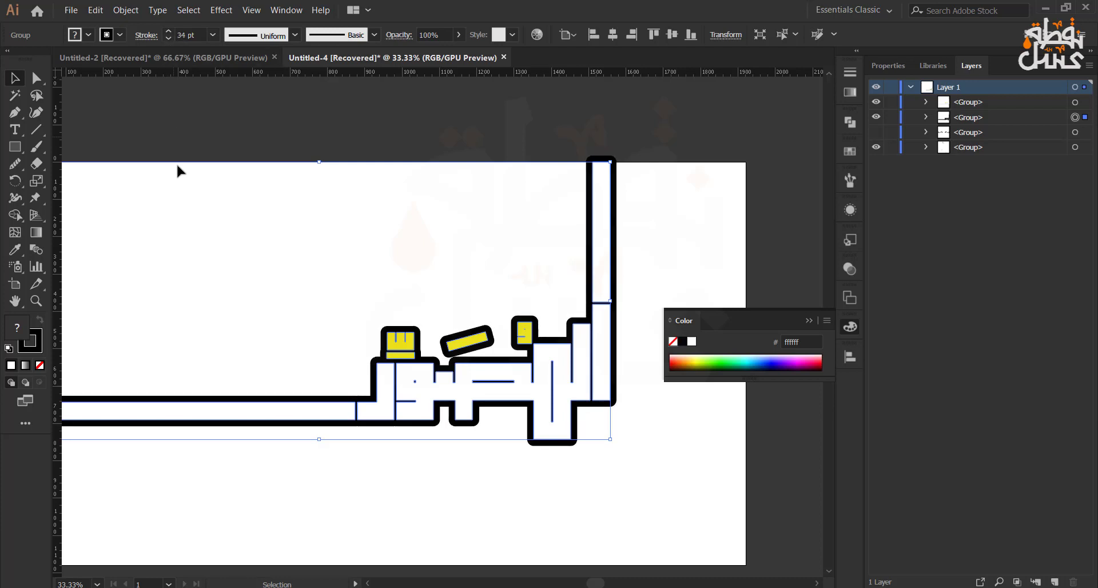
pyautogui.click(197, 242)
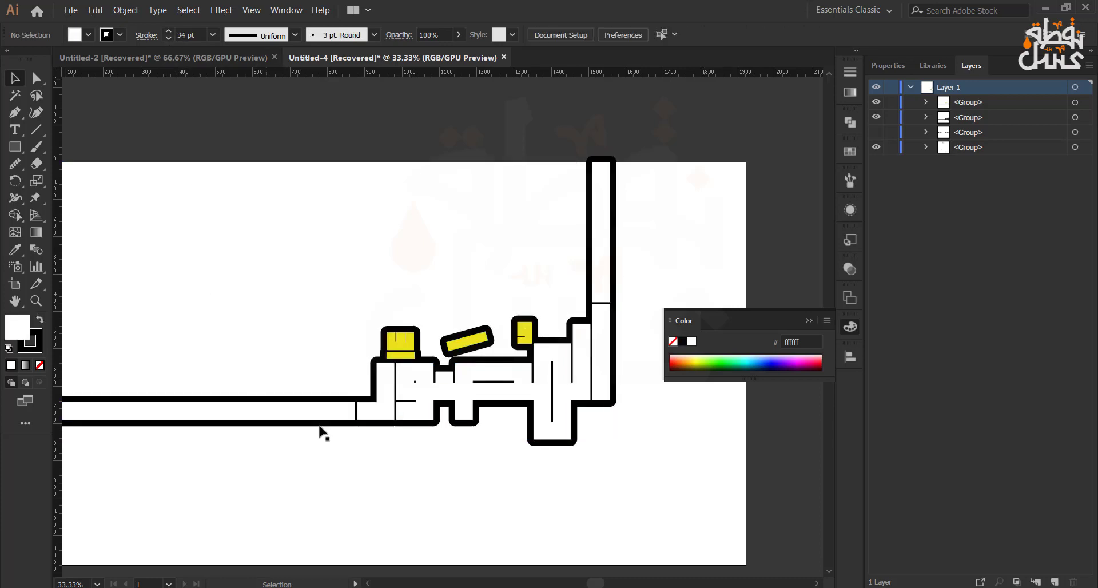
pyautogui.scroll(1, 448, 452)
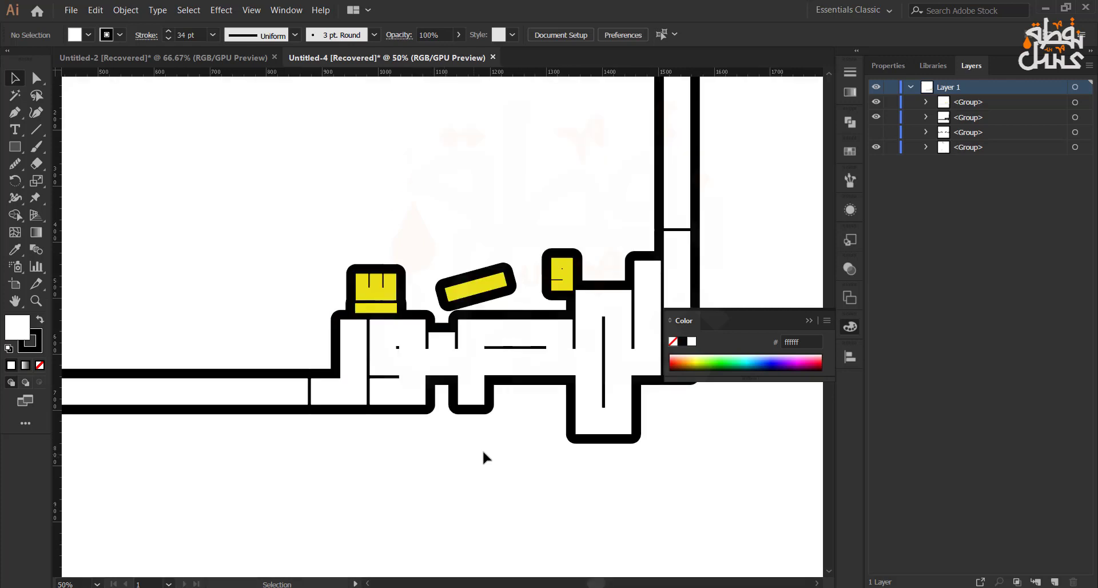
pyautogui.moveTo(483, 449); pyautogui.dragTo(466, 466)
pyautogui.scroll(1, 373, 365)
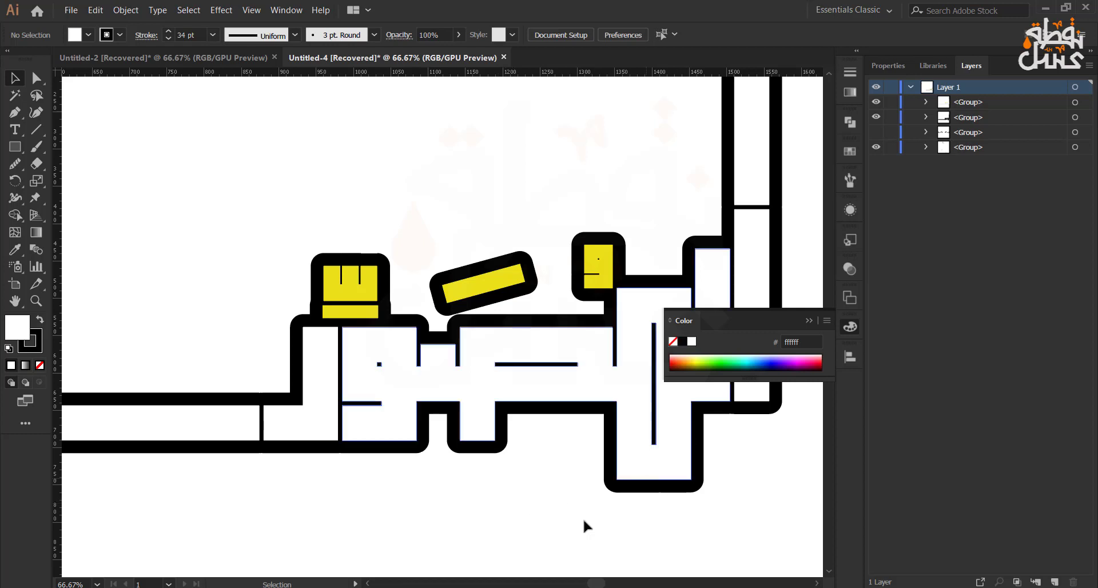
pyautogui.scroll(-3, 468, 490)
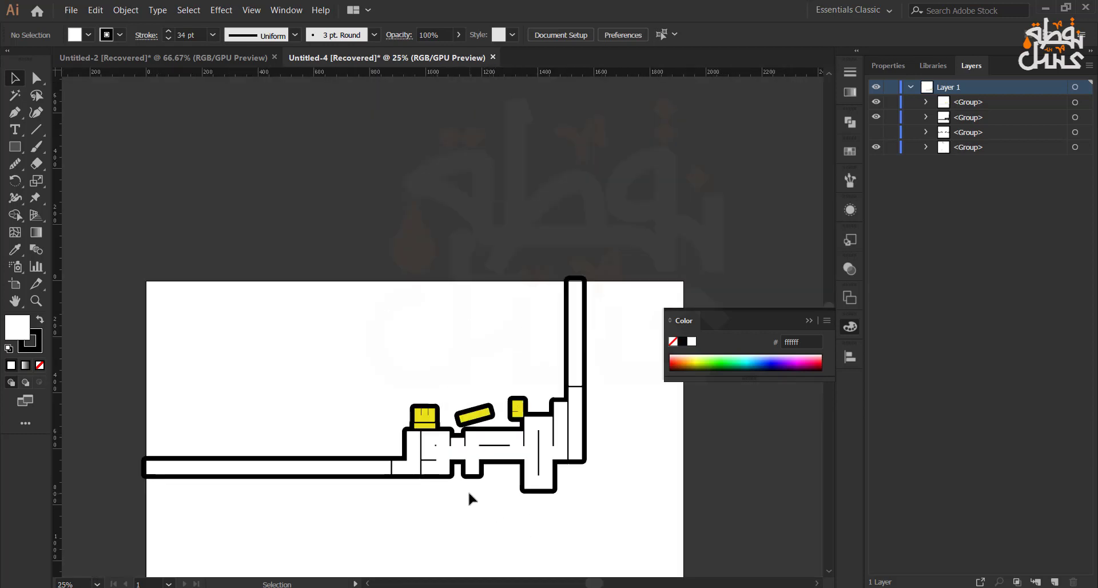
pyautogui.moveTo(468, 489); pyautogui.dragTo(427, 421)
pyautogui.scroll(1, 426, 422)
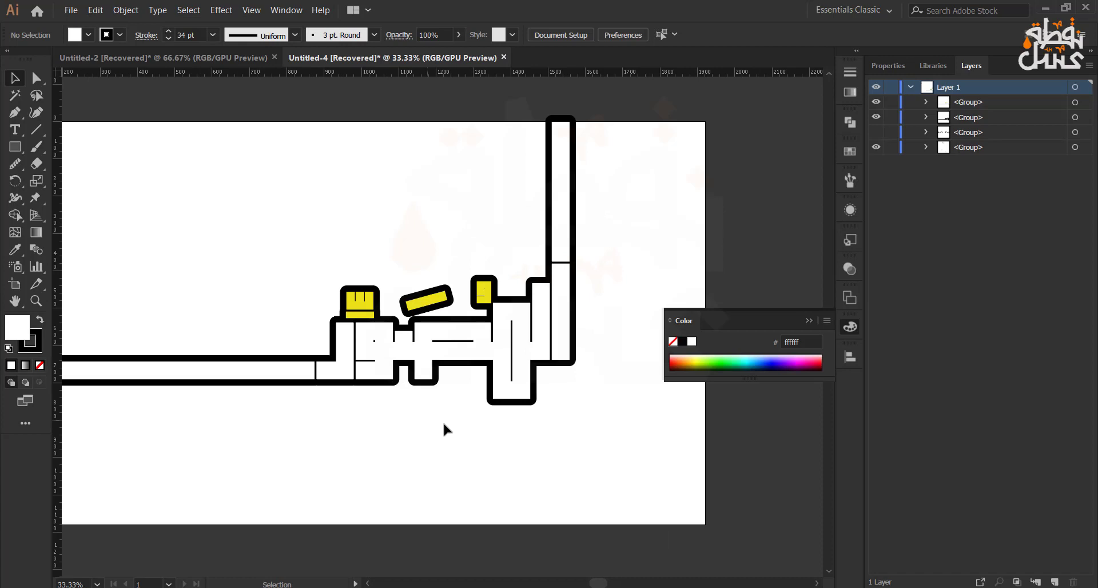